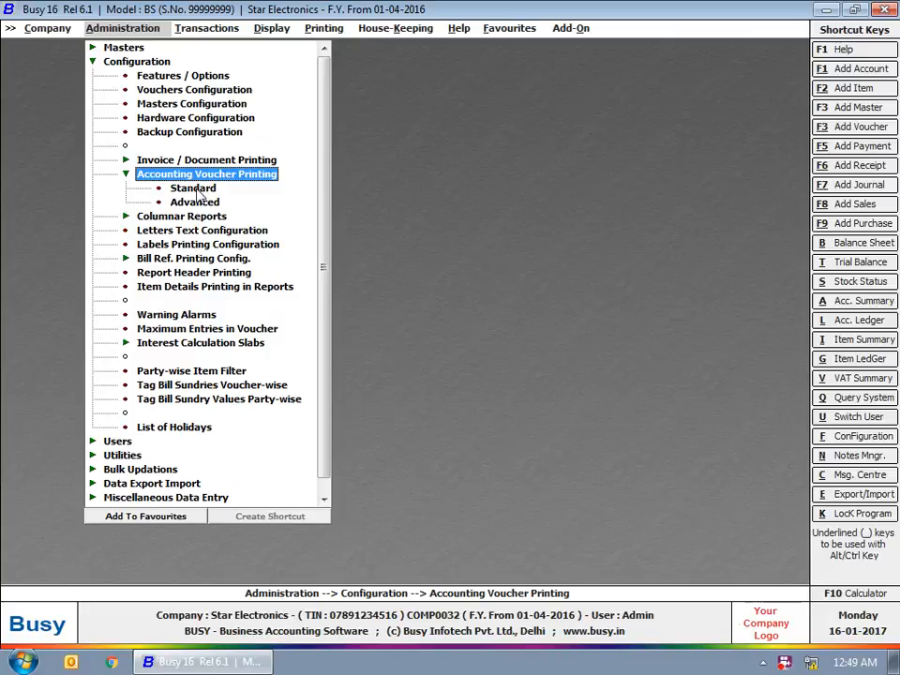
# Step: Open the standard Sale Voucher print configuration and turn logo printing on (Y)
pyautogui.click(193, 188)
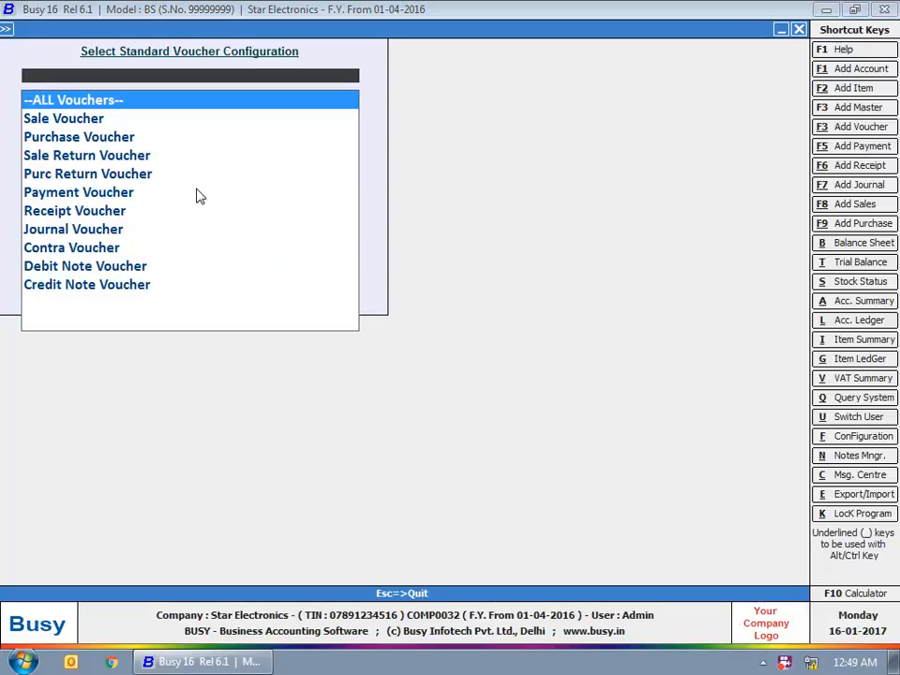
pyautogui.click(80, 119)
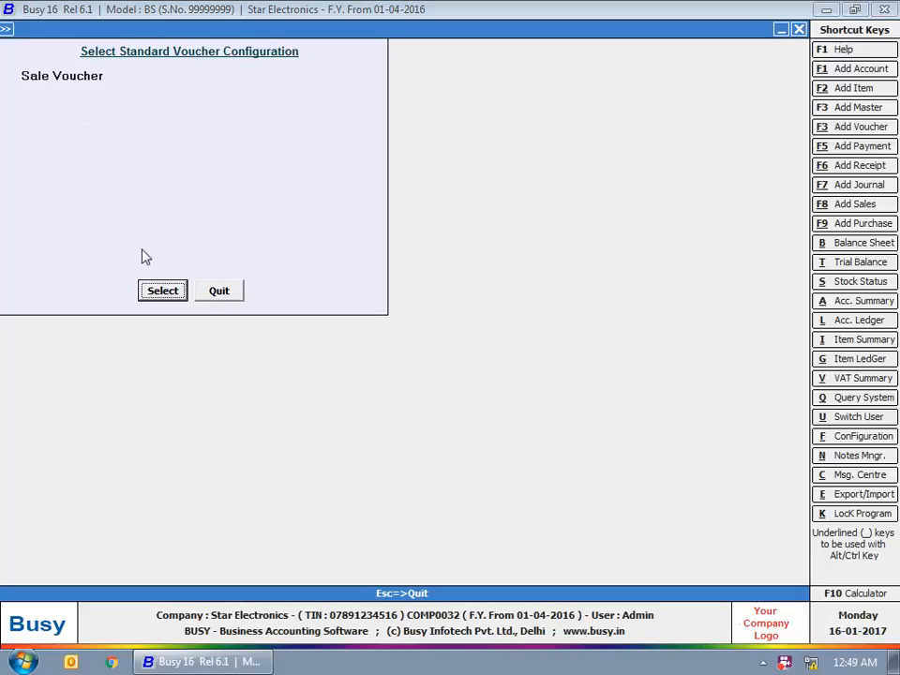
pyautogui.click(170, 293)
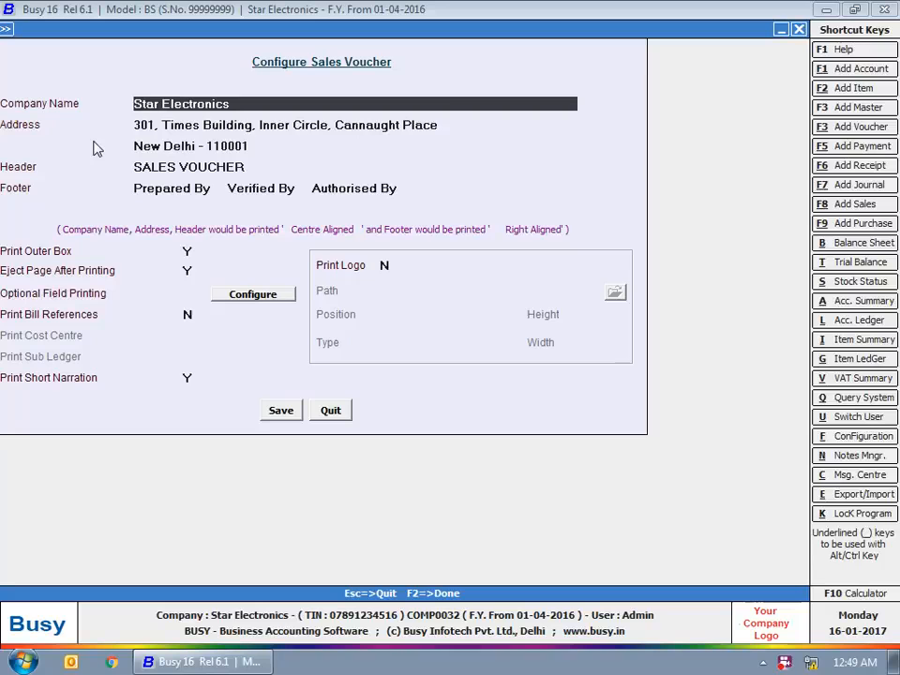
pyautogui.click(384, 266)
pyautogui.write('y')
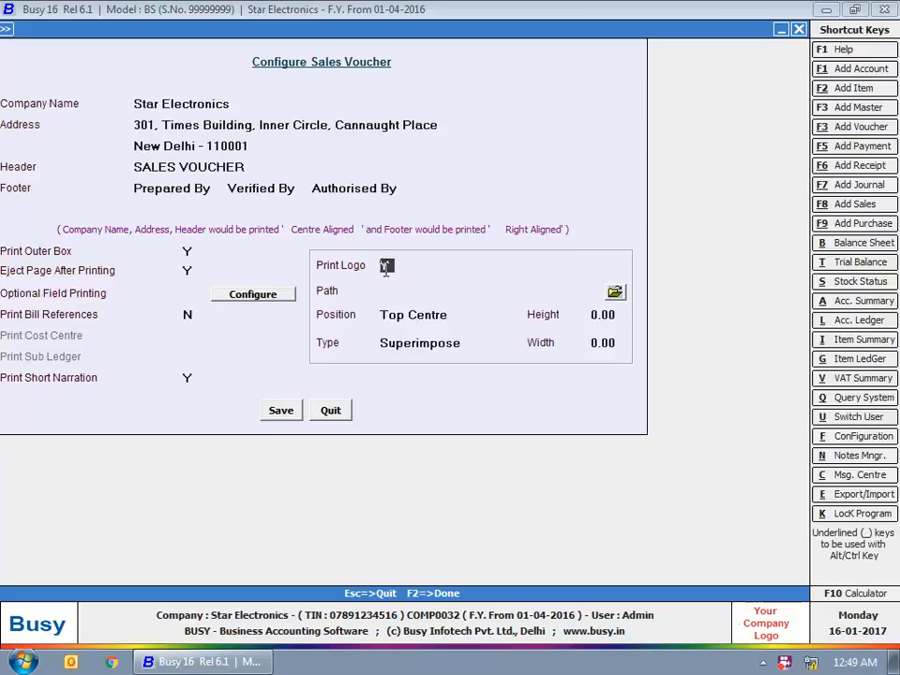
pyautogui.press('Return')
# Step: Choose images.jpg from the Desktop as the voucher logo
pyautogui.click(615, 292)
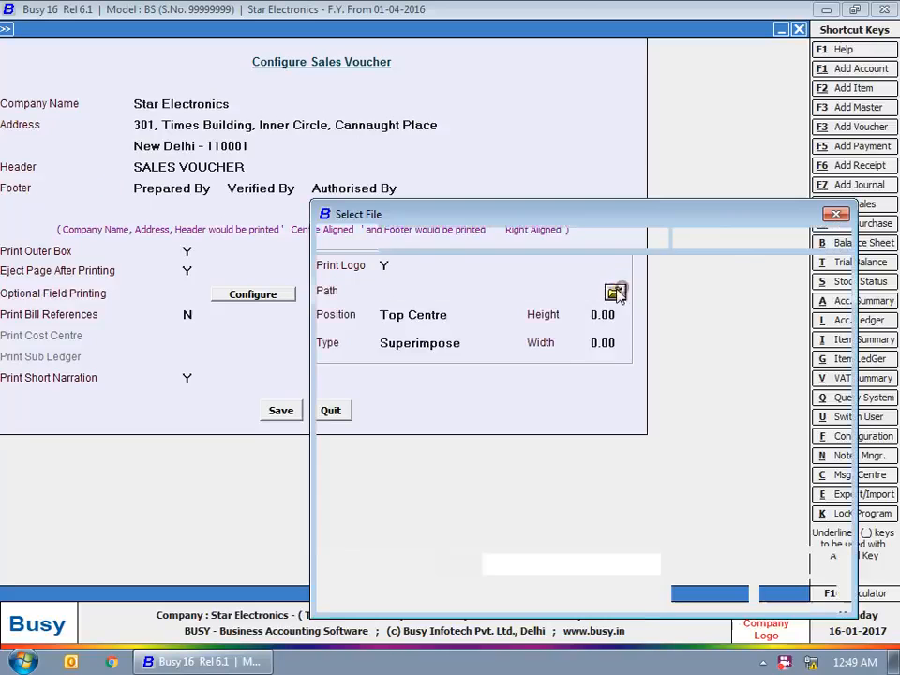
pyautogui.moveTo(675, 375); pyautogui.dragTo(675, 497)
pyautogui.click(613, 389)
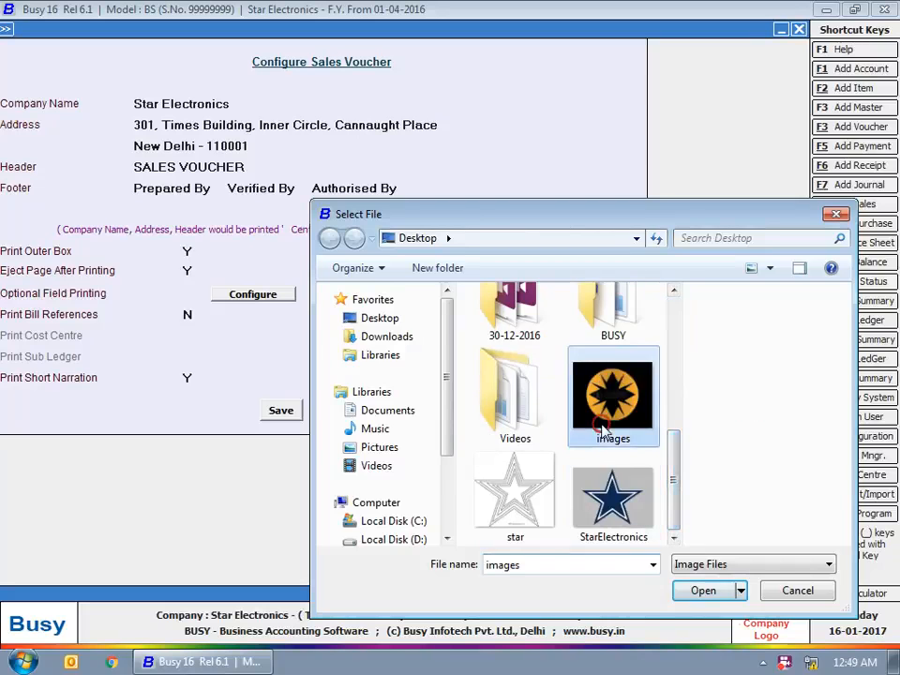
pyautogui.click(705, 590)
# Step: Place the logo at Top Right with height 1 and width 1, and save
pyautogui.click(446, 312)
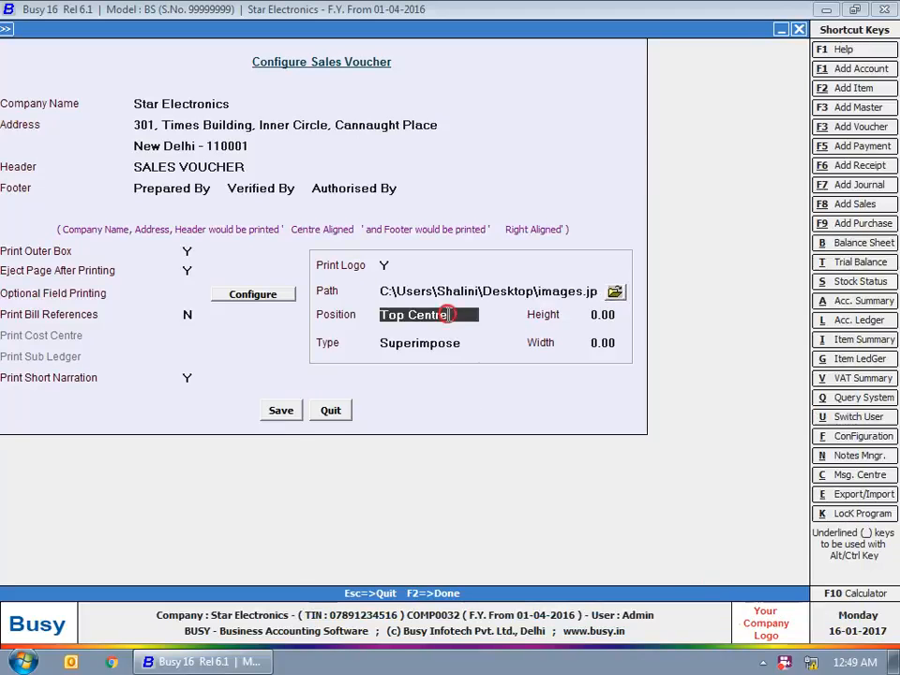
pyautogui.click(398, 311)
pyautogui.click(403, 312)
pyautogui.click(428, 348)
pyautogui.click(615, 317)
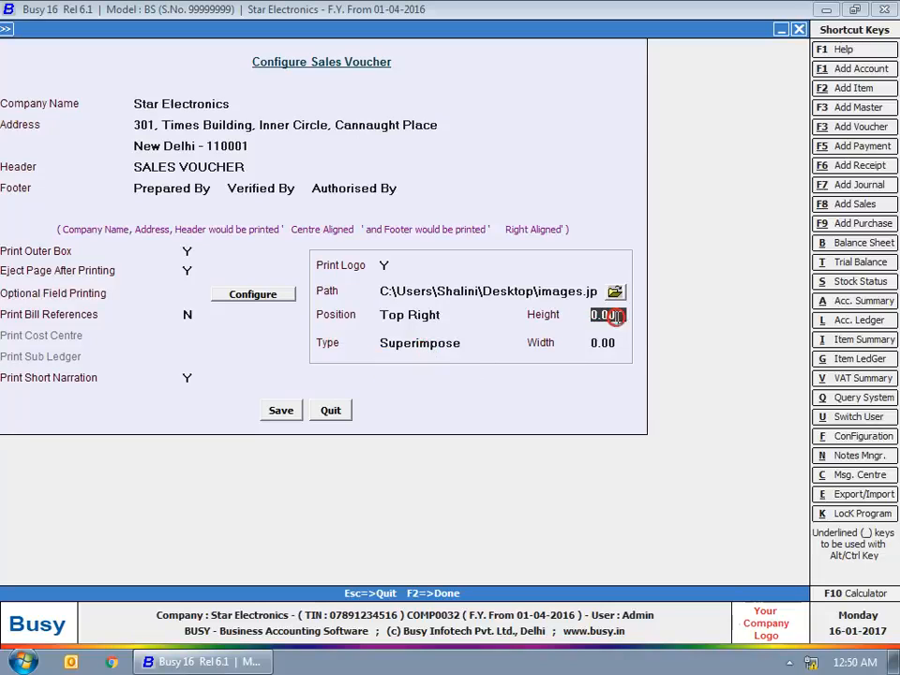
pyautogui.write('1')
pyautogui.click(598, 340)
pyautogui.write('1')
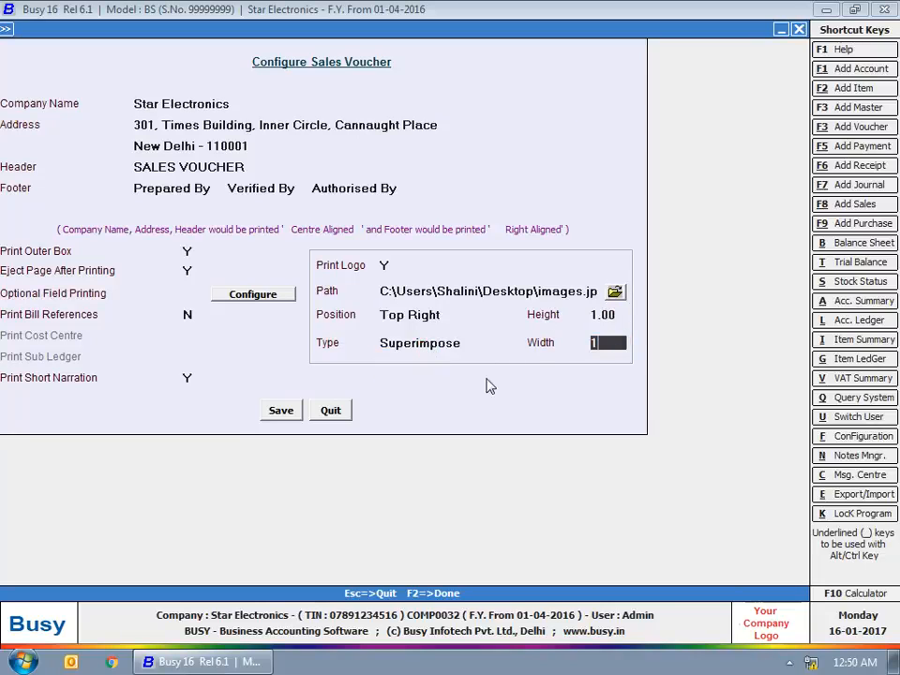
pyautogui.click(279, 414)
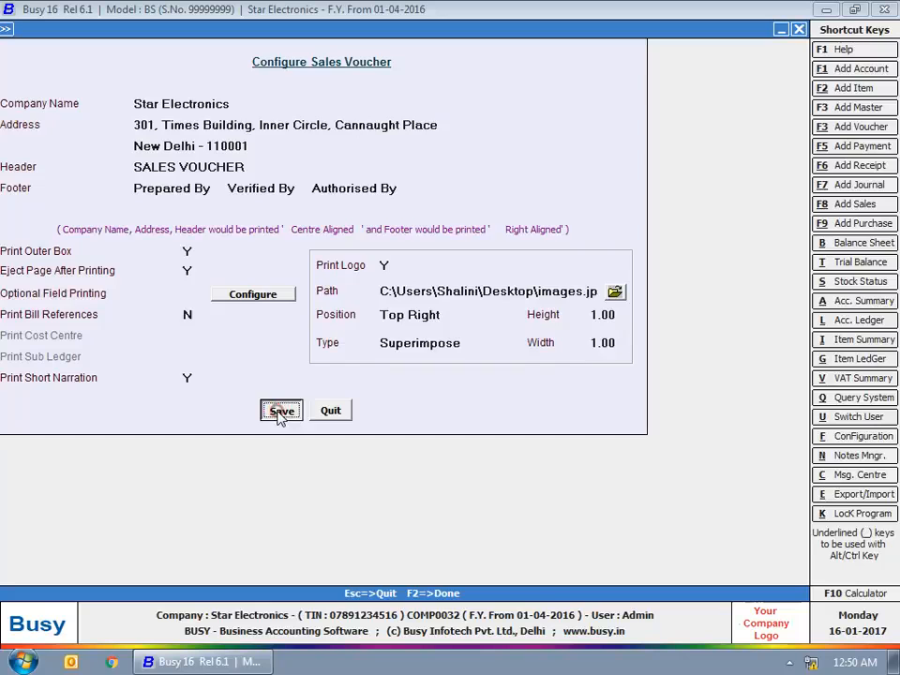
pyautogui.click(231, 291)
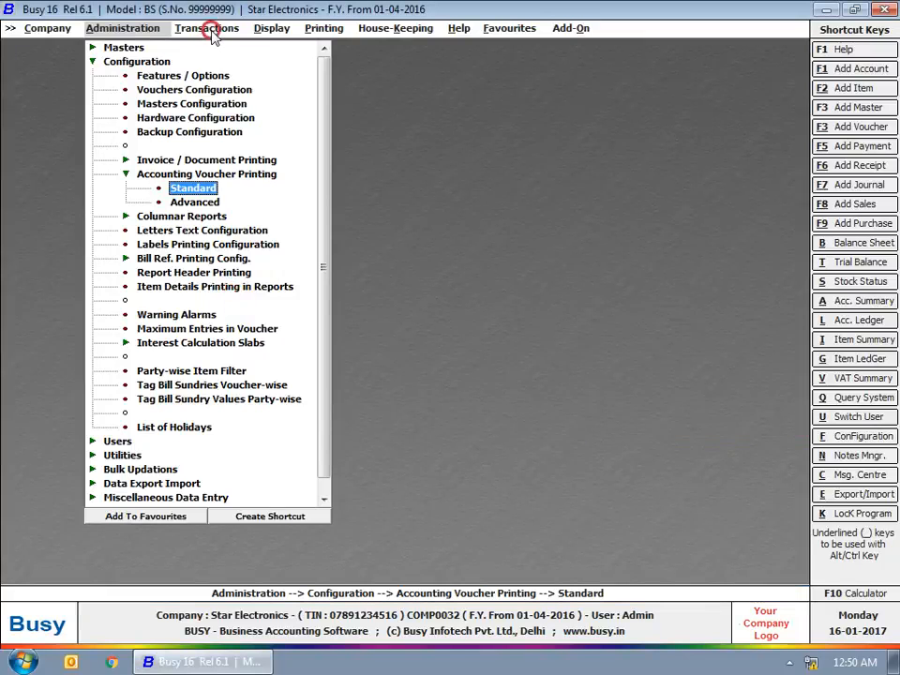
pyautogui.click(214, 32)
pyautogui.click(217, 45)
pyautogui.click(246, 76)
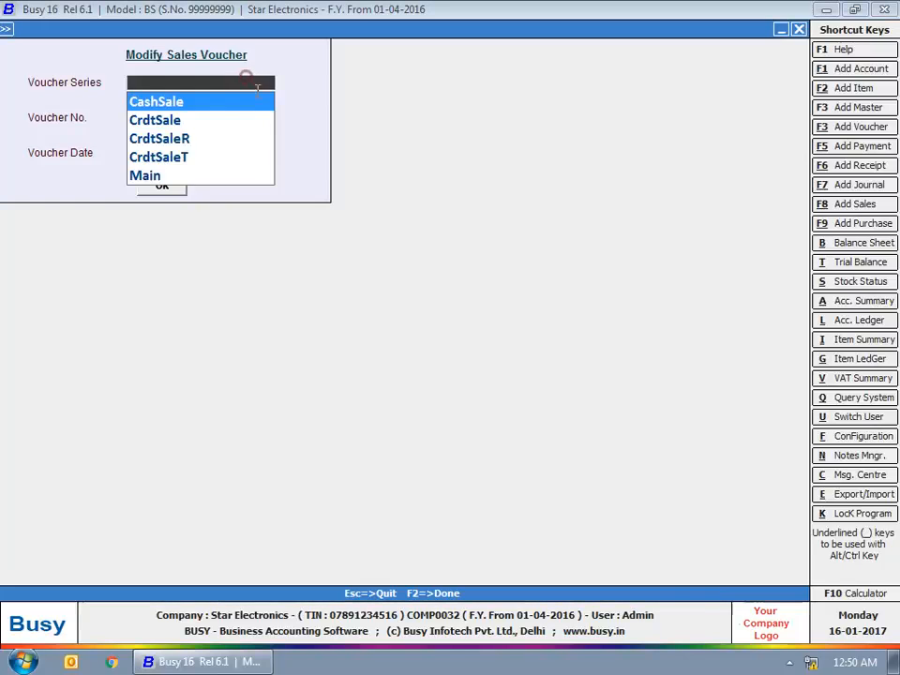
pyautogui.click(144, 175)
pyautogui.click(161, 186)
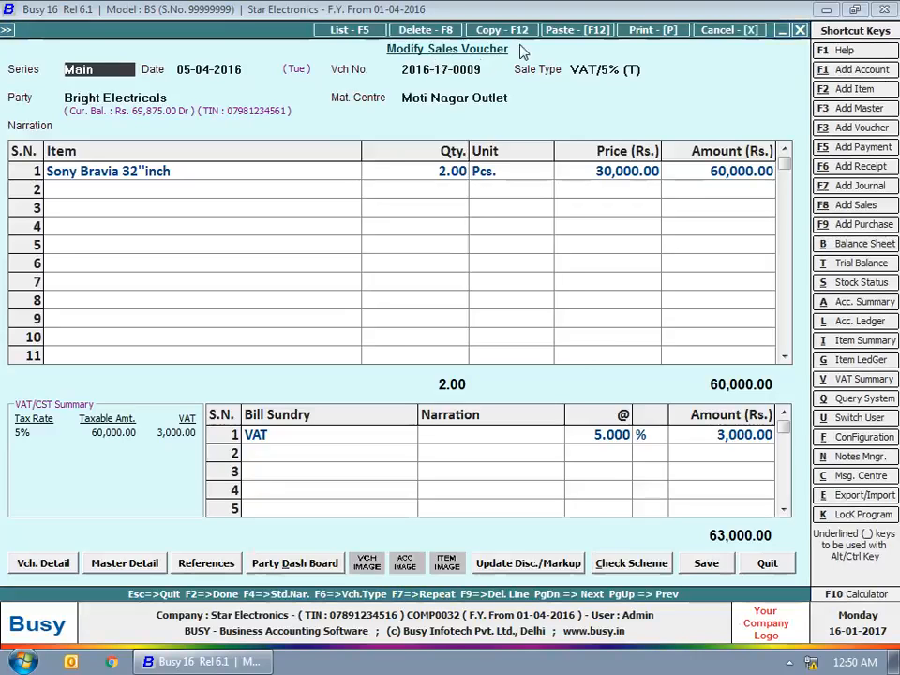
# Step: Preview the voucher as an accounts voucher to confirm the top-right logo
pyautogui.click(641, 30)
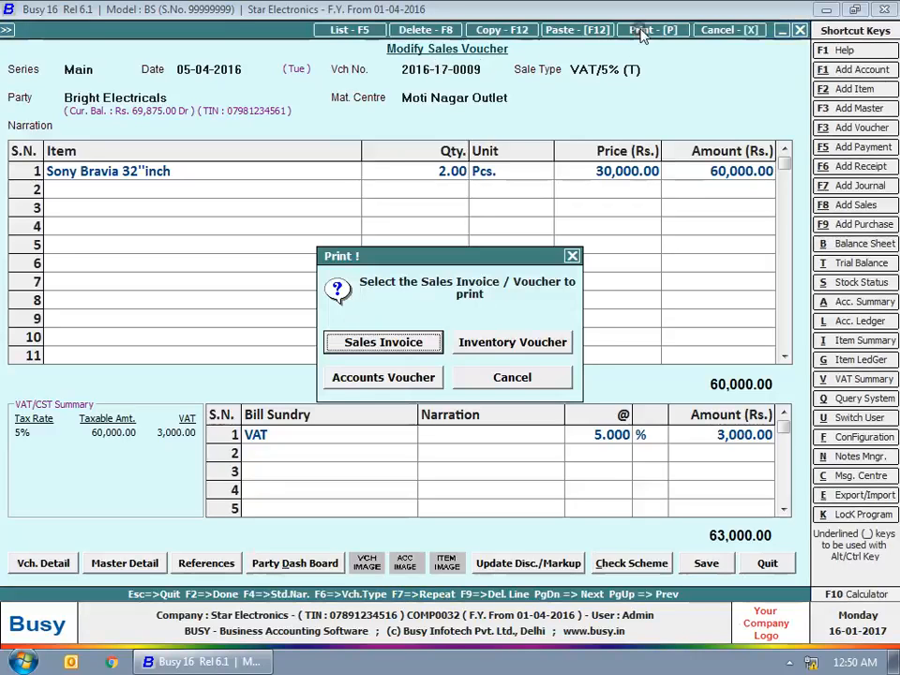
pyautogui.click(378, 378)
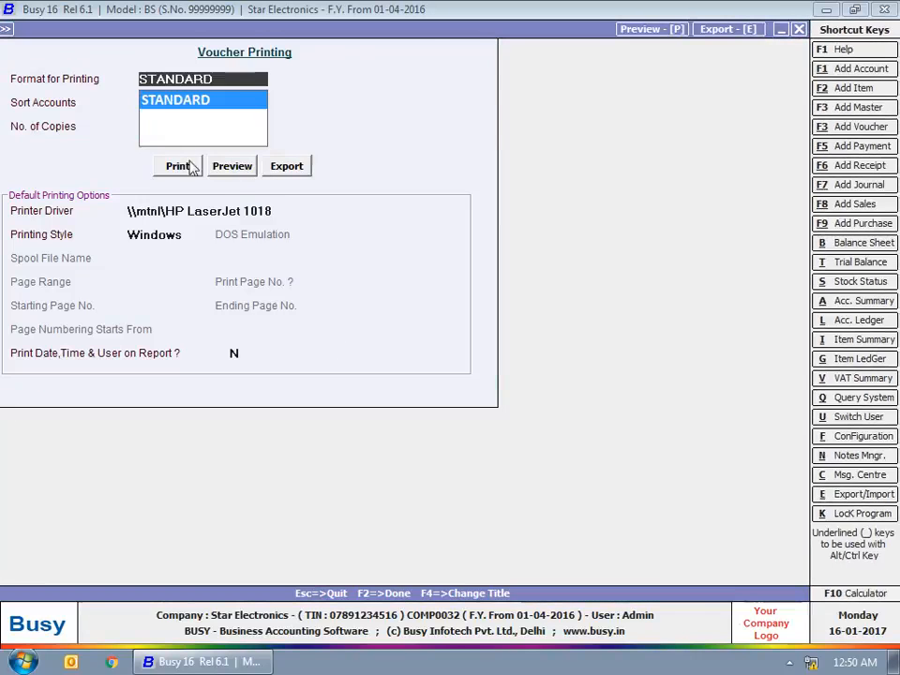
pyautogui.click(232, 166)
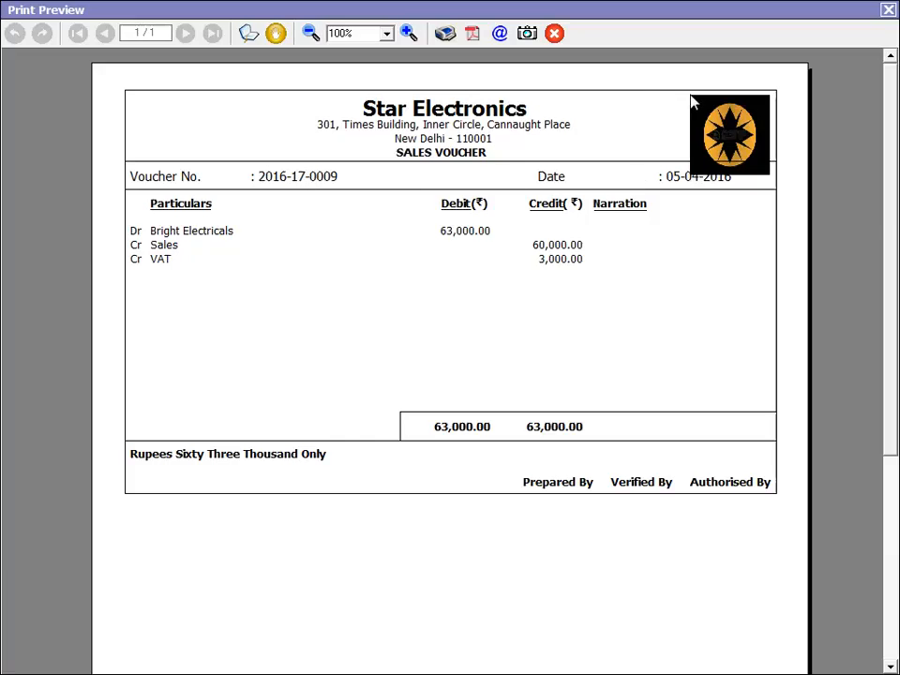
pyautogui.click(888, 11)
# Step: Leave the sales voucher form and return to the configuration options
pyautogui.press('Escape')
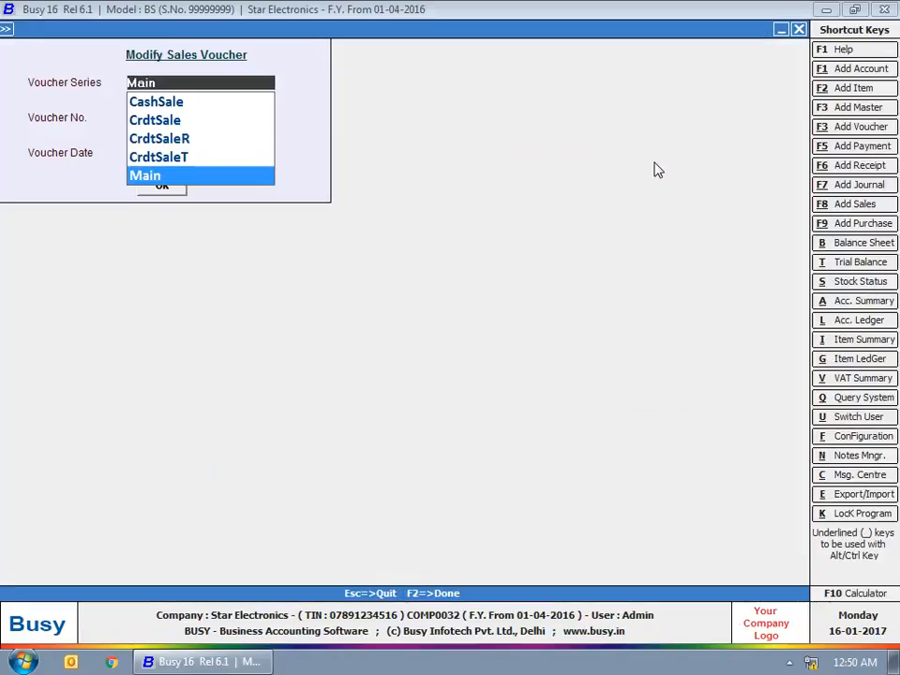
pyautogui.press('Escape')
pyautogui.press('Escape')
pyautogui.click(114, 29)
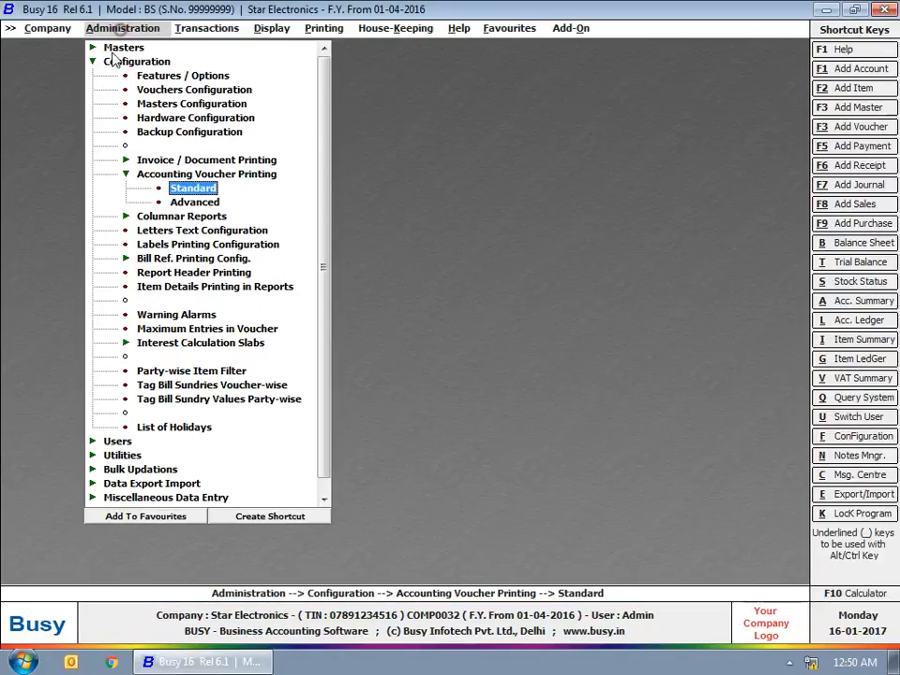
# Step: Add a new advanced Sale Voucher print format named 1 and select it
pyautogui.click(186, 203)
pyautogui.click(60, 117)
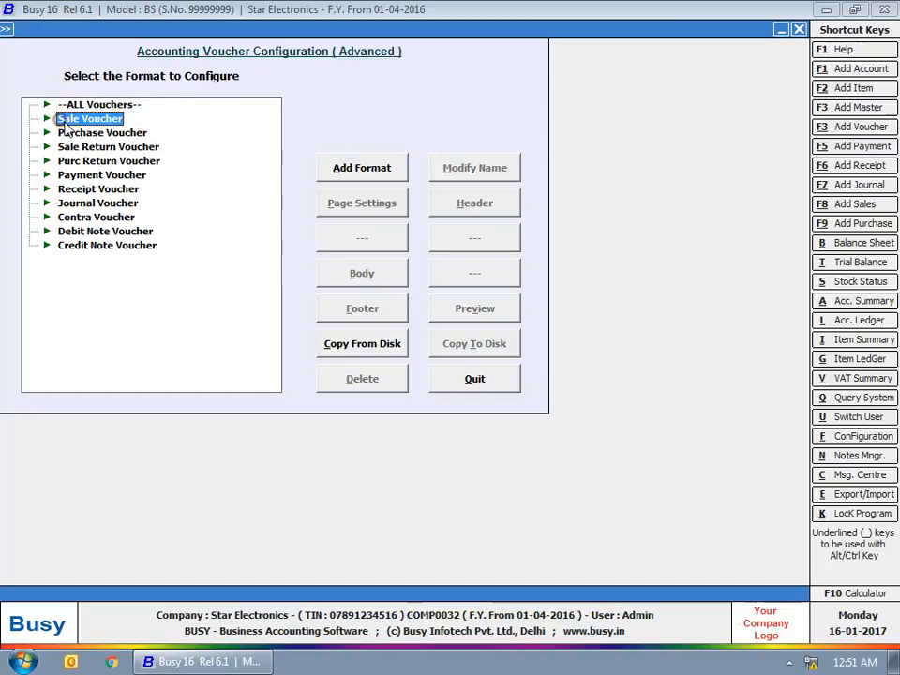
pyautogui.click(370, 174)
pyautogui.write('1')
pyautogui.click(408, 366)
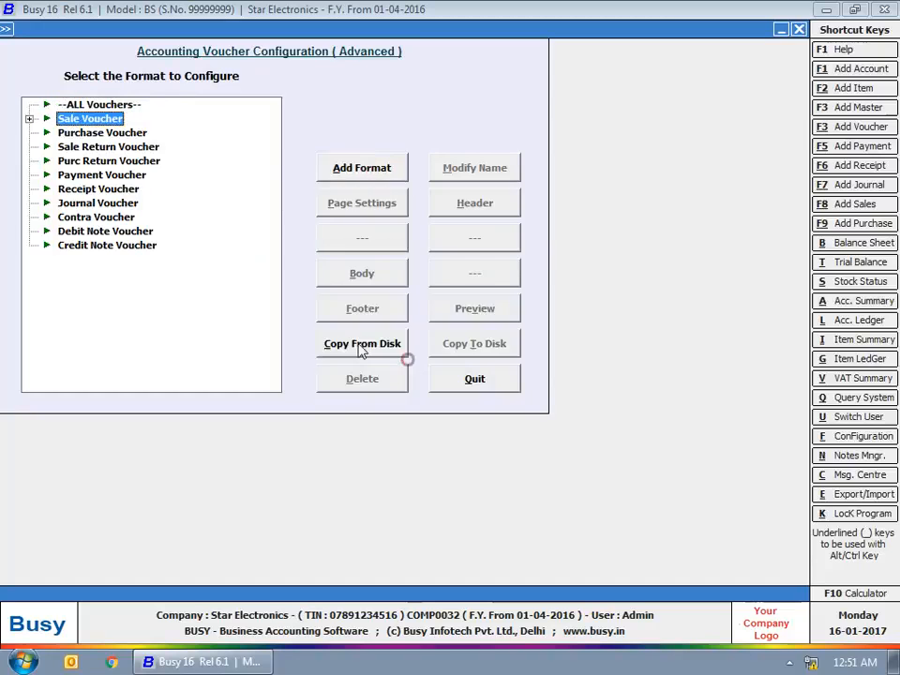
pyautogui.click(29, 118)
pyautogui.click(81, 132)
# Step: Review format 1's page settings and leave them unchanged
pyautogui.click(387, 207)
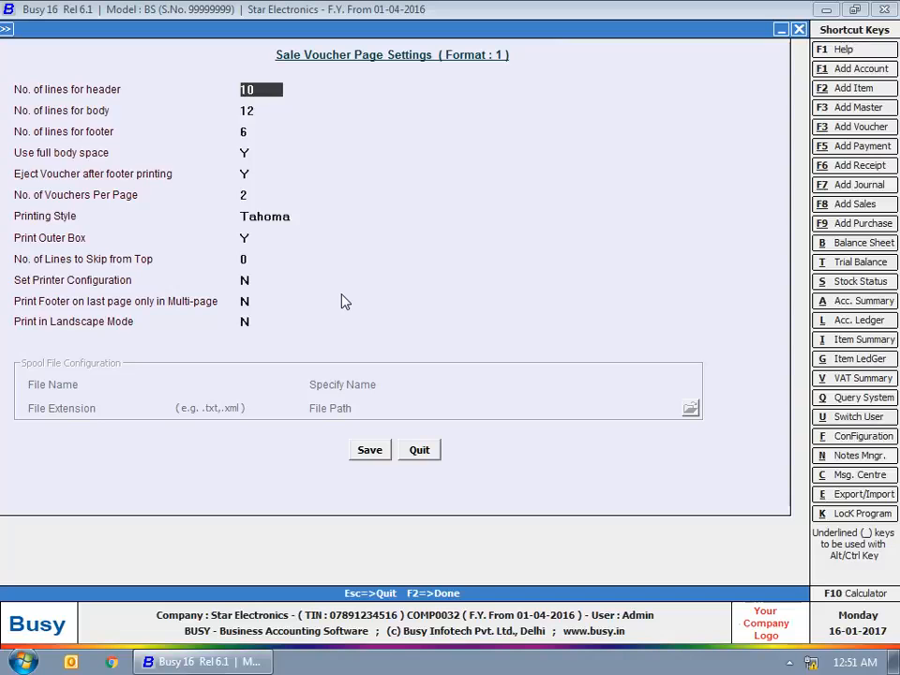
pyautogui.press('Escape')
pyautogui.press('Return')
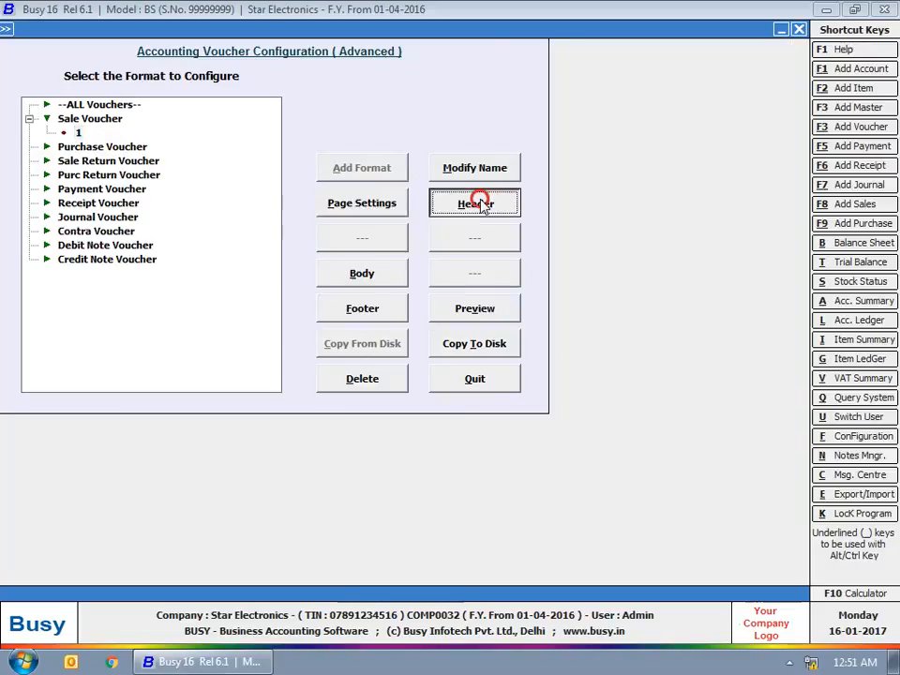
# Step: Load the Main series default header into format 1 and close the editors
pyautogui.click(490, 201)
pyautogui.click(333, 507)
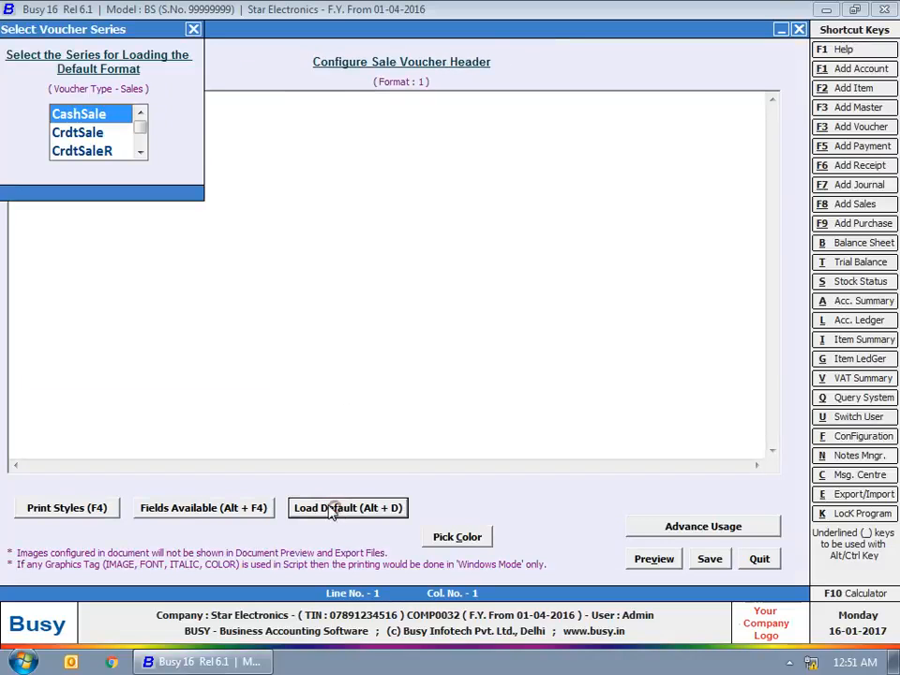
pyautogui.doubleClick(141, 152)
pyautogui.click(62, 151)
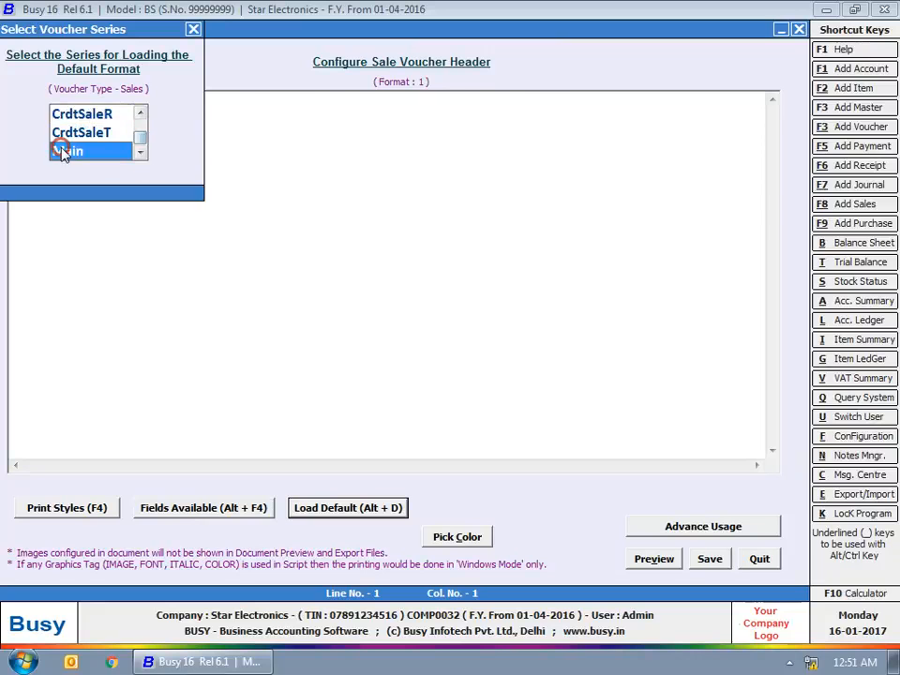
pyautogui.doubleClick(62, 151)
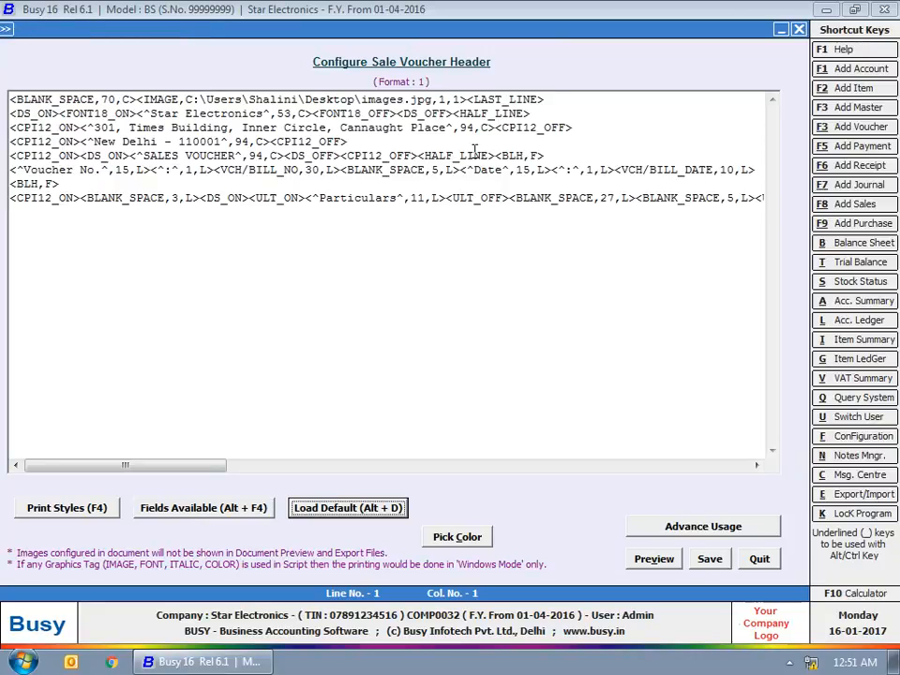
pyautogui.click(798, 33)
pyautogui.click(796, 29)
# Step: Collapse Accounting Voucher Printing and open Account Registers under Columnar Reports
pyautogui.click(194, 179)
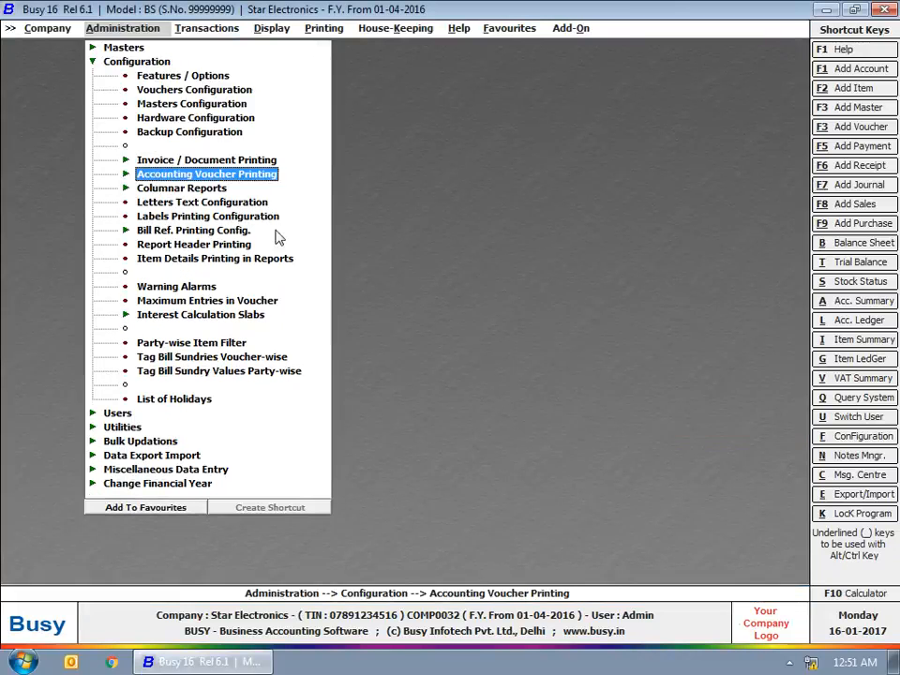
pyautogui.click(192, 191)
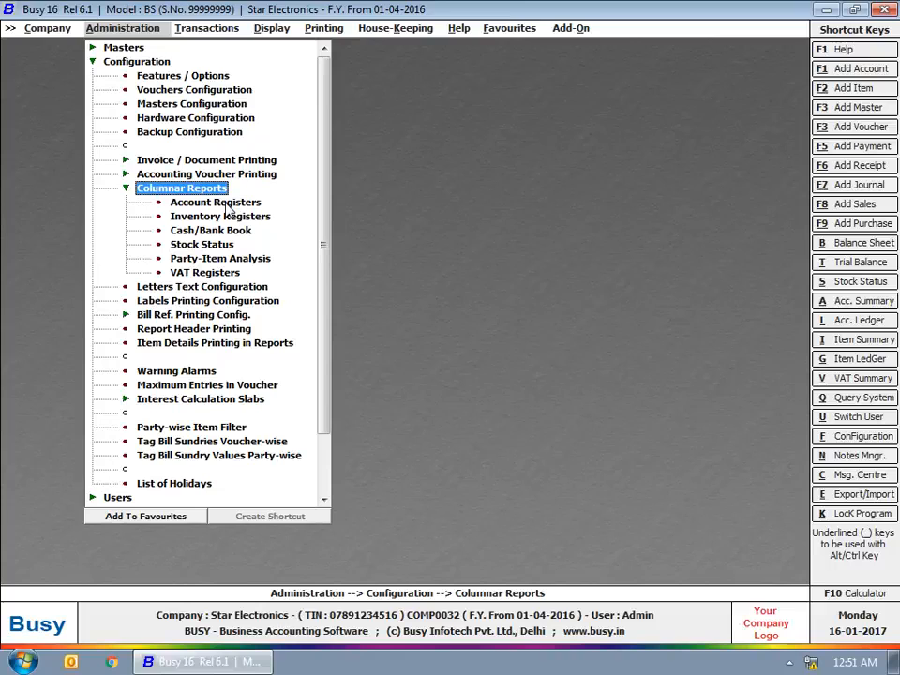
pyautogui.doubleClick(228, 208)
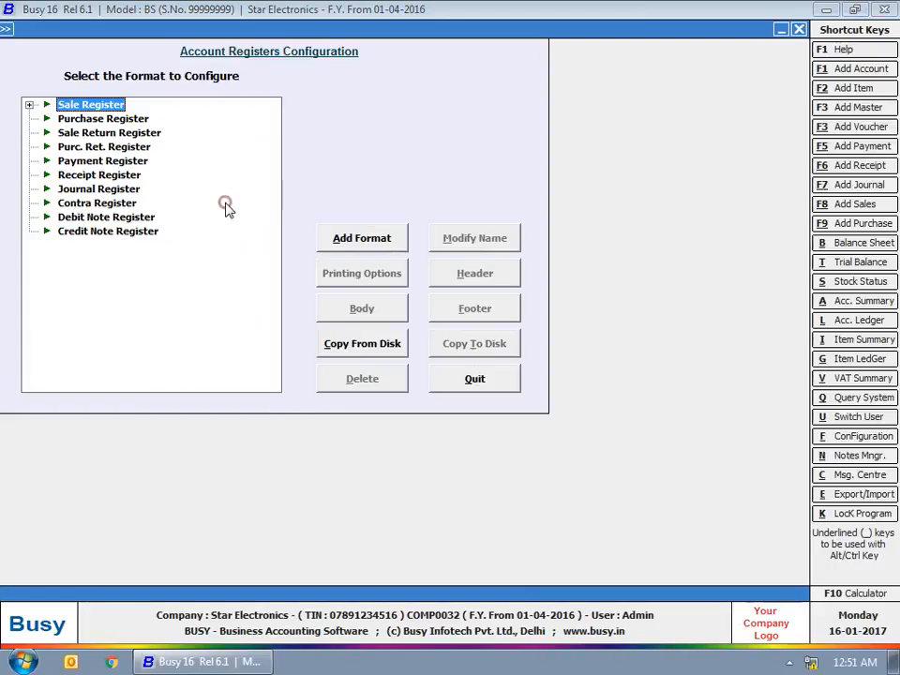
# Step: Inspect the header design of Sale Register format 1 without changes
pyautogui.click(29, 104)
pyautogui.click(78, 118)
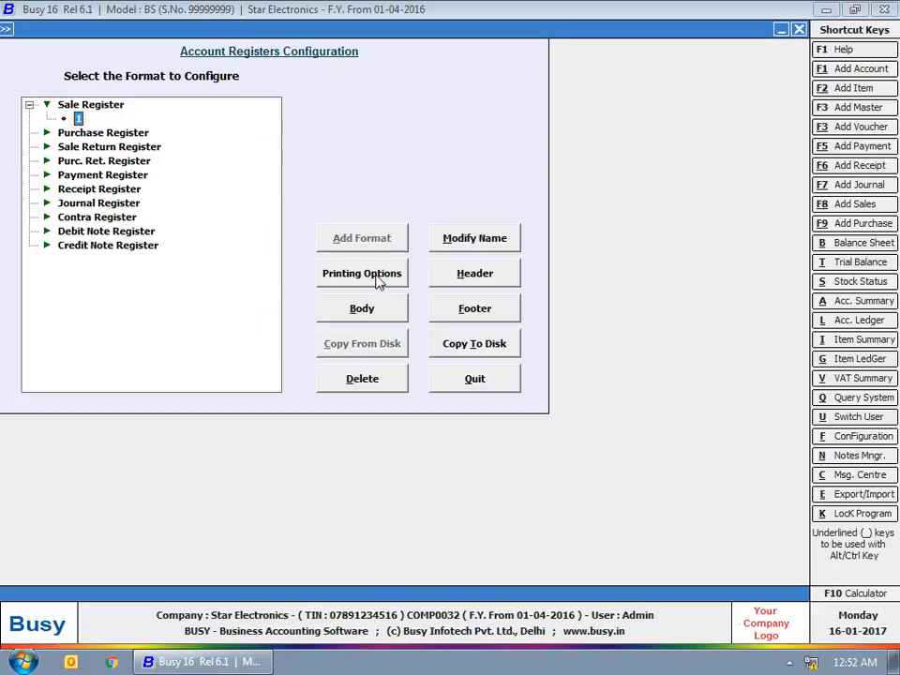
pyautogui.click(476, 273)
pyautogui.moveTo(168, 98); pyautogui.dragTo(446, 144)
pyautogui.press('Escape')
pyautogui.click(497, 368)
# Step: Show the default body columns: Bill Date, Party Name, Bill No. and Amount
pyautogui.click(366, 311)
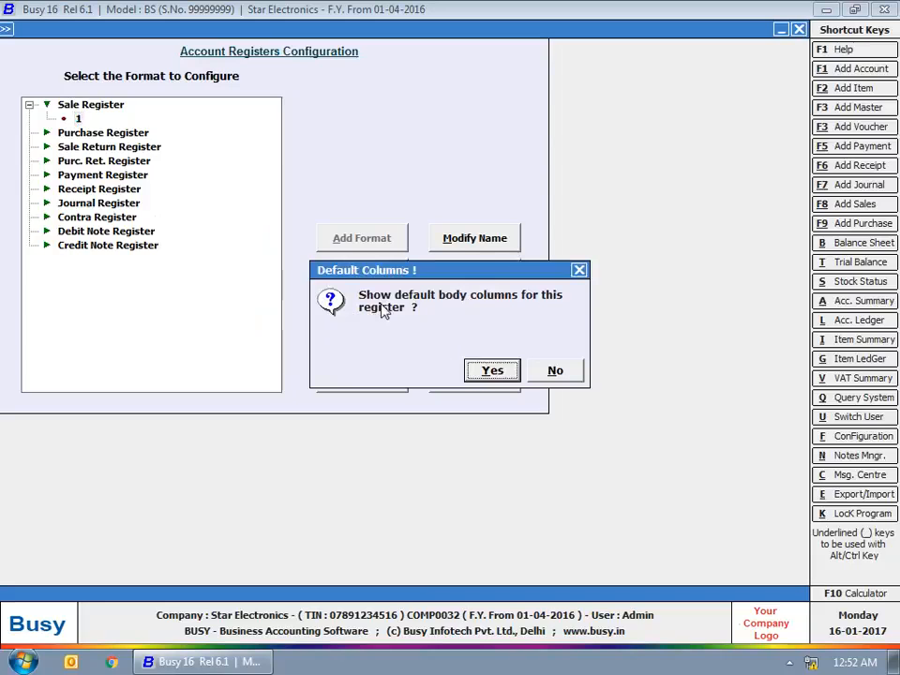
pyautogui.click(483, 368)
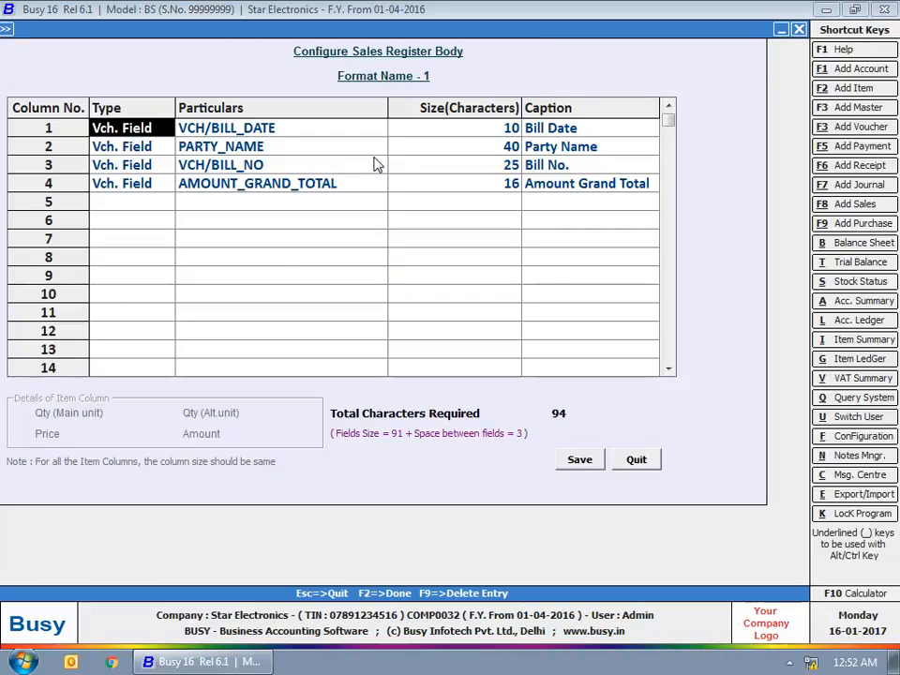
pyautogui.click(136, 127)
pyautogui.click(550, 128)
pyautogui.click(549, 147)
pyautogui.click(551, 165)
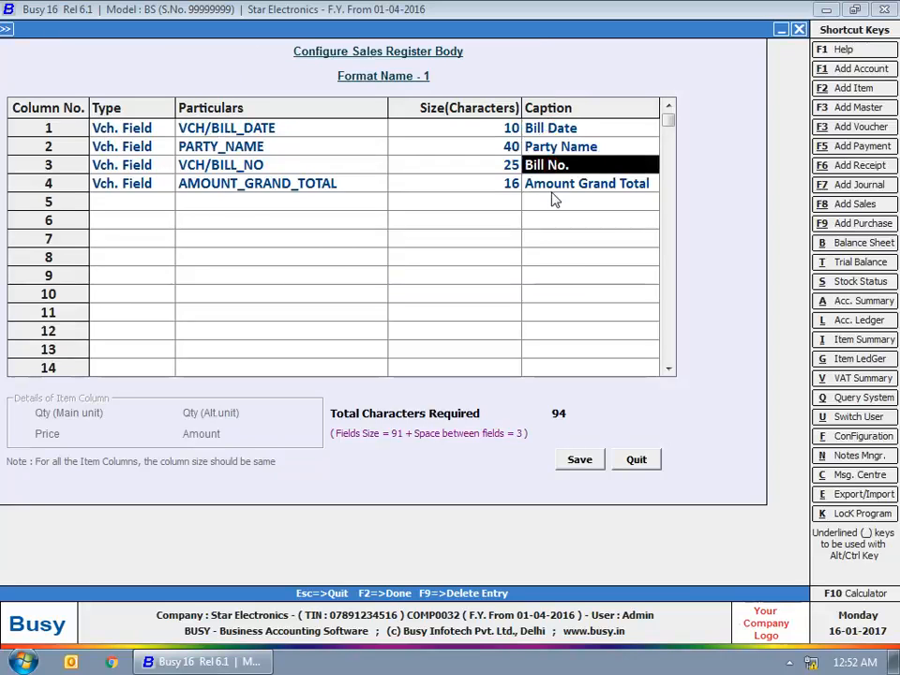
# Step: Add a fifth Item Field column for QUANTITY captioned Qty and save the layout
pyautogui.click(553, 192)
pyautogui.click(141, 200)
pyautogui.write('i')
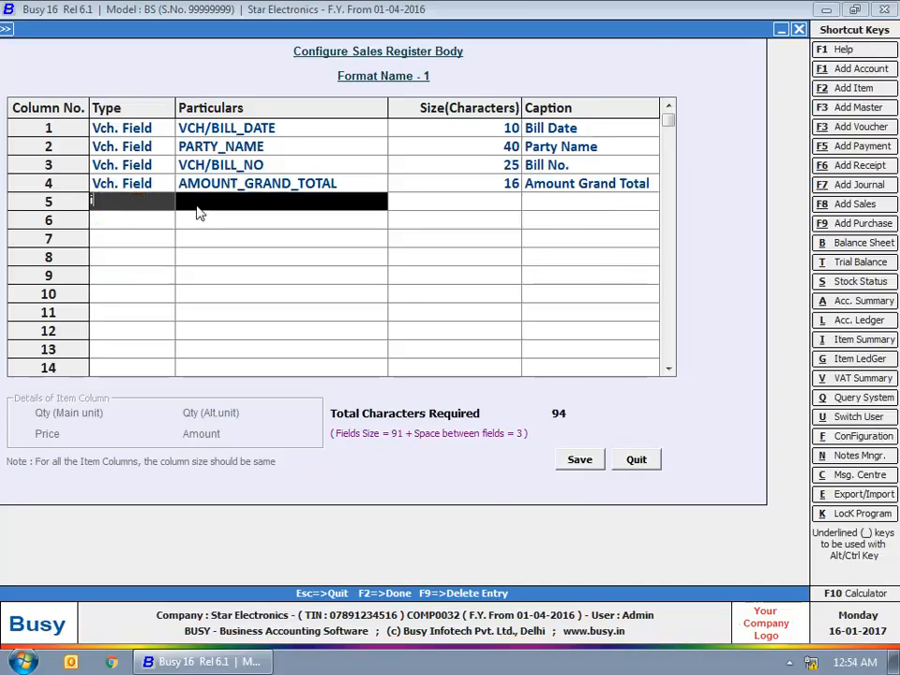
pyautogui.press('Return')
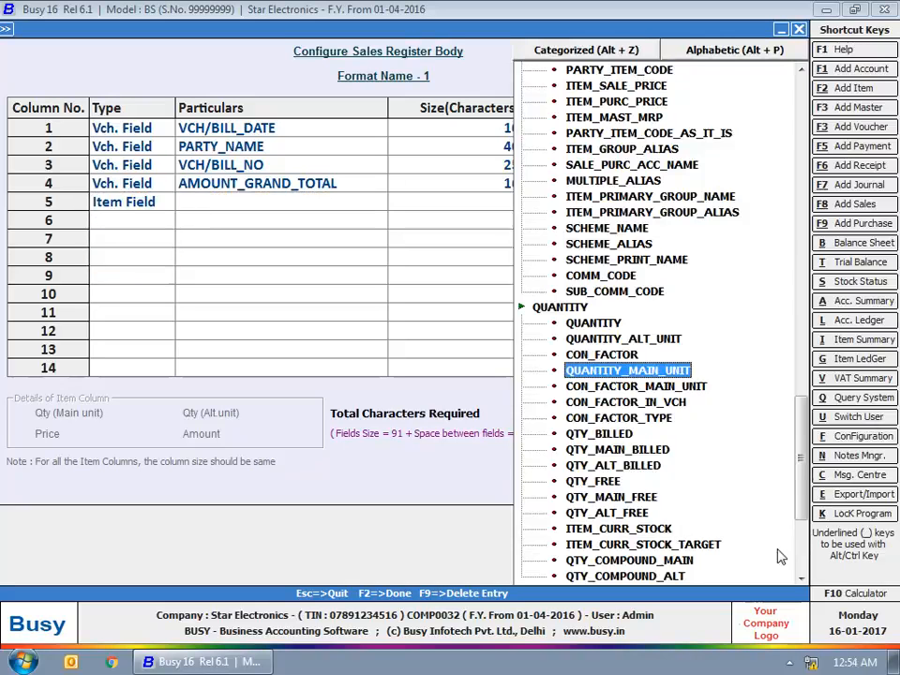
pyautogui.moveTo(801, 451); pyautogui.dragTo(801, 446)
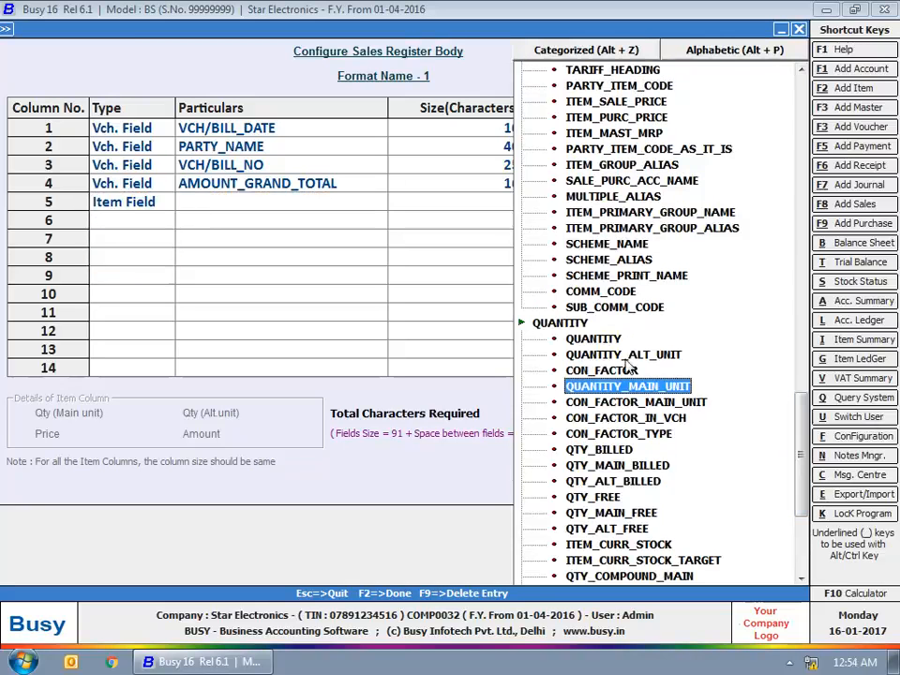
pyautogui.click(600, 339)
pyautogui.click(580, 460)
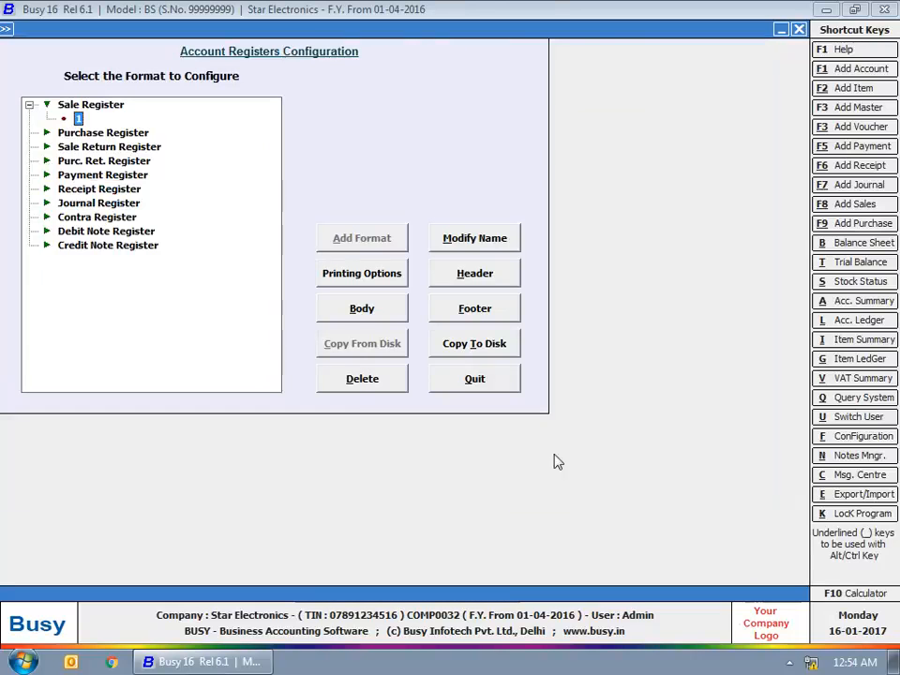
# Step: Close the register configuration and expand Account Books under Display reports
pyautogui.click(45, 104)
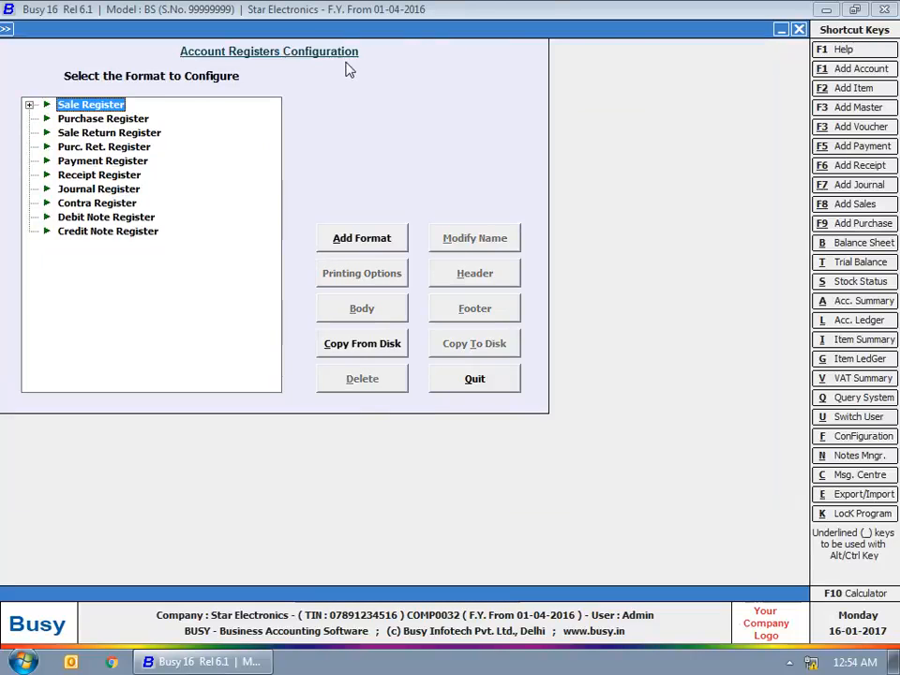
pyautogui.press('Escape')
pyautogui.press('Escape')
pyautogui.click(270, 29)
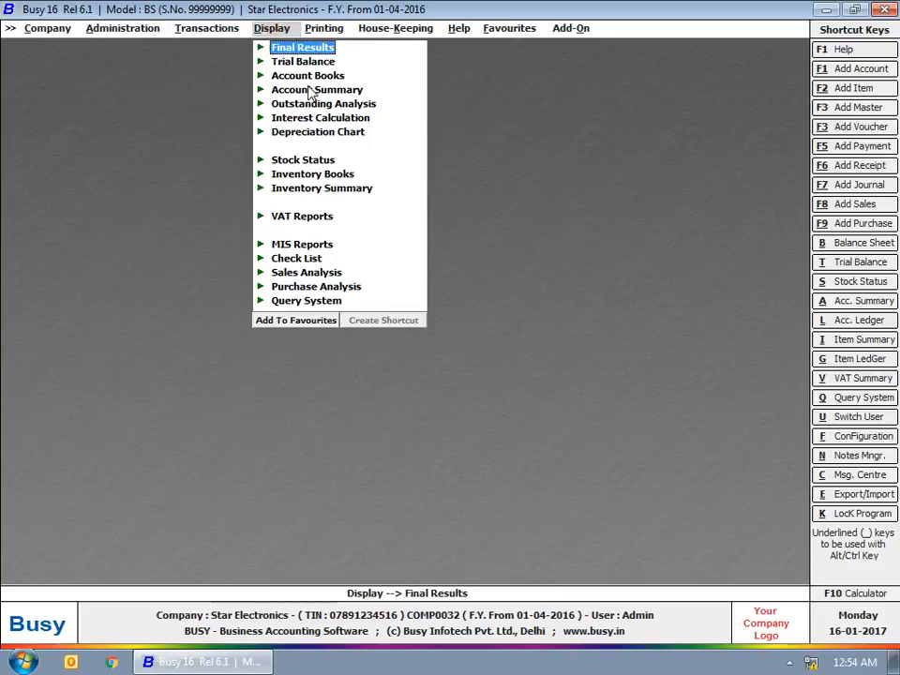
pyautogui.click(308, 75)
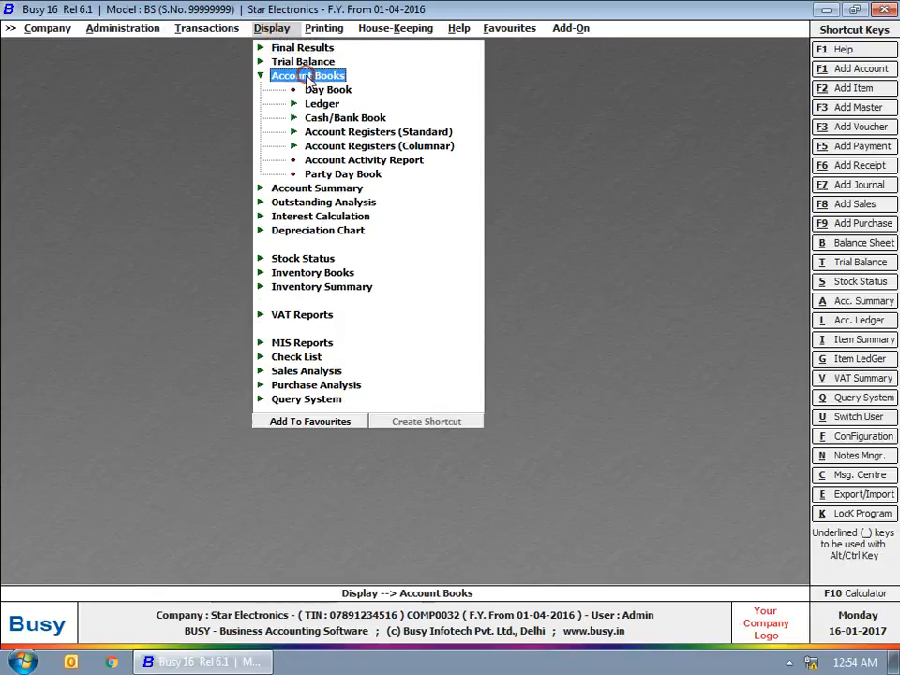
pyautogui.click(338, 146)
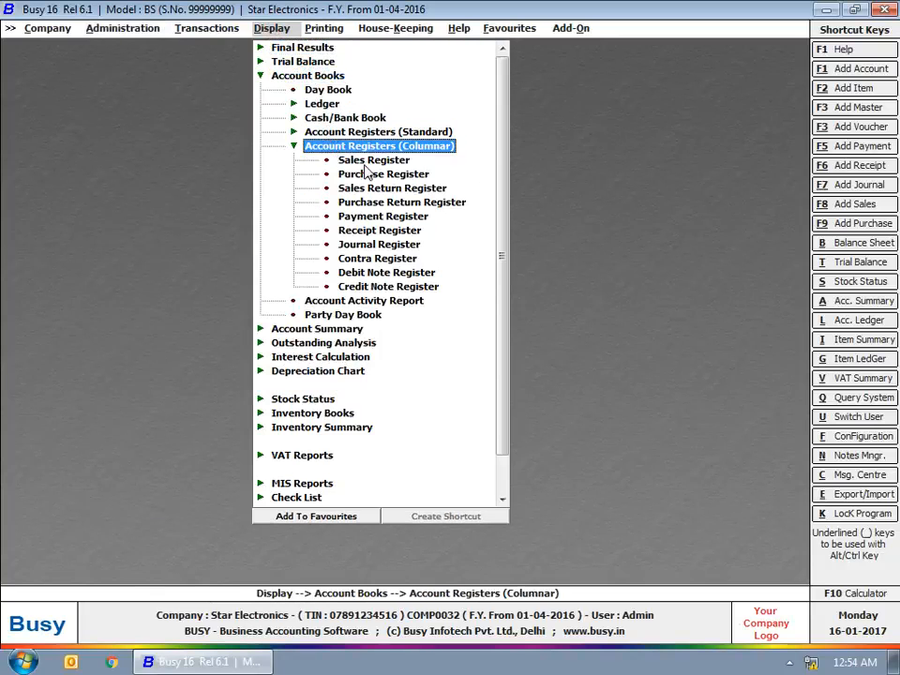
pyautogui.click(368, 160)
pyautogui.click(385, 371)
pyautogui.click(381, 341)
pyautogui.press('Return')
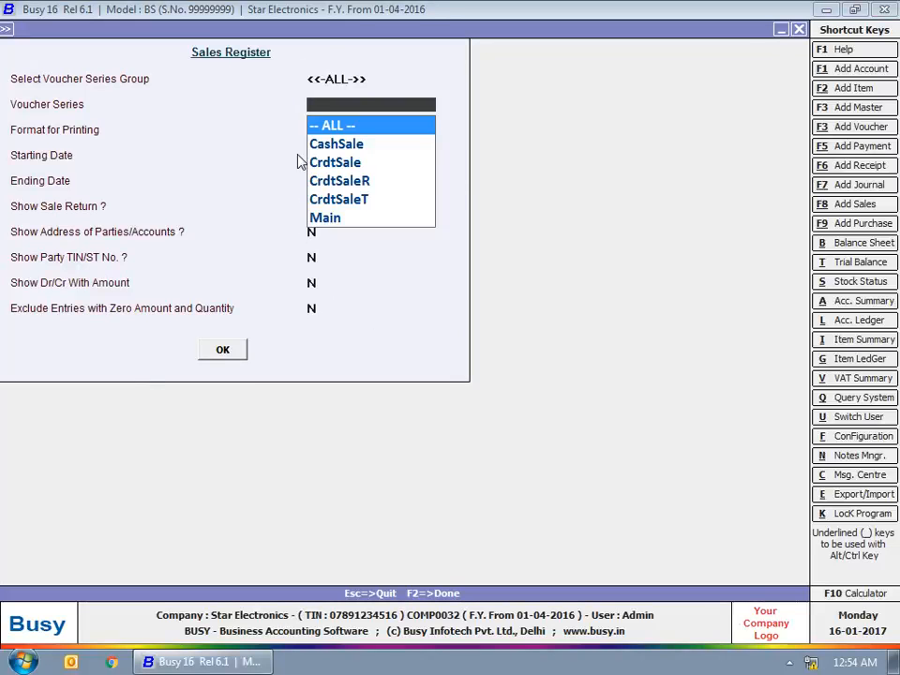
pyautogui.press('Return')
pyautogui.press('Return')
pyautogui.press('Return')
pyautogui.press('Return')
pyautogui.press('Return')
pyautogui.press('Return')
pyautogui.press('Return')
pyautogui.press('Return')
pyautogui.press('Return')
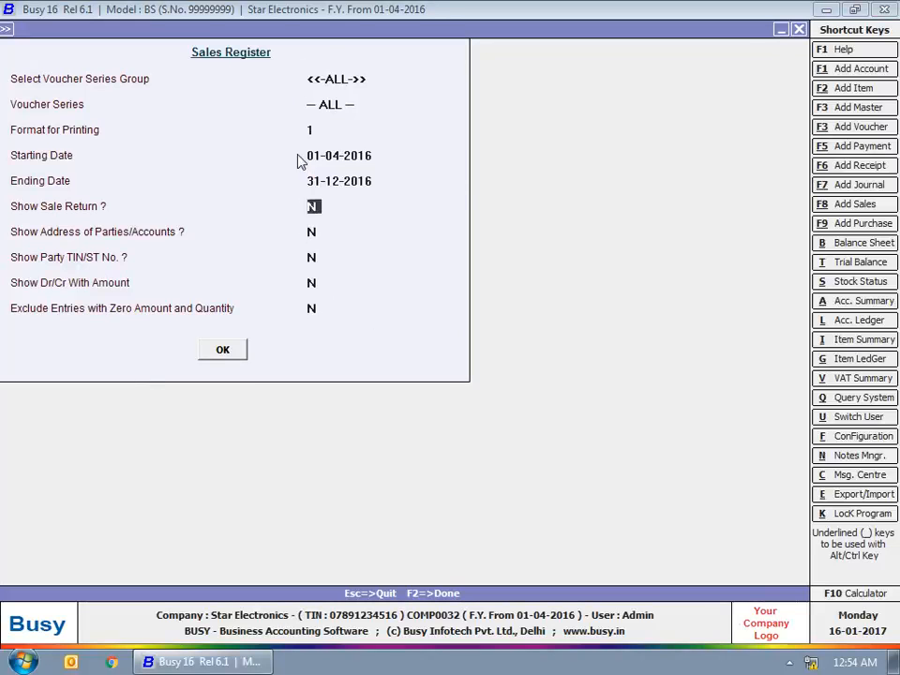
pyautogui.press('Return')
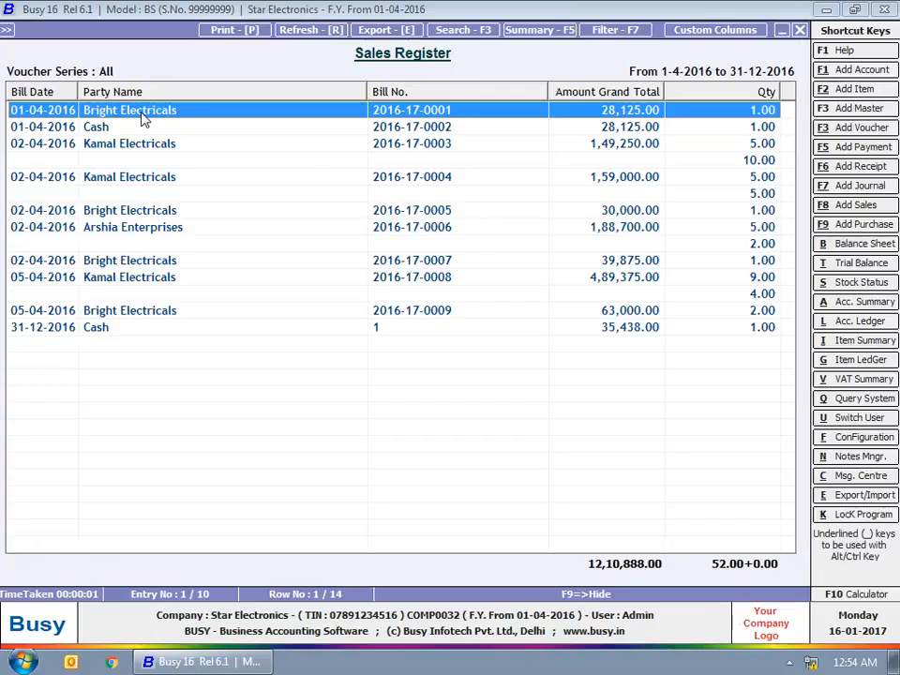
pyautogui.moveTo(142, 118); pyautogui.dragTo(578, 465)
pyautogui.press('Escape')
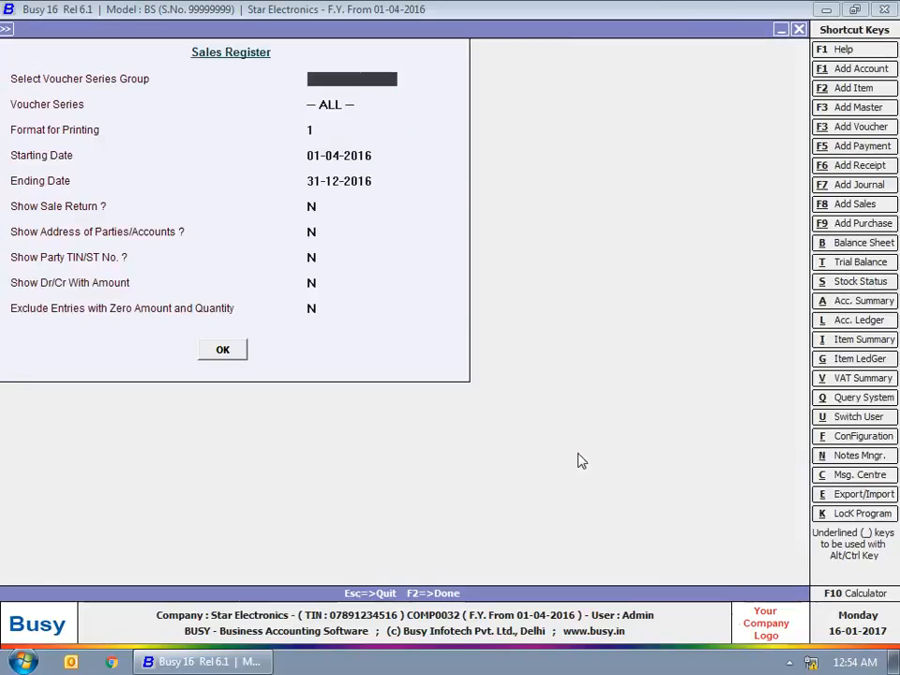
pyautogui.press('Escape')
pyautogui.press('Escape')
pyautogui.press('Escape')
pyautogui.press('Escape')
pyautogui.press('Escape')
pyautogui.click(116, 28)
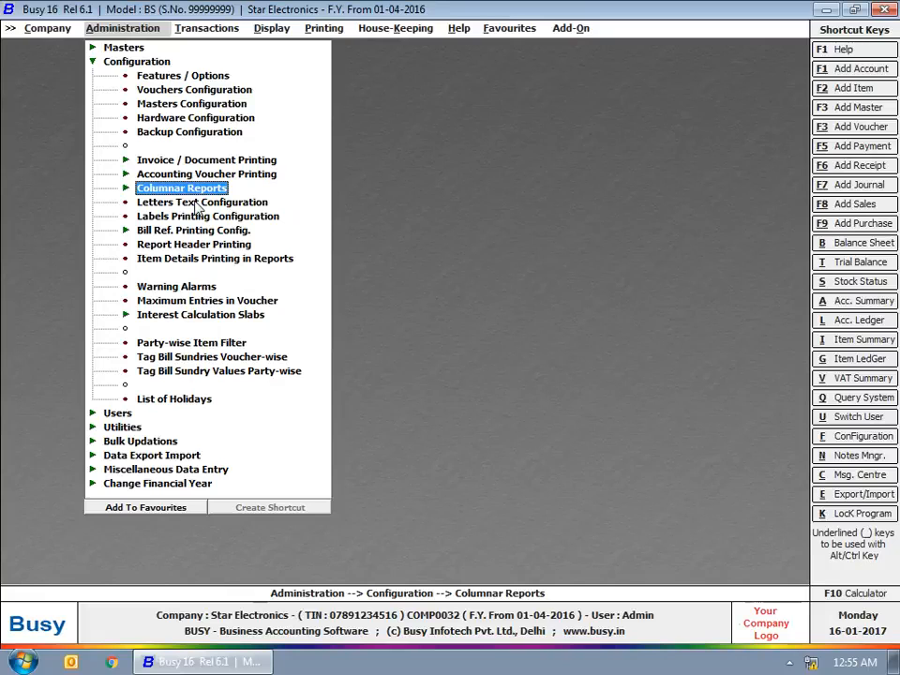
# Step: Add a Payment Reminder letter format named 1 in Letters Text Configuration
pyautogui.click(195, 203)
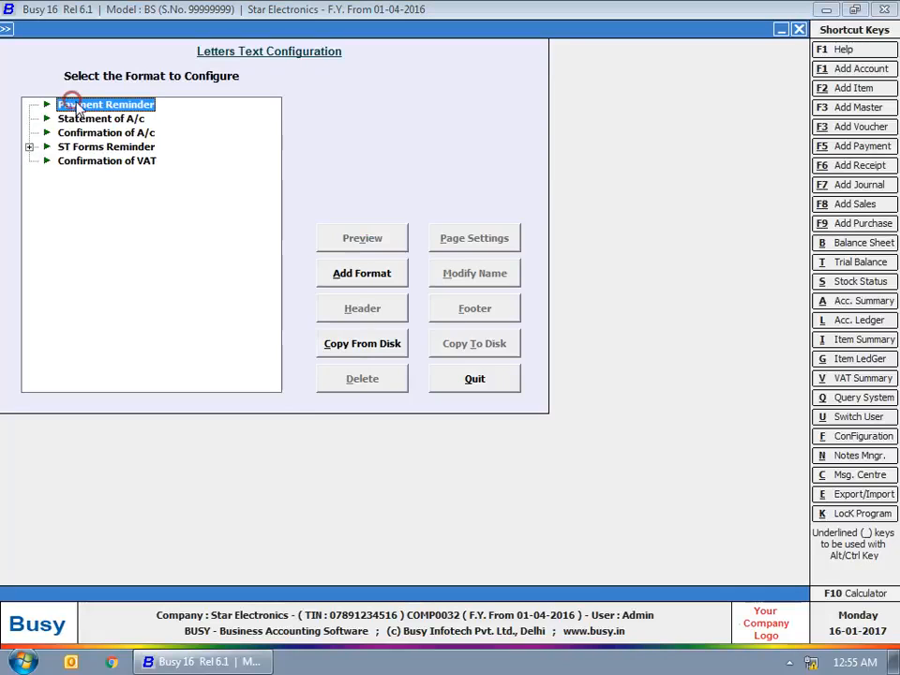
pyautogui.click(359, 278)
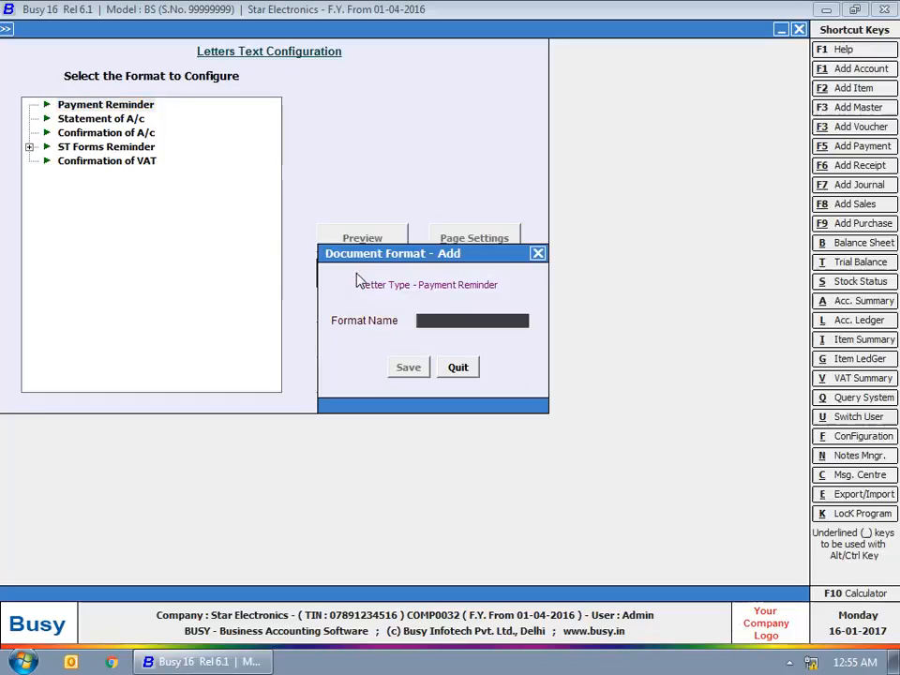
pyautogui.write('1')
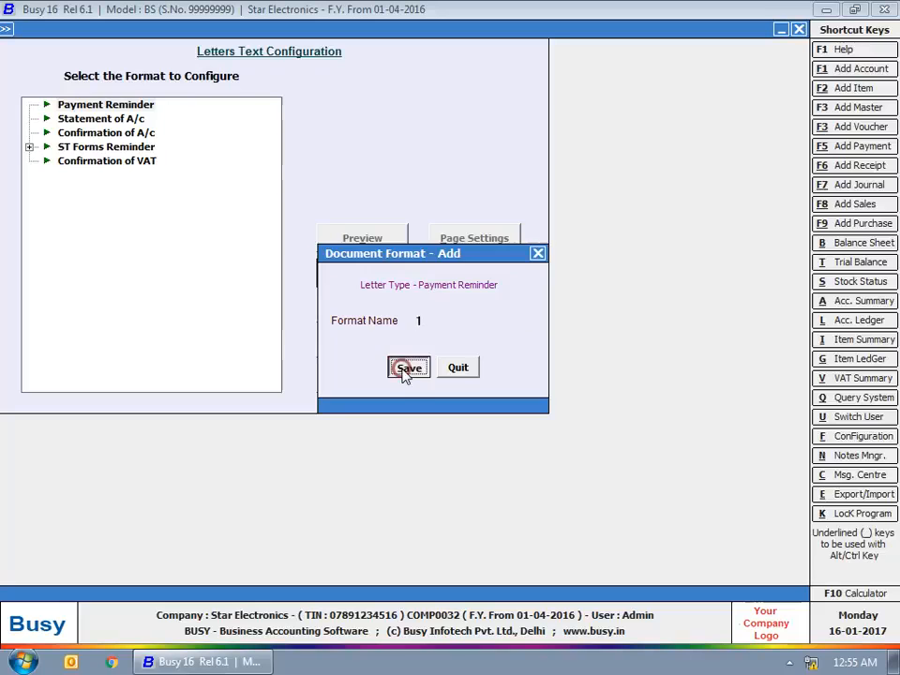
pyautogui.click(406, 366)
pyautogui.click(28, 104)
pyautogui.click(80, 117)
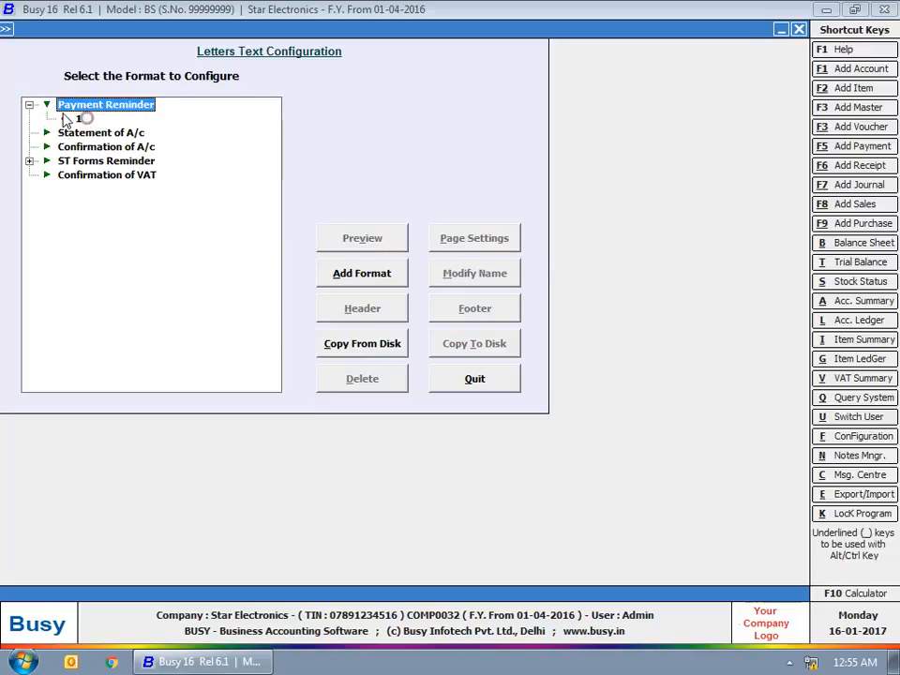
# Step: Load the default Balance Only reminder text into format 1, save, and close
pyautogui.click(378, 310)
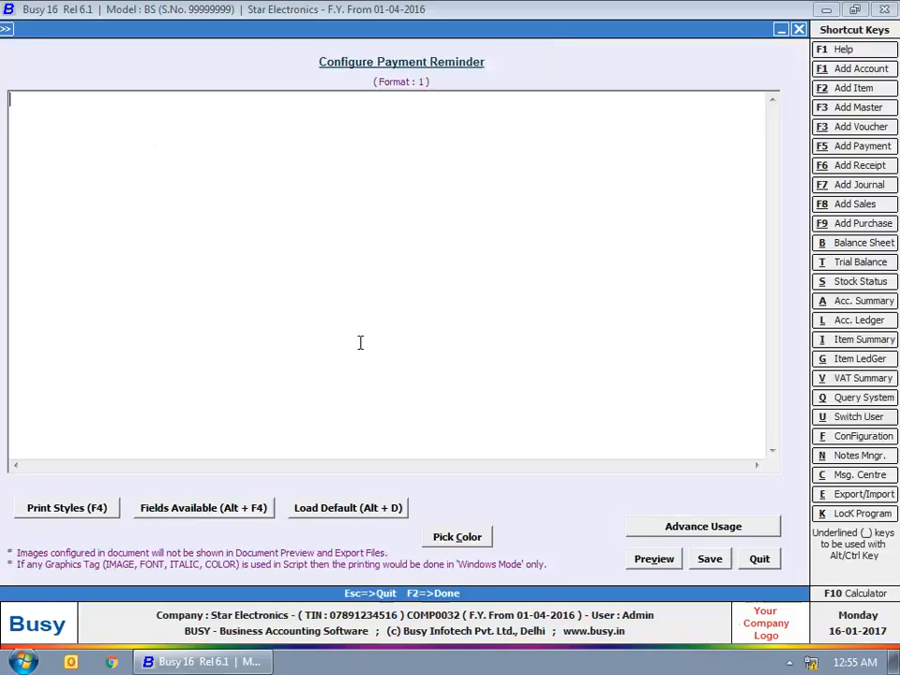
pyautogui.click(347, 507)
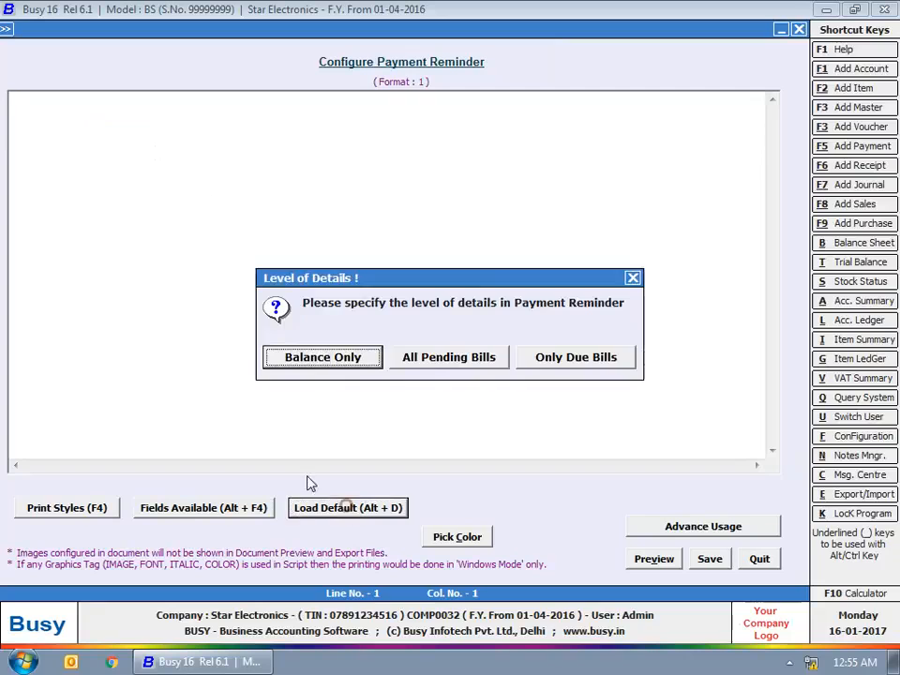
pyautogui.click(359, 362)
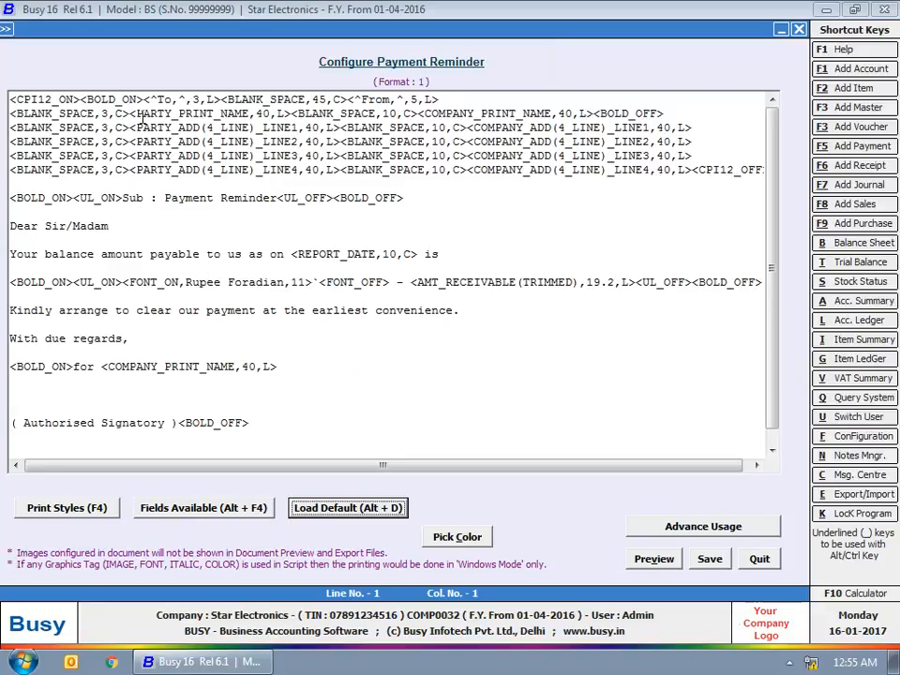
pyautogui.click(710, 559)
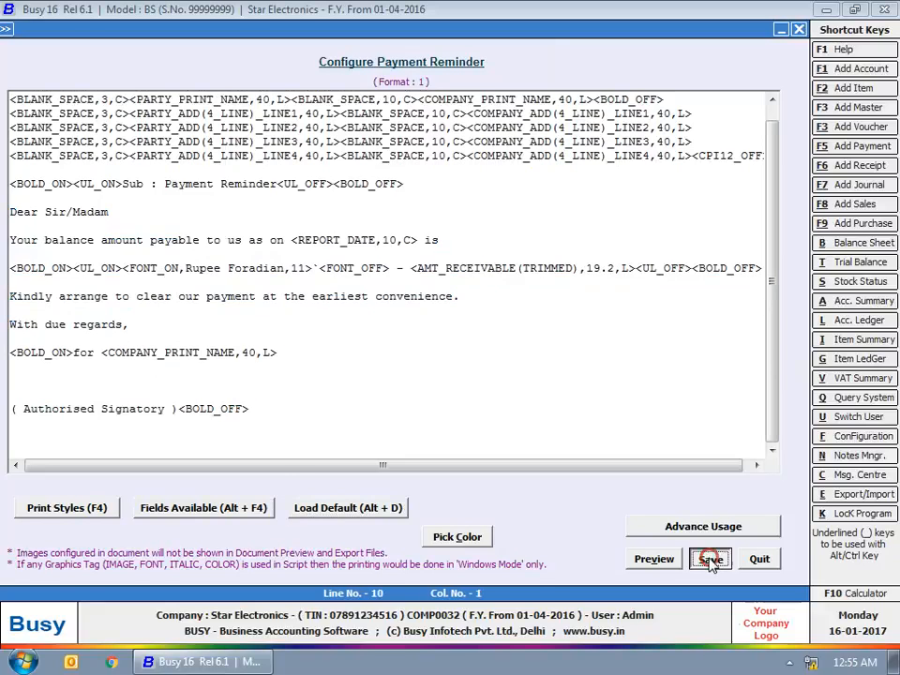
pyautogui.click(799, 31)
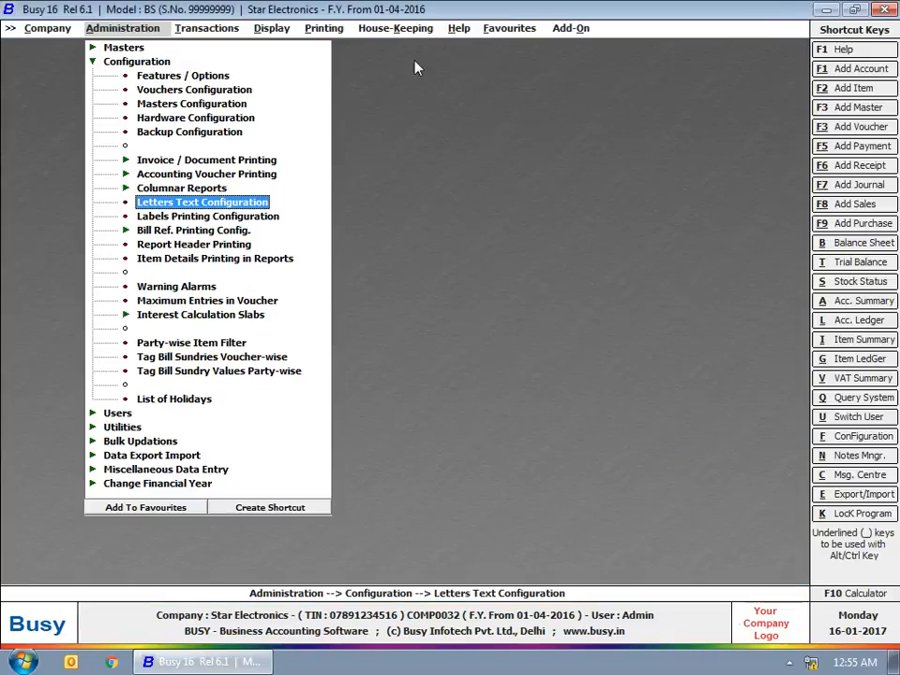
# Step: Start printing balance-only payment reminder letters for all parties
pyautogui.click(129, 62)
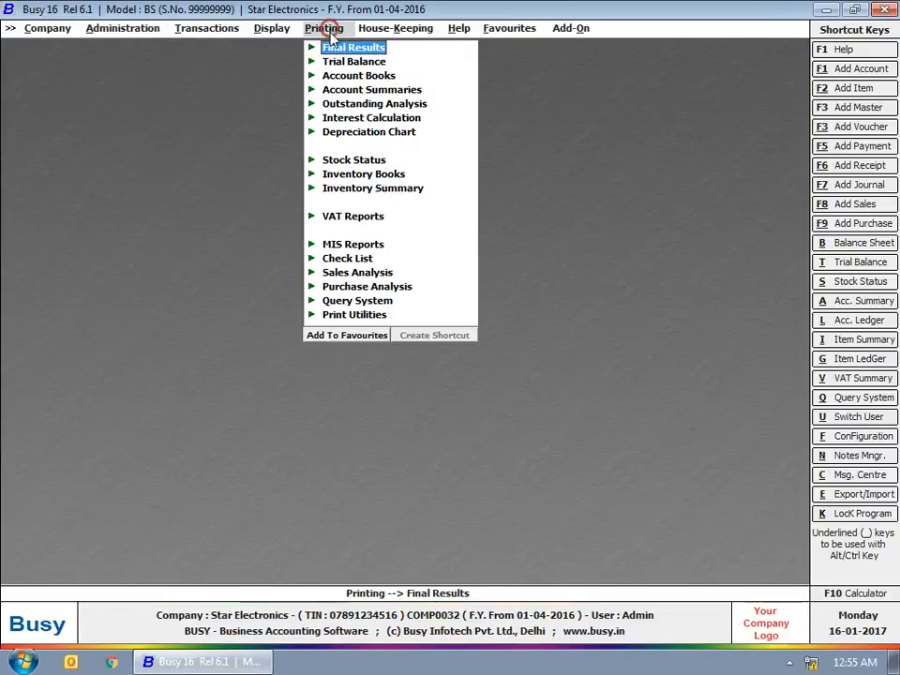
pyautogui.click(356, 103)
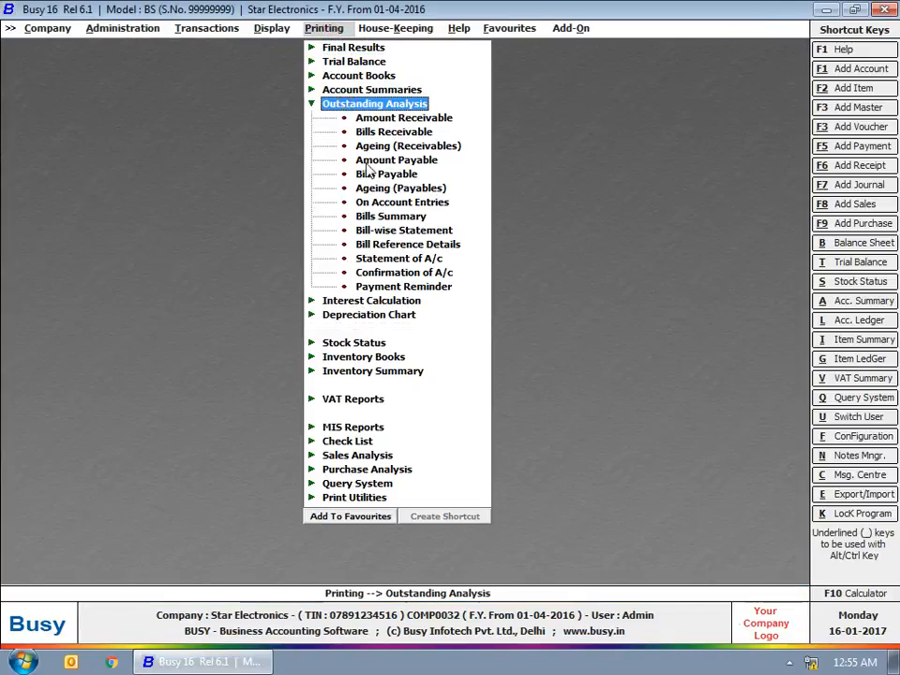
pyautogui.click(384, 286)
pyautogui.click(321, 359)
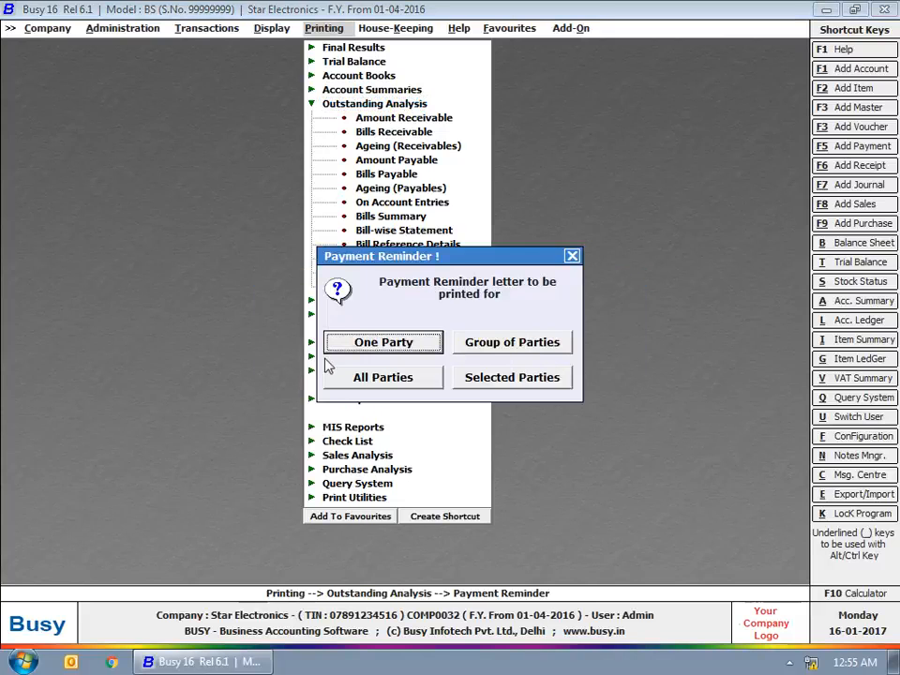
pyautogui.click(386, 378)
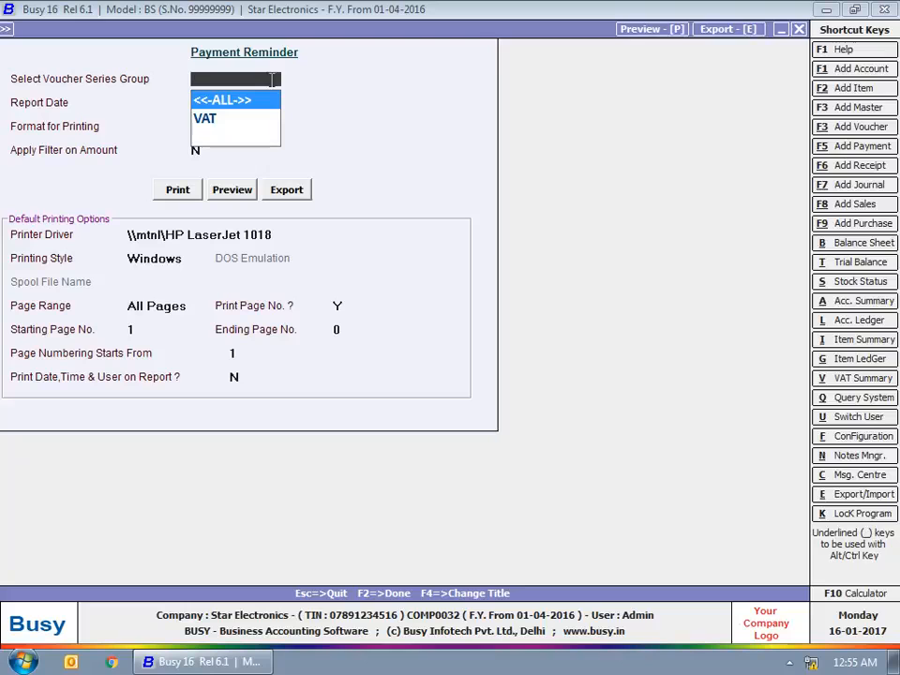
# Step: Use all series, format 1, date 31-12-2016, and amounts greater than 10,000
pyautogui.press('Return')
pyautogui.press('Return')
pyautogui.press('Down')
pyautogui.press('Return')
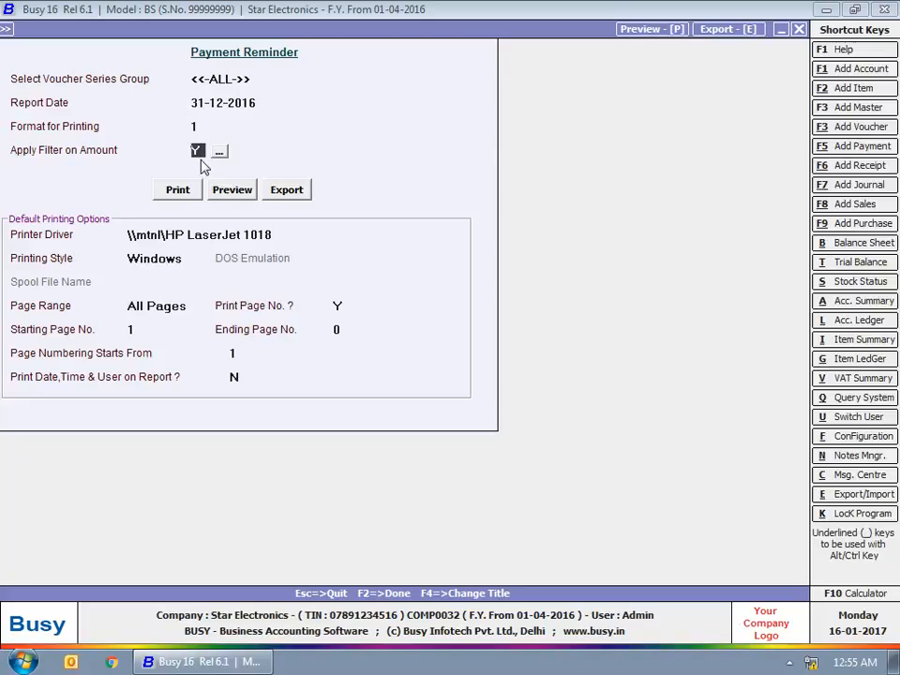
pyautogui.press('Return')
pyautogui.click(219, 152)
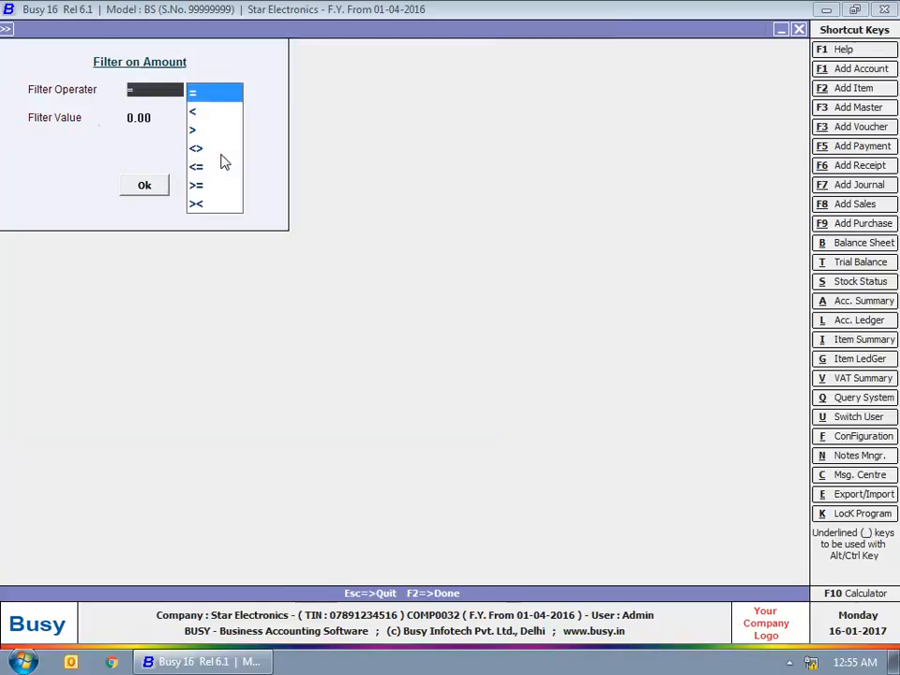
pyautogui.click(193, 130)
pyautogui.write('10000')
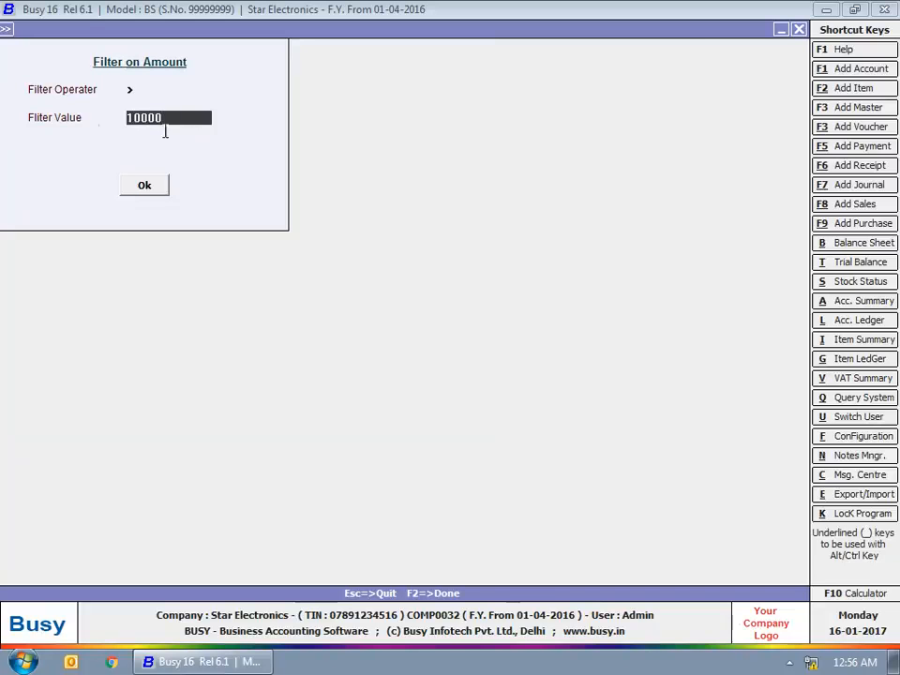
pyautogui.click(142, 186)
# Step: Preview the reminder showing a ₹1,88,700.00 balance, then back out to Printing
pyautogui.click(222, 189)
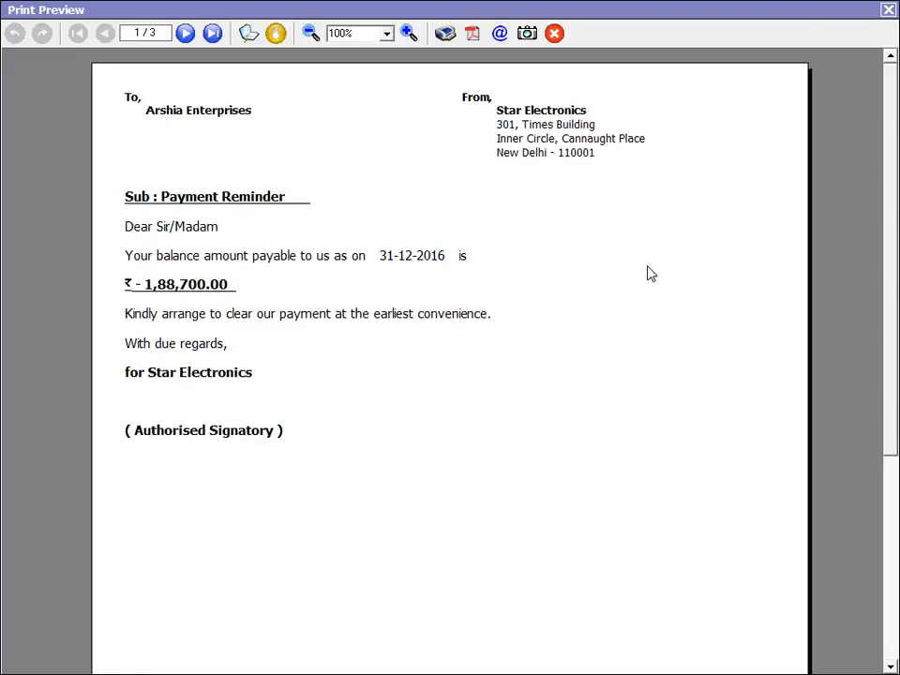
pyautogui.click(888, 10)
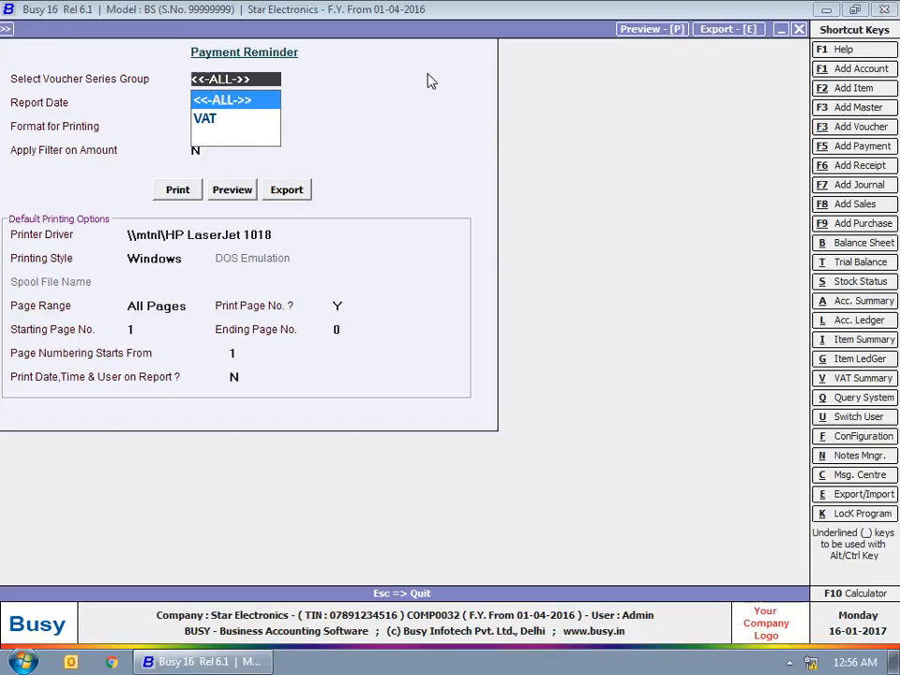
pyautogui.press('Escape')
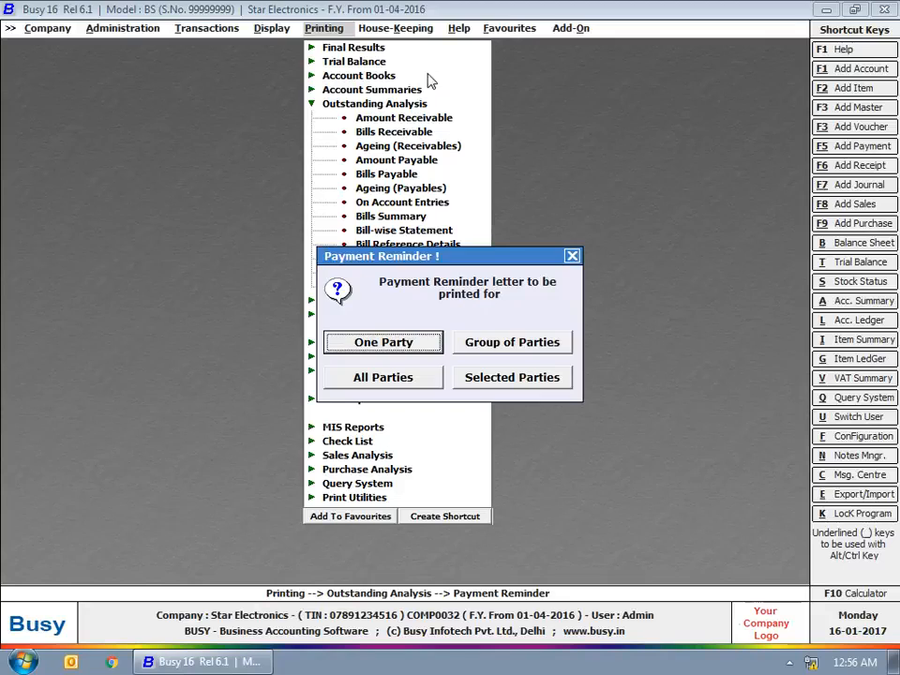
pyautogui.press('Escape')
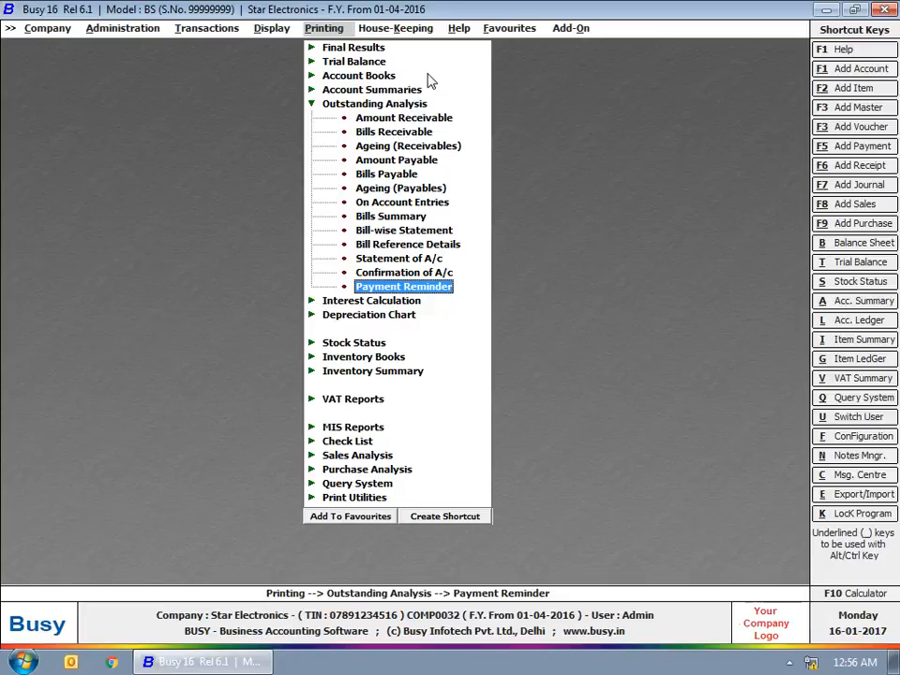
pyautogui.press('Escape')
# Step: Add Accounts Label format 1 in Labels Printing Configuration
pyautogui.click(101, 28)
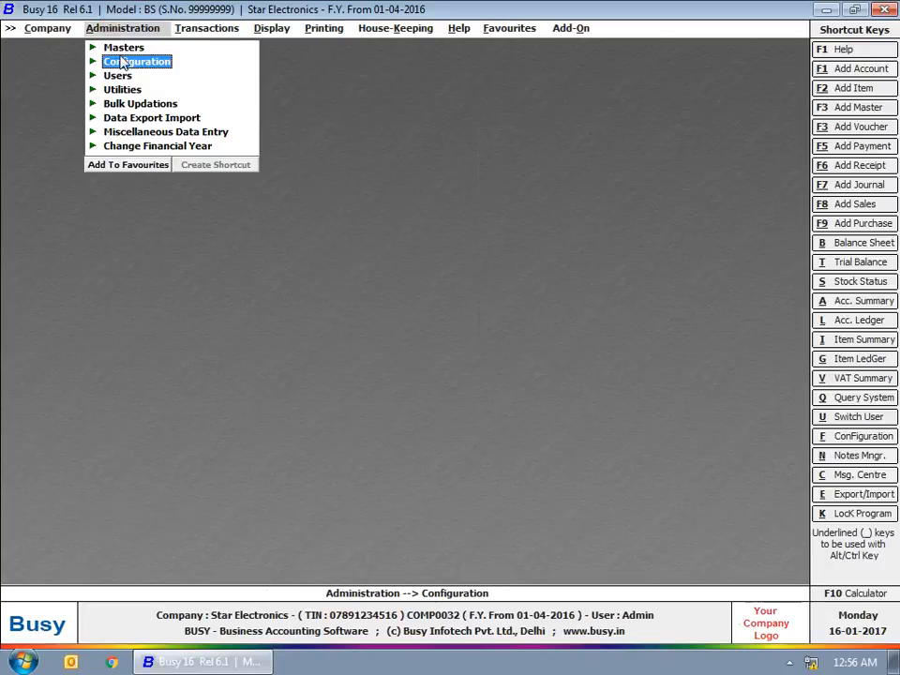
pyautogui.click(120, 59)
pyautogui.click(161, 215)
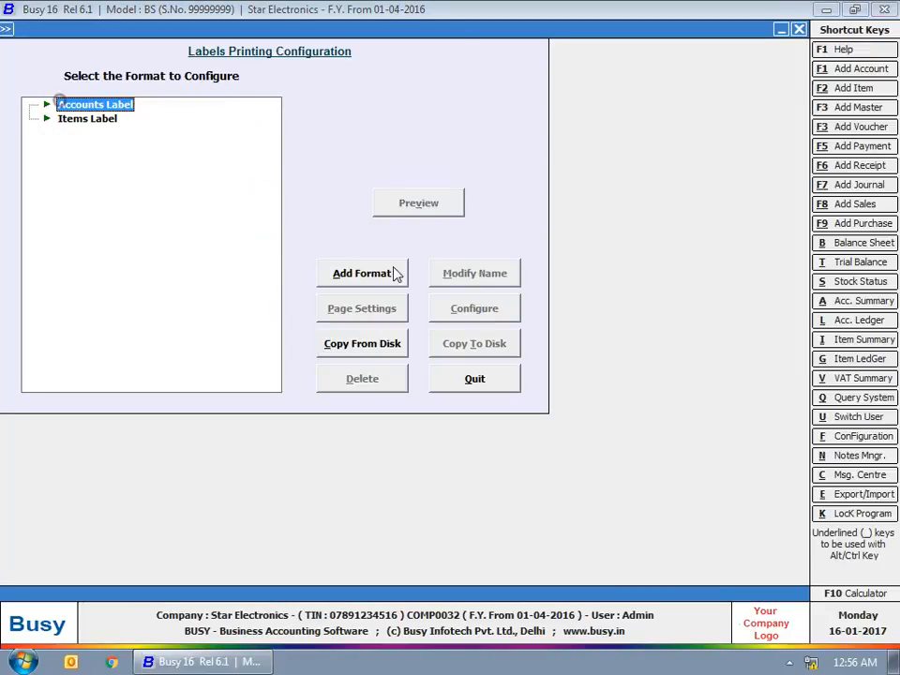
pyautogui.click(395, 273)
pyautogui.click(406, 366)
pyautogui.click(29, 104)
pyautogui.click(78, 120)
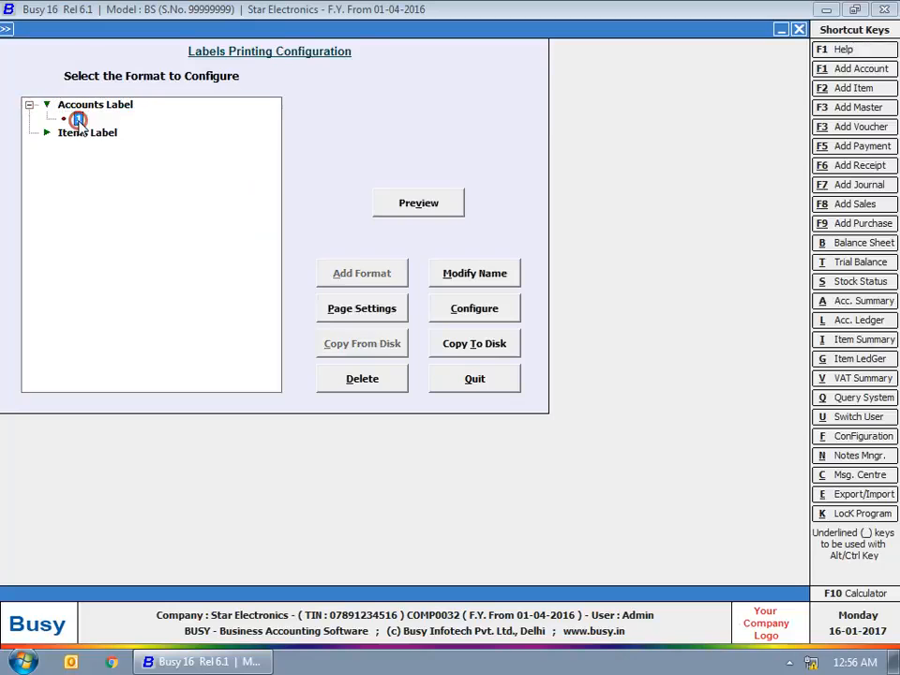
# Step: Set label spacing to 0 characters with Tahoma printing style and save page settings
pyautogui.click(363, 308)
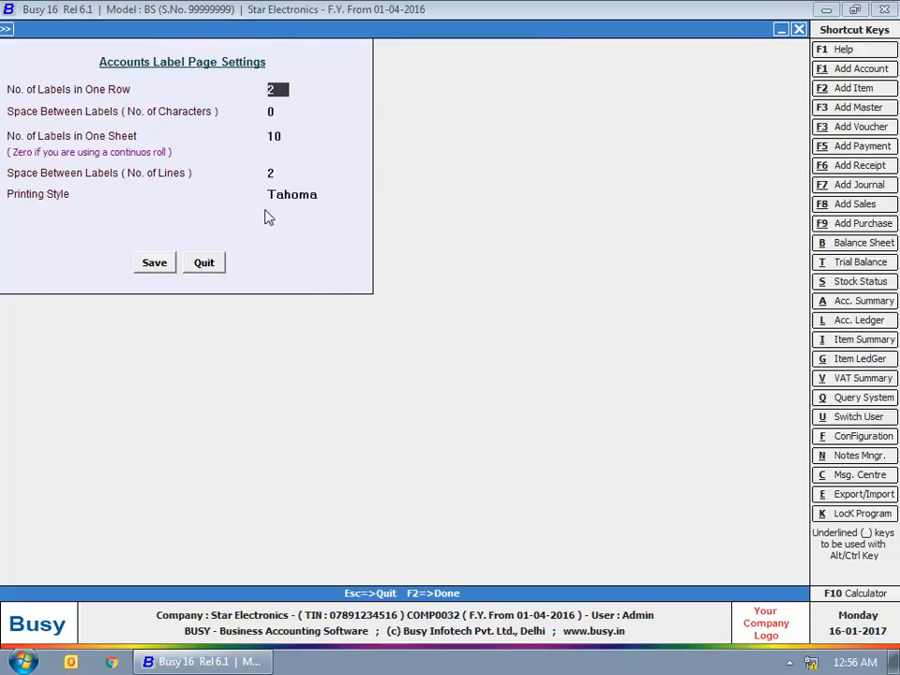
pyautogui.click(274, 113)
pyautogui.write('1')
pyautogui.click(234, 180)
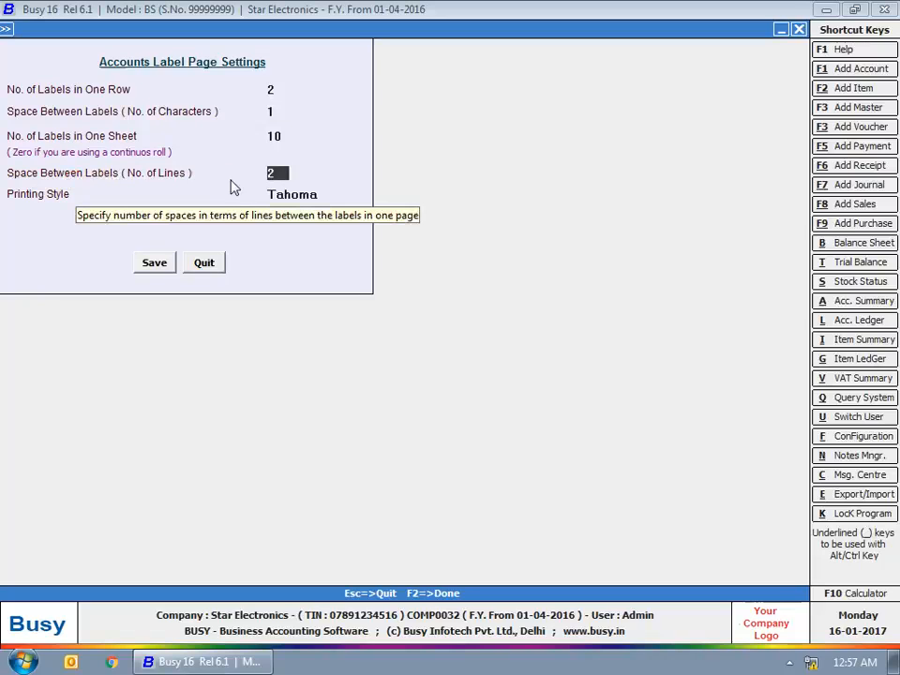
pyautogui.moveTo(288, 113); pyautogui.dragTo(230, 119)
pyautogui.write('0')
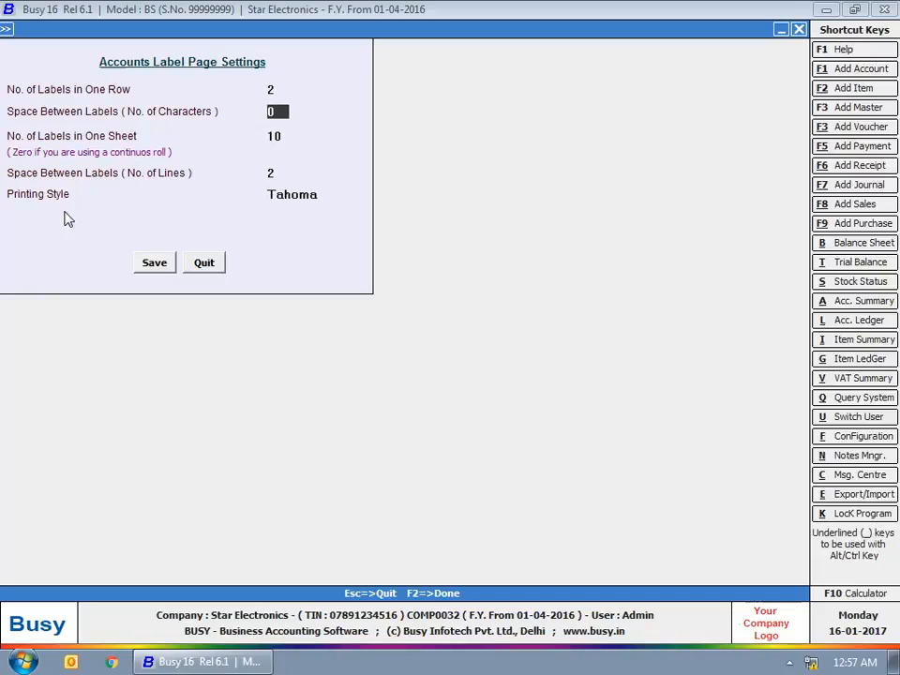
pyautogui.click(291, 196)
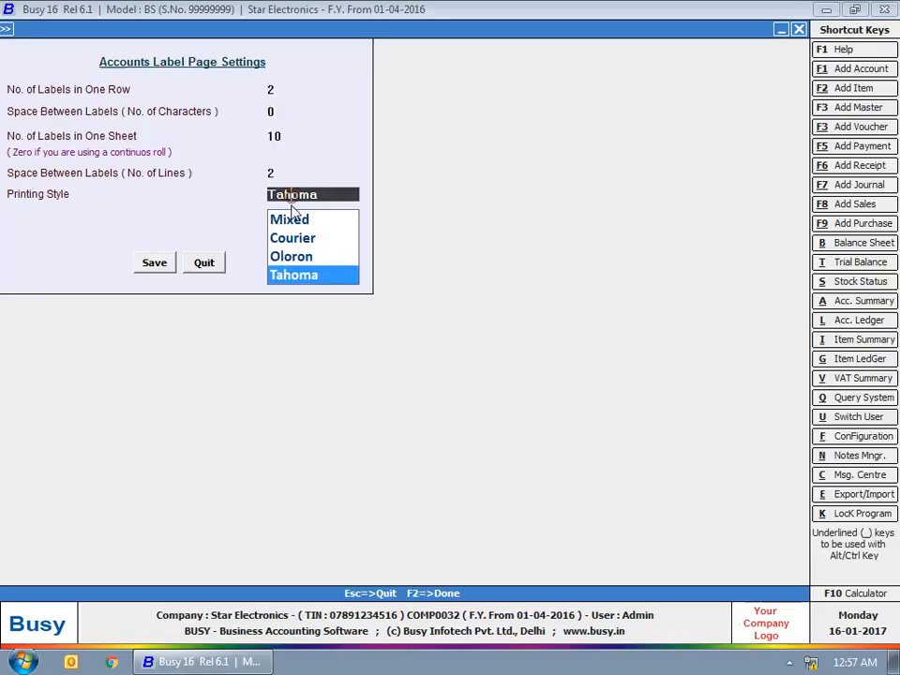
pyautogui.click(293, 277)
pyautogui.click(139, 258)
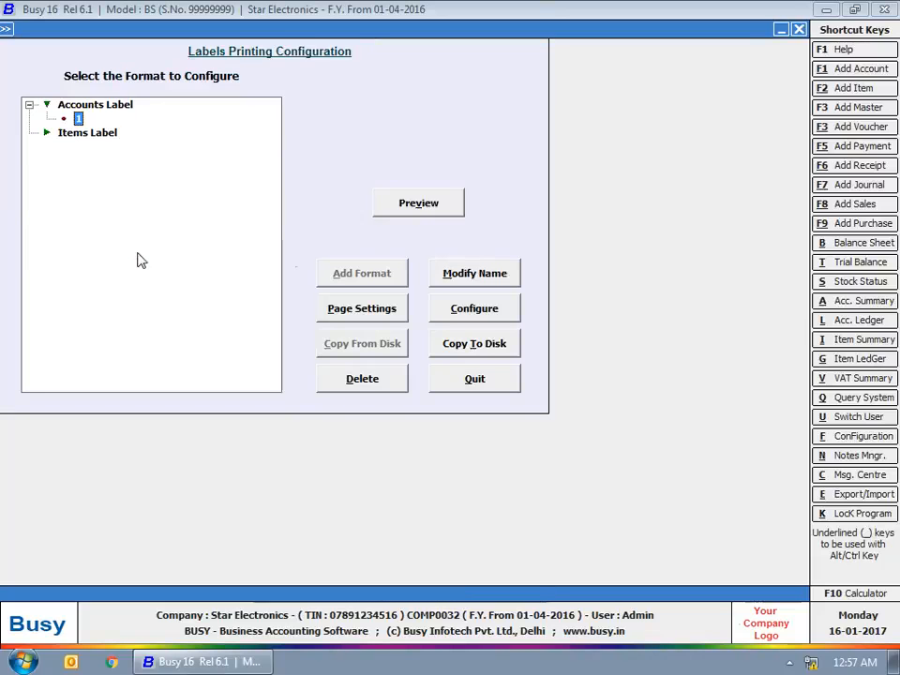
# Step: Load the default name-and-address label layout and save it
pyautogui.click(475, 310)
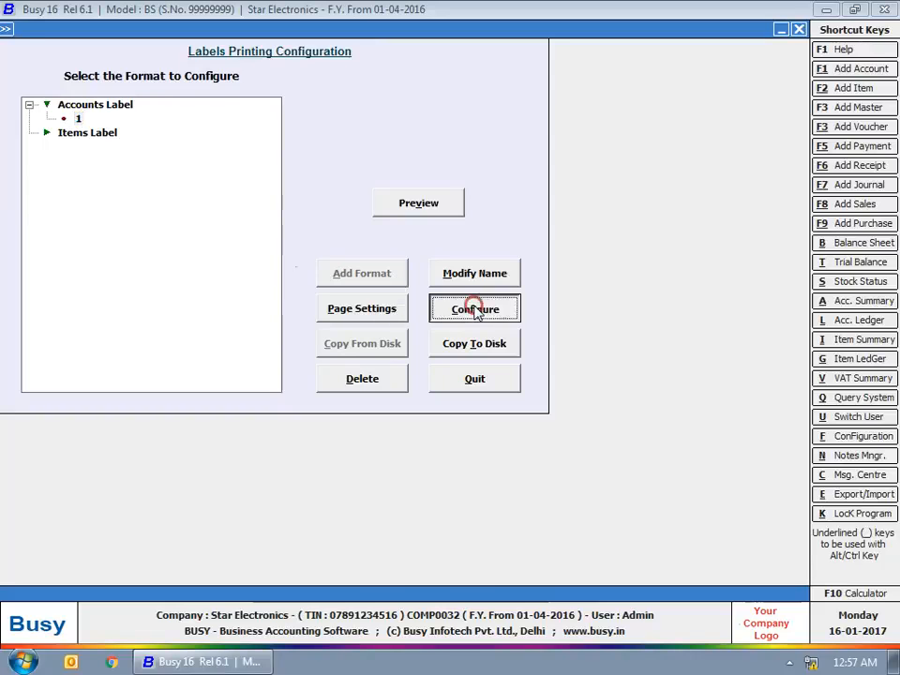
pyautogui.click(325, 508)
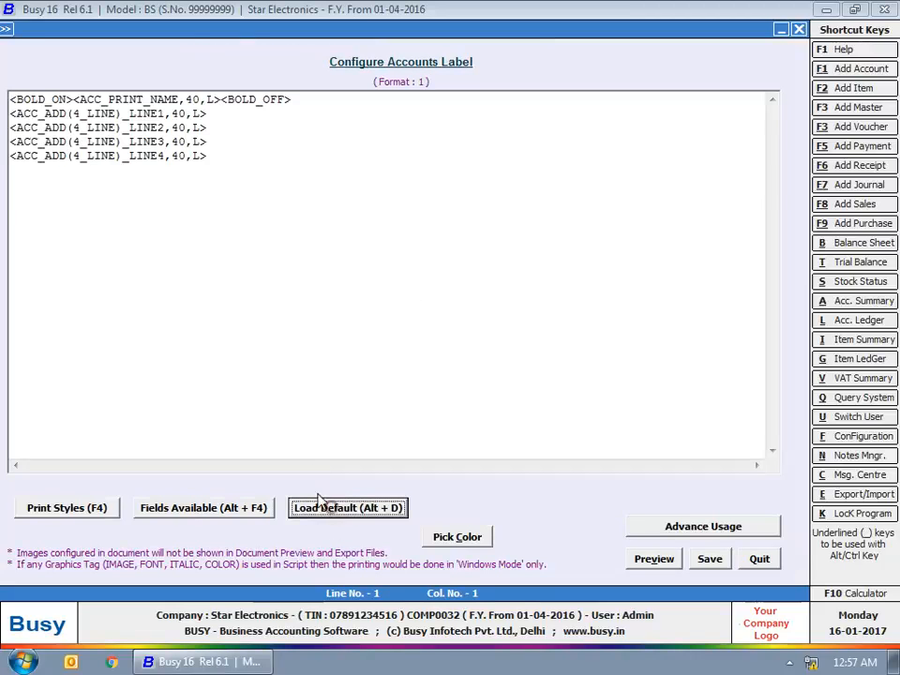
pyautogui.moveTo(16, 110); pyautogui.dragTo(243, 172)
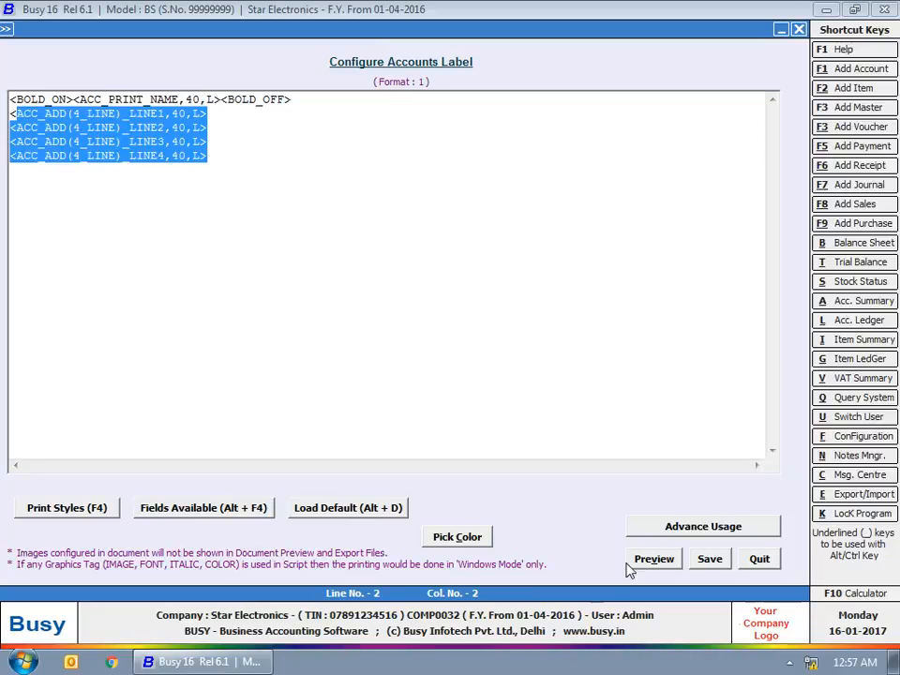
pyautogui.click(709, 559)
# Step: Add a new Items Label format and clear its default name
pyautogui.click(83, 135)
pyautogui.click(376, 281)
pyautogui.moveTo(436, 325); pyautogui.dragTo(320, 300)
pyautogui.press('BackSpace')
# Step: Save the new items label format under the name 'Item Format'
pyautogui.write('Item')
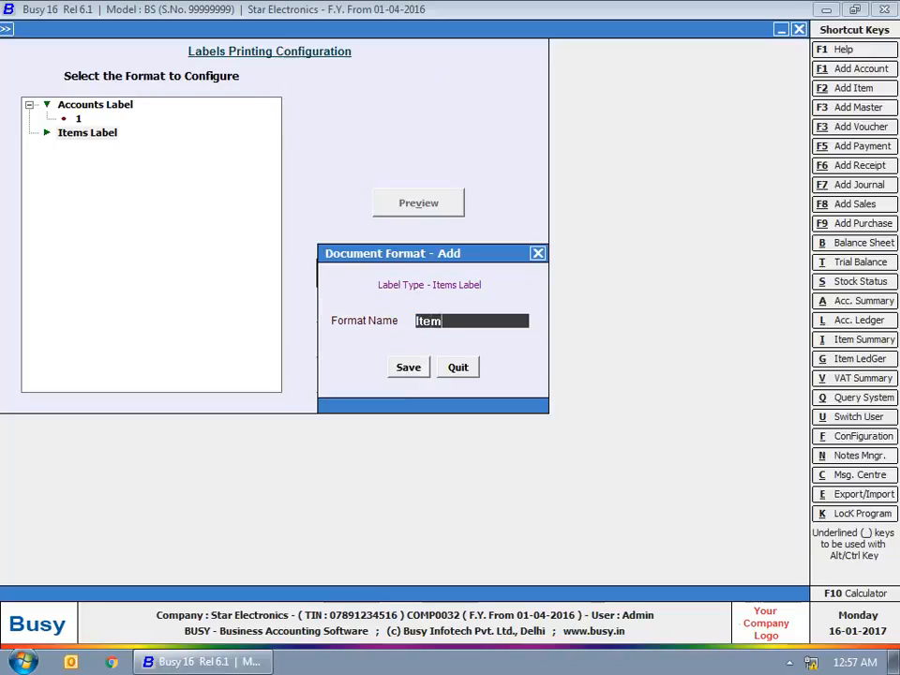
pyautogui.write(' Format')
pyautogui.press('Return')
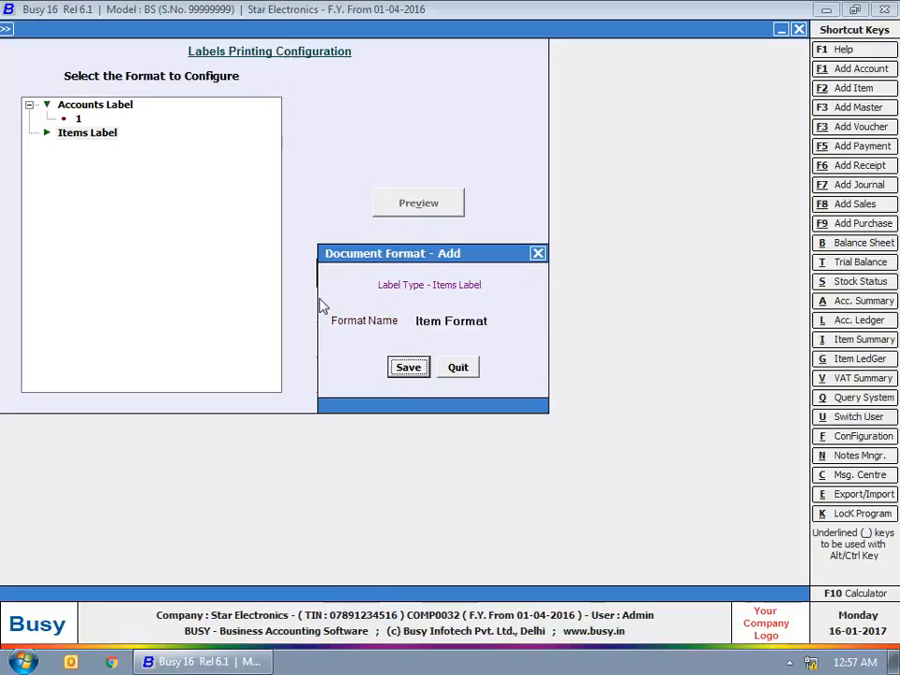
pyautogui.press('Return')
# Step: Open the Item Format layout editor and load the default items label layout
pyautogui.click(29, 132)
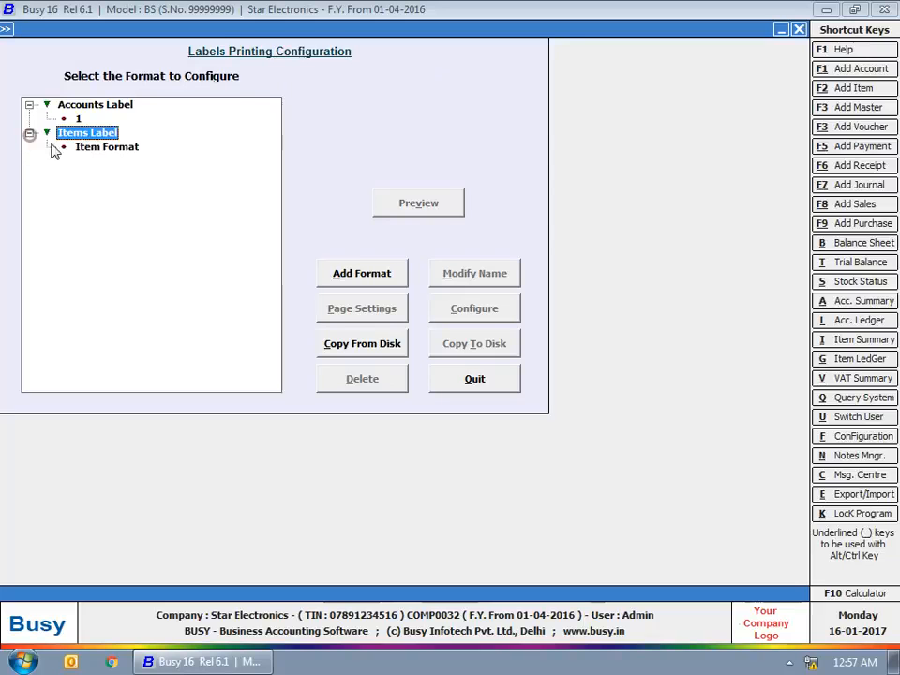
pyautogui.click(63, 147)
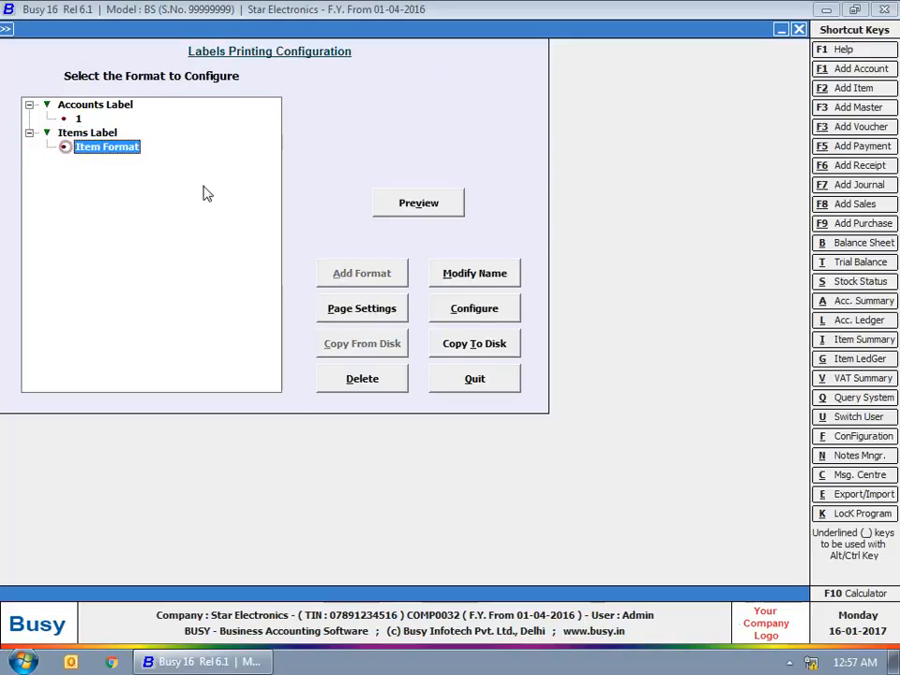
pyautogui.click(454, 310)
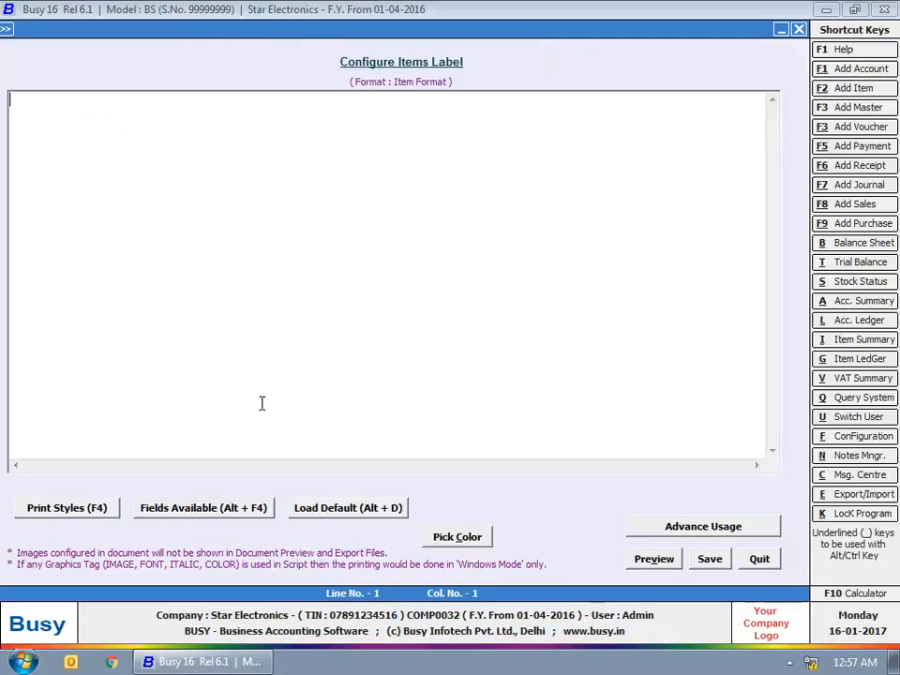
pyautogui.click(330, 510)
pyautogui.moveTo(31, 100); pyautogui.dragTo(411, 100)
pyautogui.click(192, 99)
pyautogui.click(114, 99)
# Step: Insert the ITEM_NAME field on line 1, delete the leftover PRINT_NAME text, and save the layout
pyautogui.click(165, 507)
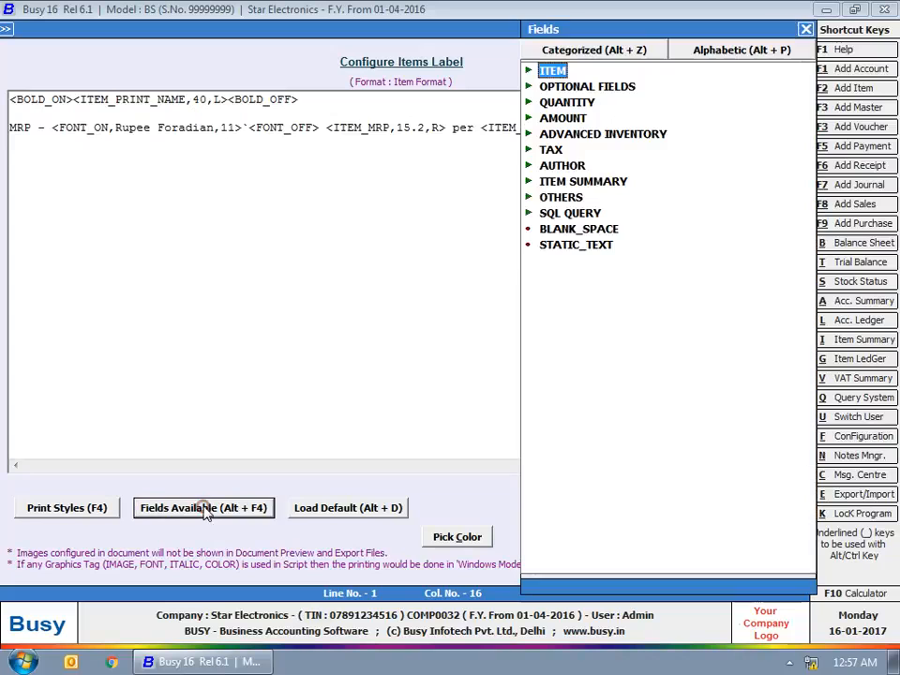
pyautogui.click(554, 75)
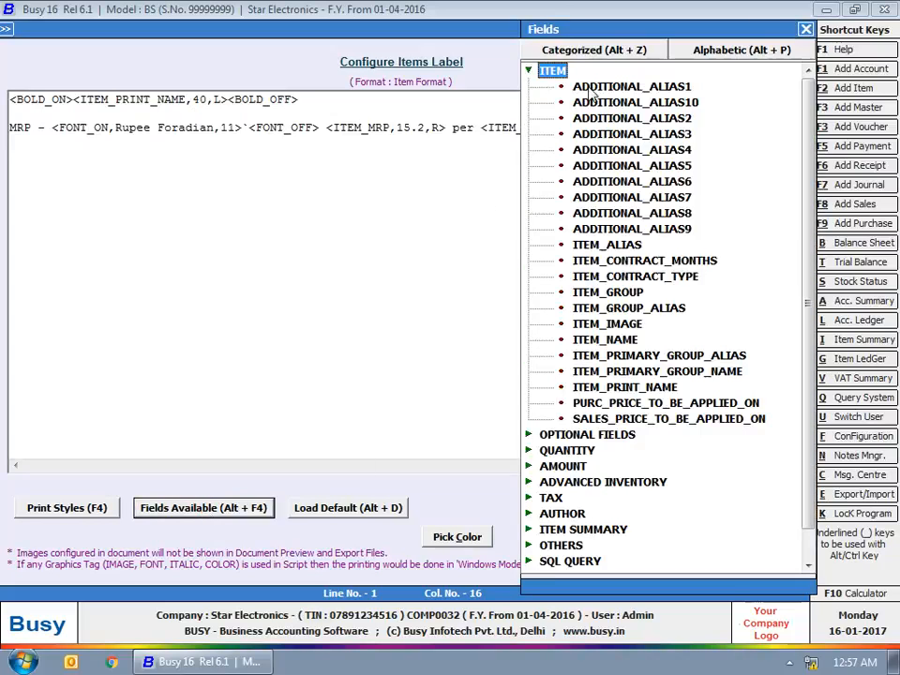
pyautogui.click(605, 340)
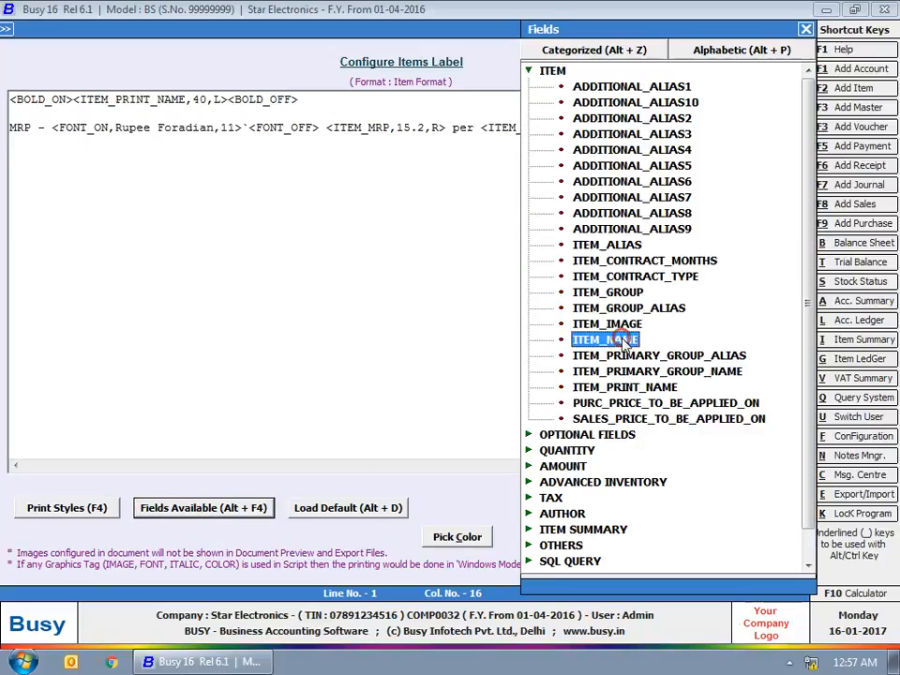
pyautogui.press('Return')
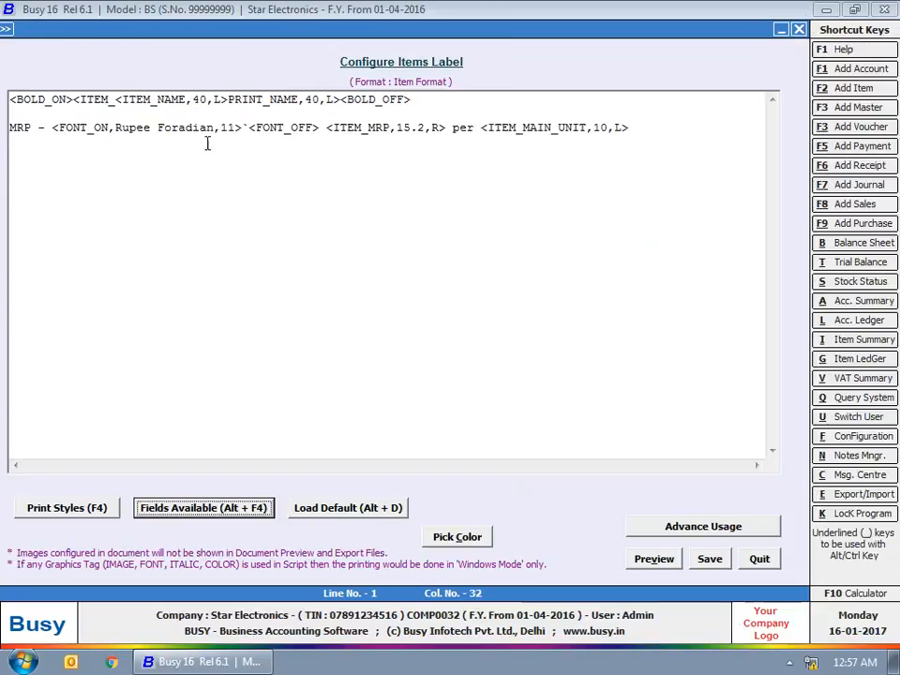
pyautogui.click(82, 99)
pyautogui.moveTo(72, 104); pyautogui.dragTo(114, 98)
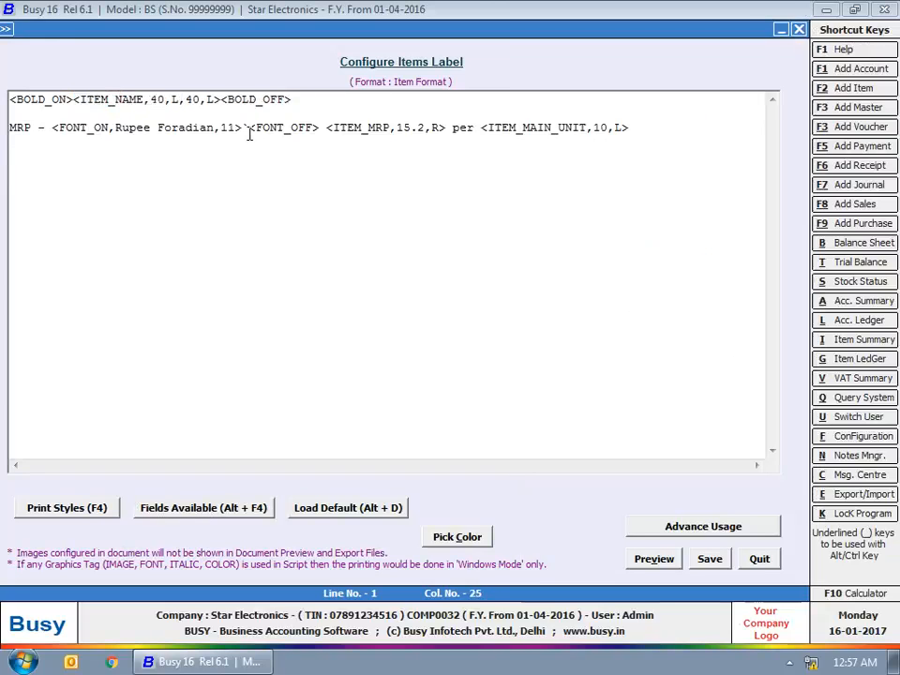
pyautogui.click(710, 559)
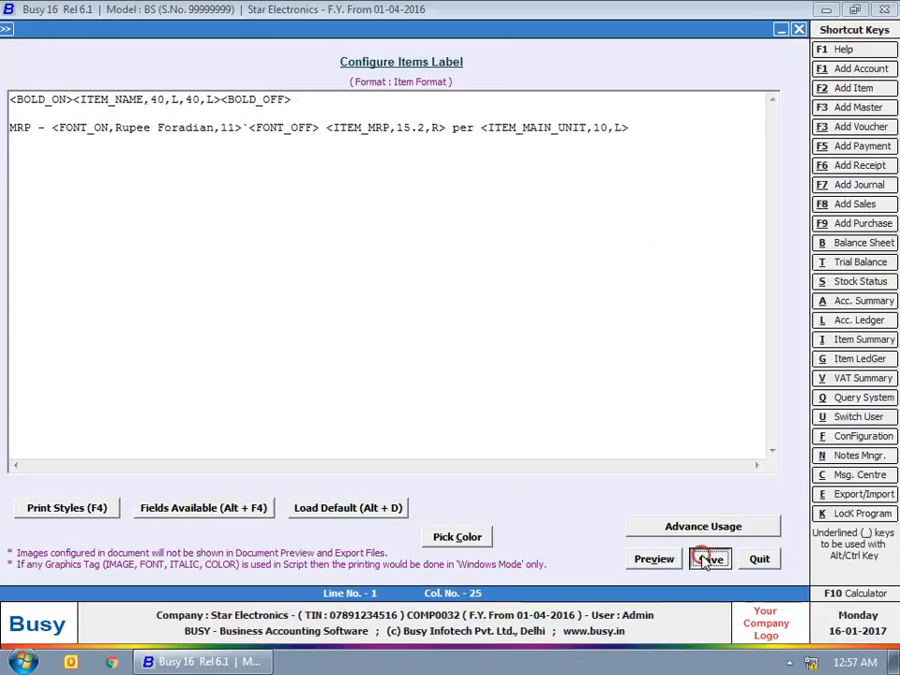
pyautogui.press('Escape')
pyautogui.press('Escape')
# Step: Start Items Label printing for selected items: LG Air Conditioner 1.5 Ton and Whirlpool Refrigerator
pyautogui.click(328, 28)
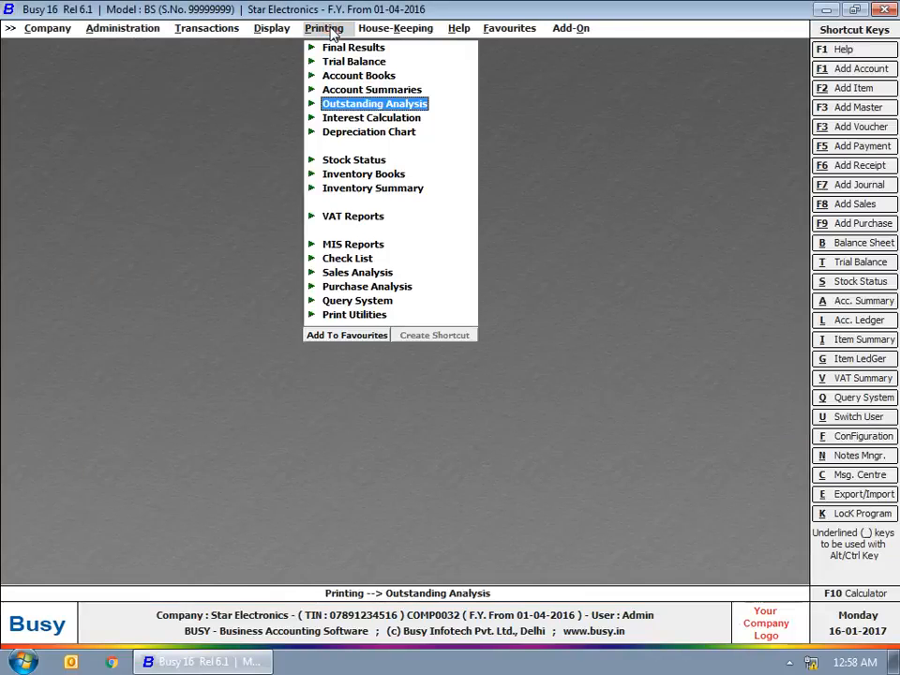
pyautogui.click(368, 315)
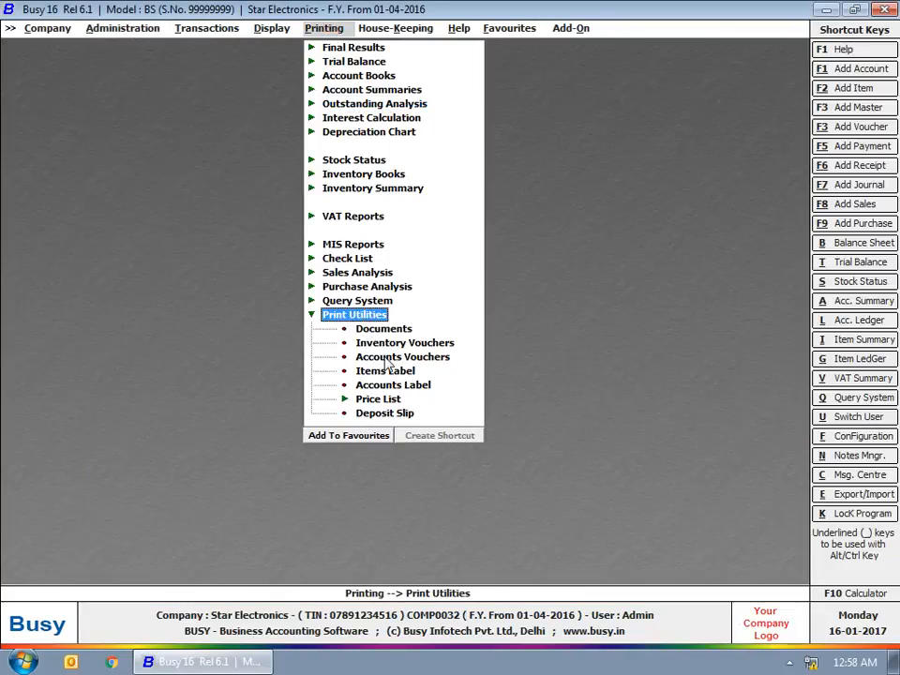
pyautogui.click(384, 370)
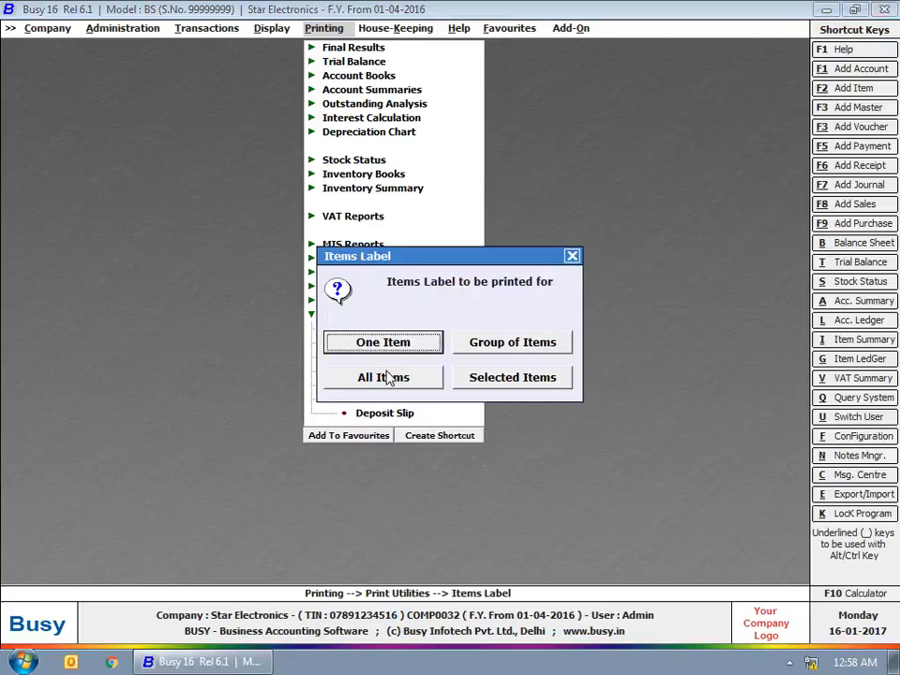
pyautogui.click(493, 378)
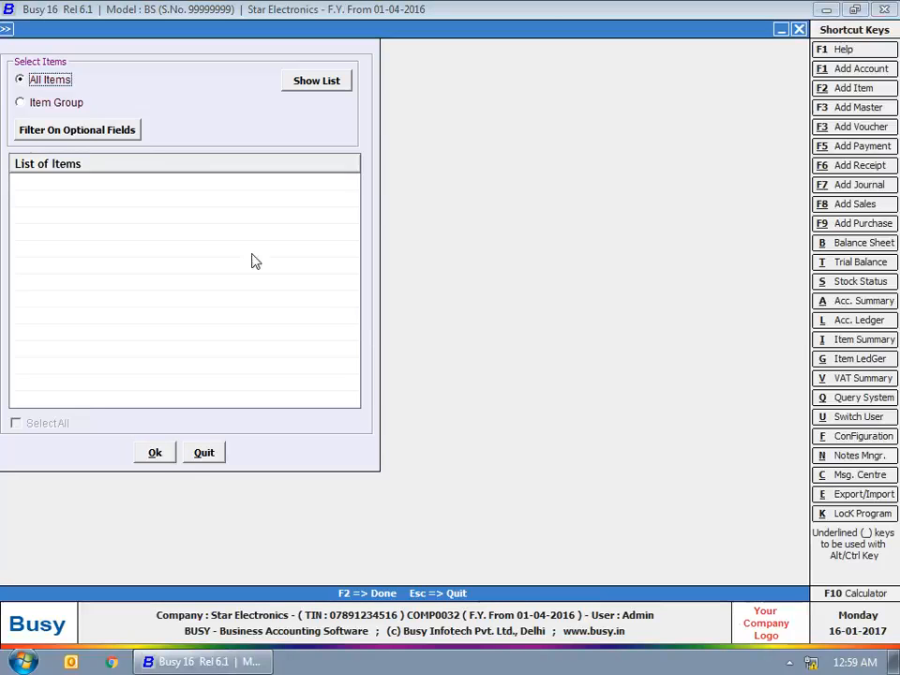
pyautogui.click(309, 81)
pyautogui.click(19, 181)
pyautogui.click(19, 232)
pyautogui.click(155, 455)
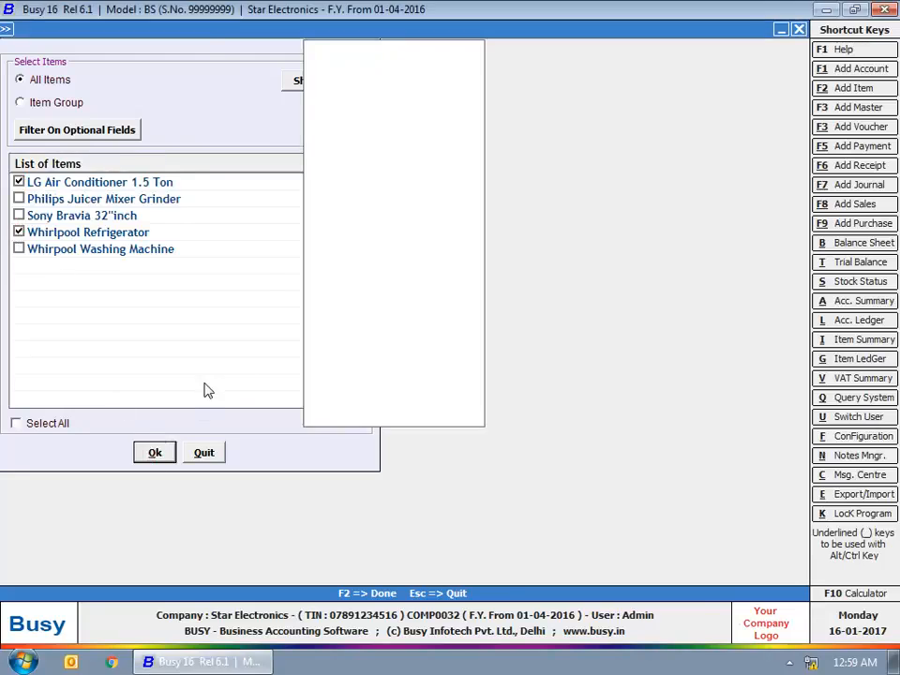
# Step: Preview the two item labels with their MRP, then close the preview and the form
pyautogui.click(233, 148)
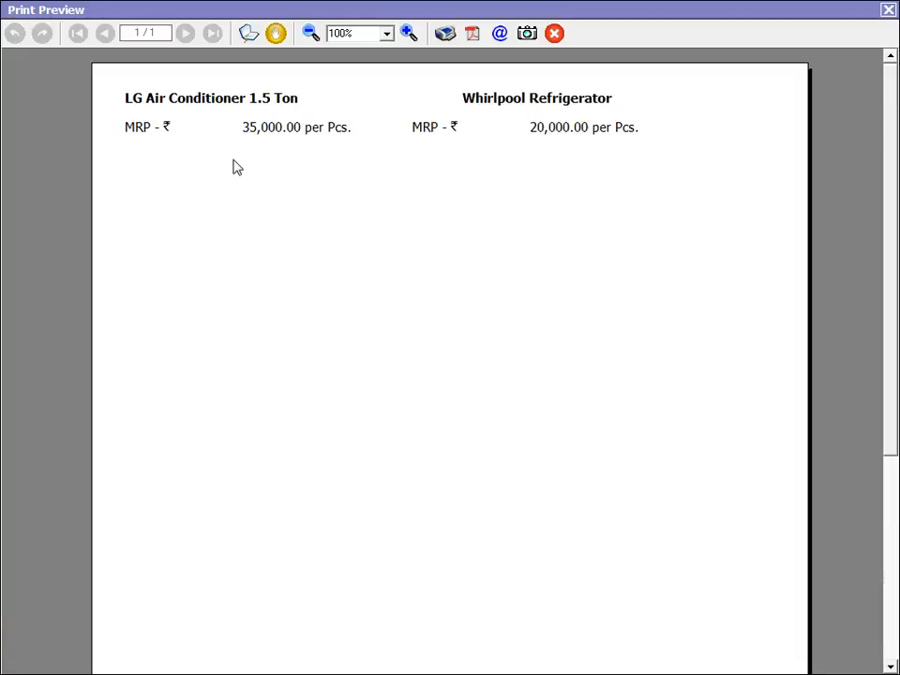
pyautogui.click(887, 9)
pyautogui.press('Escape')
pyautogui.press('Escape')
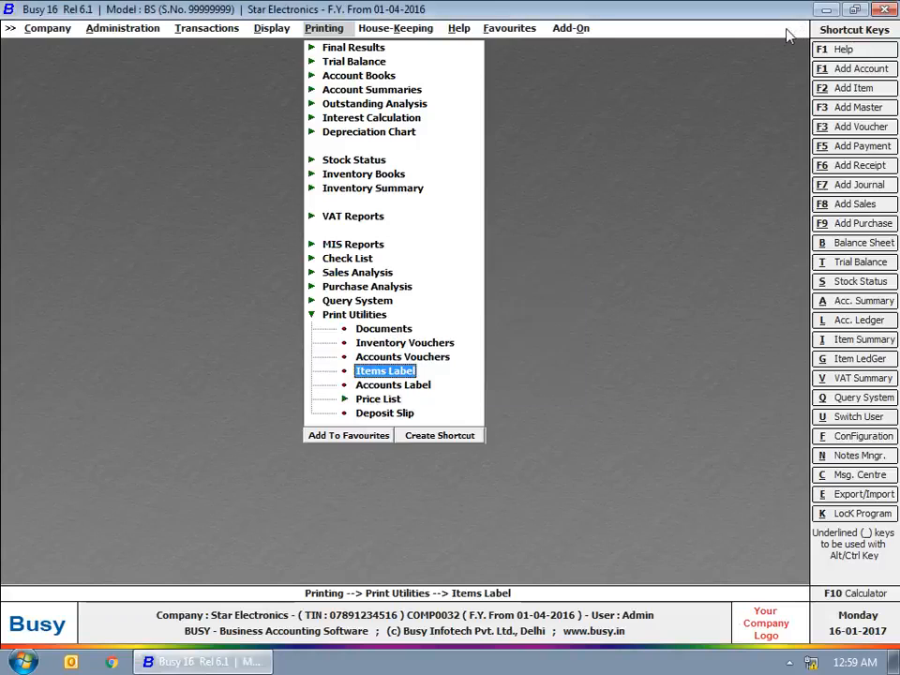
pyautogui.press('Escape')
pyautogui.press('Escape')
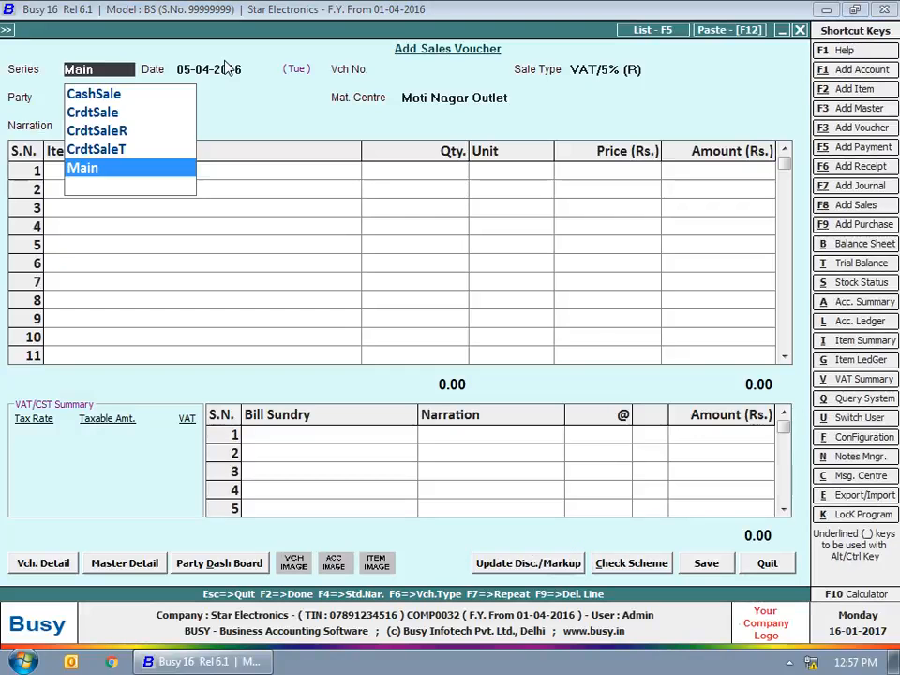
# Step: Start a CashSale voucher with sale type VAT/12.5% (R) and Cash as the party
pyautogui.write('c')
pyautogui.press('Return')
pyautogui.press('Return')
pyautogui.write('vat')
pyautogui.press('Down')
pyautogui.press('Down')
pyautogui.press('Down')
pyautogui.press('Down')
pyautogui.press('Down')
pyautogui.press('Up')
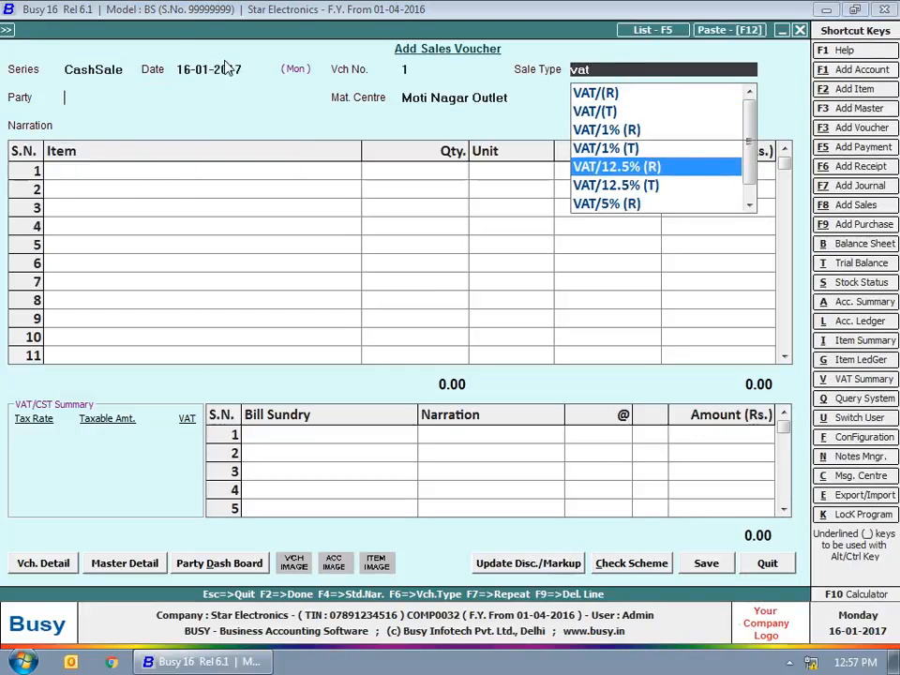
pyautogui.press('Return')
pyautogui.write('cas')
pyautogui.press('Return')
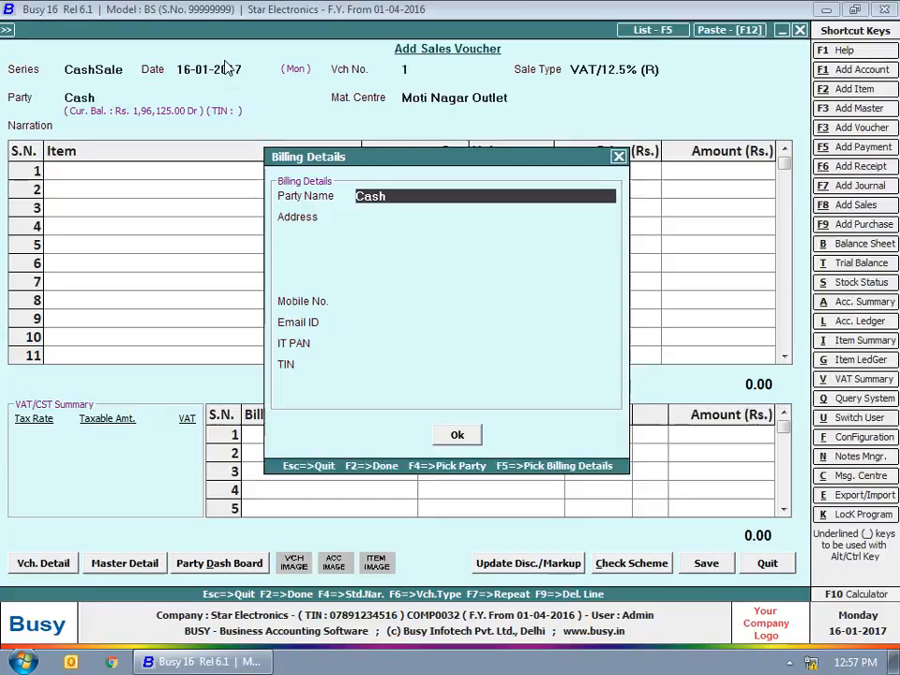
# Step: Enter the customer's name, mobile number, e-mail and membership number in the billing and optional fields
pyautogui.write('Rohit')
pyautogui.press('Return')
pyautogui.press('Return')
pyautogui.press('Return')
pyautogui.press('Return')
pyautogui.press('Return')
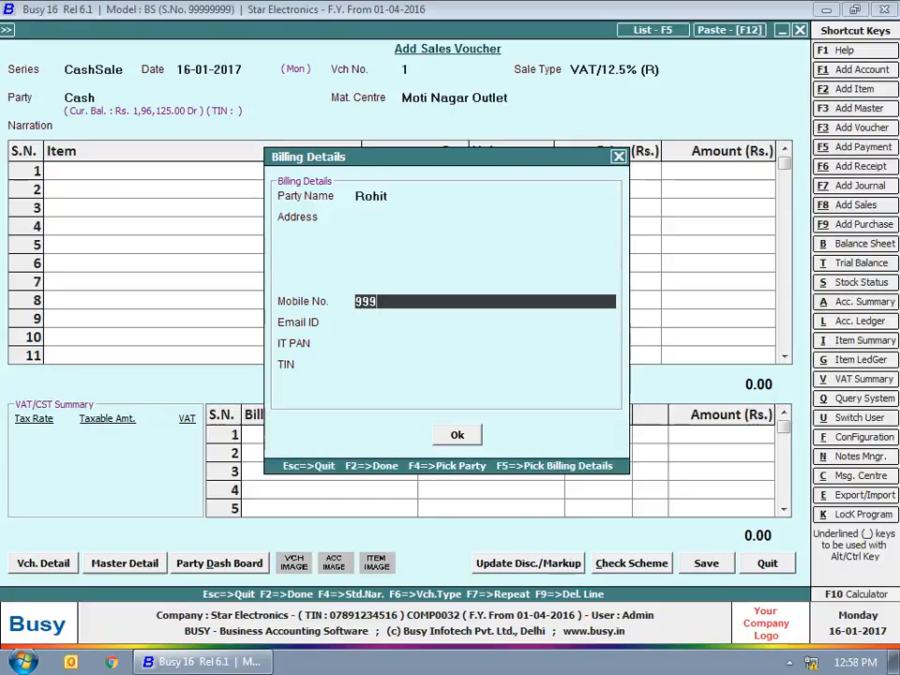
pyautogui.press('Return')
pyautogui.press('Return')
pyautogui.press('Return')
pyautogui.press('Return')
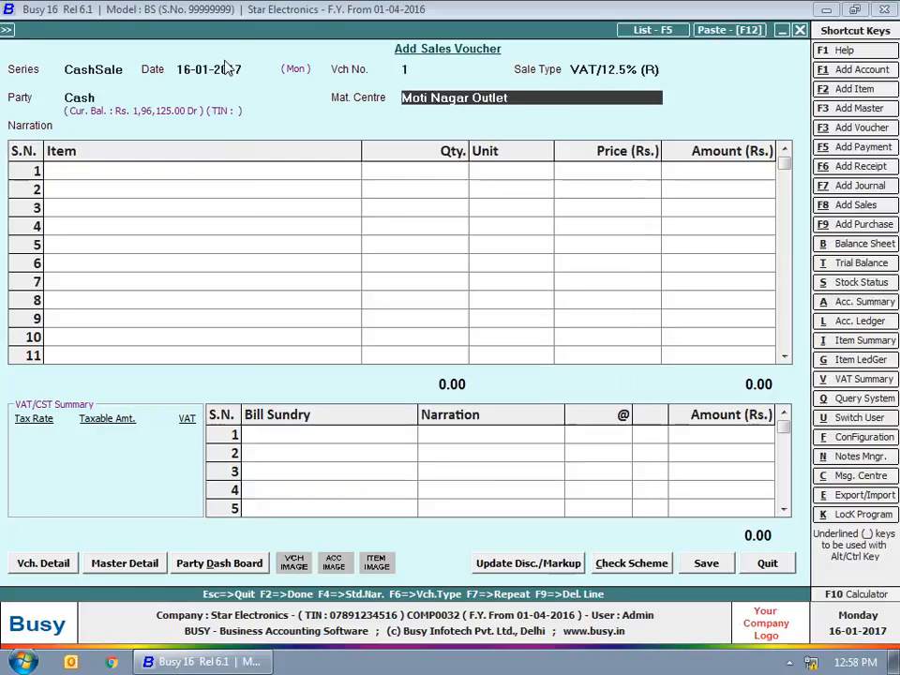
pyautogui.press('Return')
pyautogui.write('10000123456')
pyautogui.press('Return')
pyautogui.write('200')
pyautogui.press('Return')
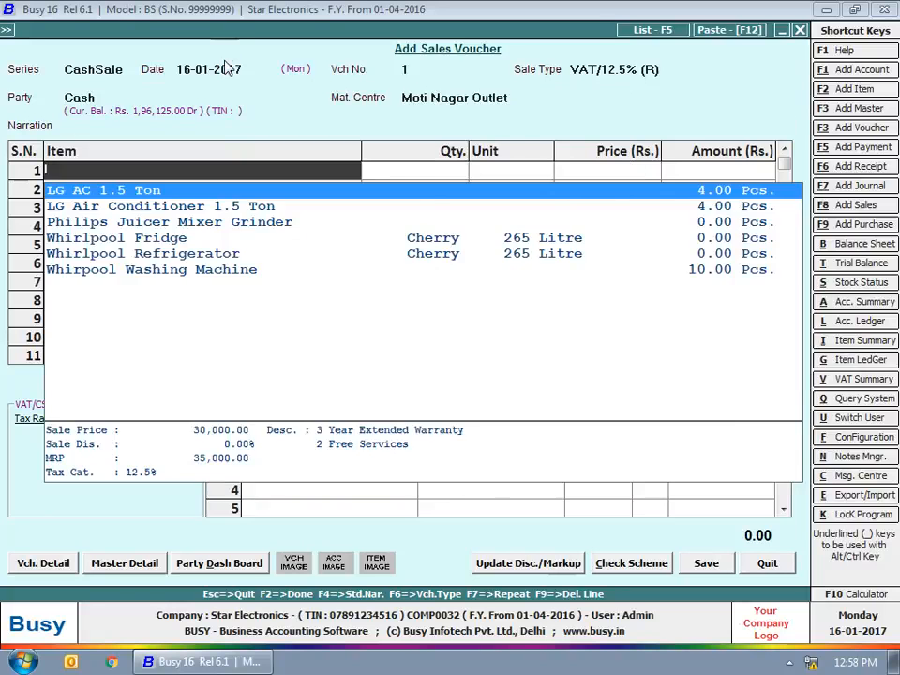
pyautogui.press('Return')
# Step: Bill one LG Air Conditioner 1.5 Ton at 10% discount, add VAT as a sundry, and save
pyautogui.press('Return')
pyautogui.press('Return')
pyautogui.press('Return')
pyautogui.press('Return')
pyautogui.press('Return')
pyautogui.write('window')
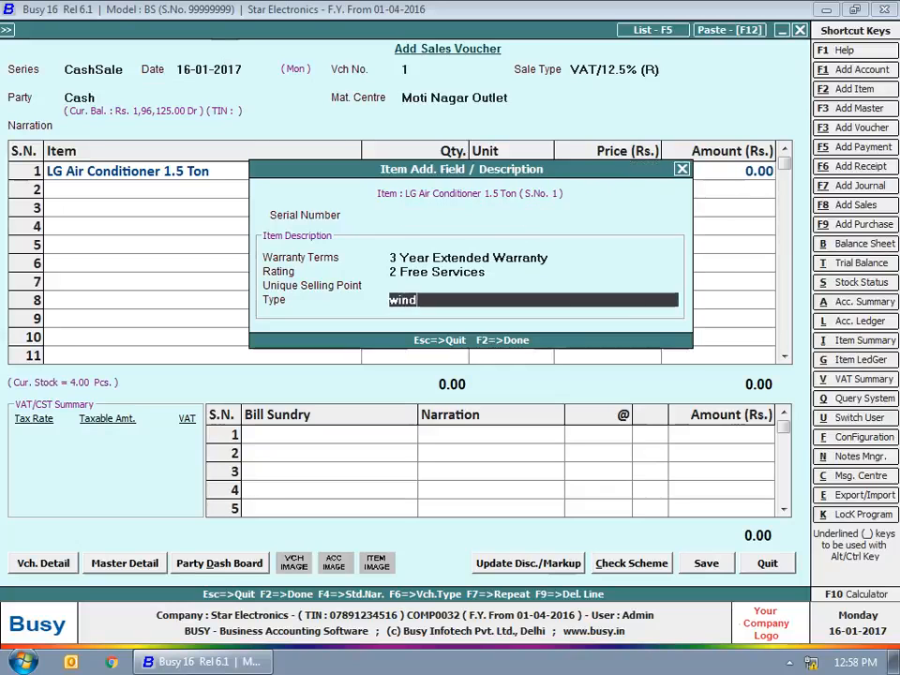
pyautogui.press('Return')
pyautogui.write('1')
pyautogui.press('Return')
pyautogui.write('10')
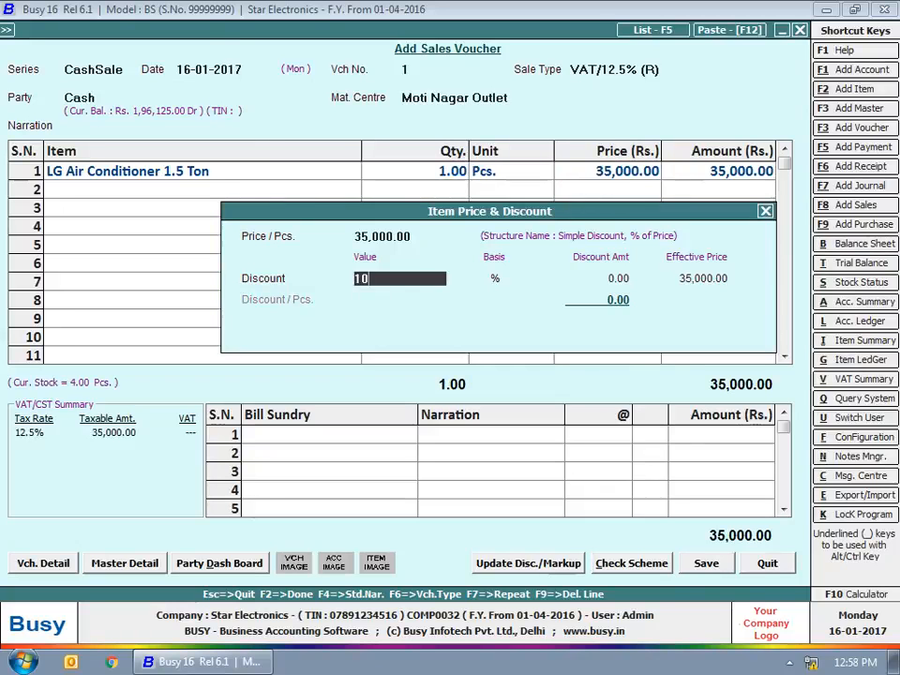
pyautogui.press('Return')
pyautogui.press('Return')
pyautogui.press('Return')
pyautogui.press('Return')
pyautogui.write('vat')
pyautogui.press('Return')
pyautogui.press('F2')
pyautogui.press('Return')
pyautogui.write('0')
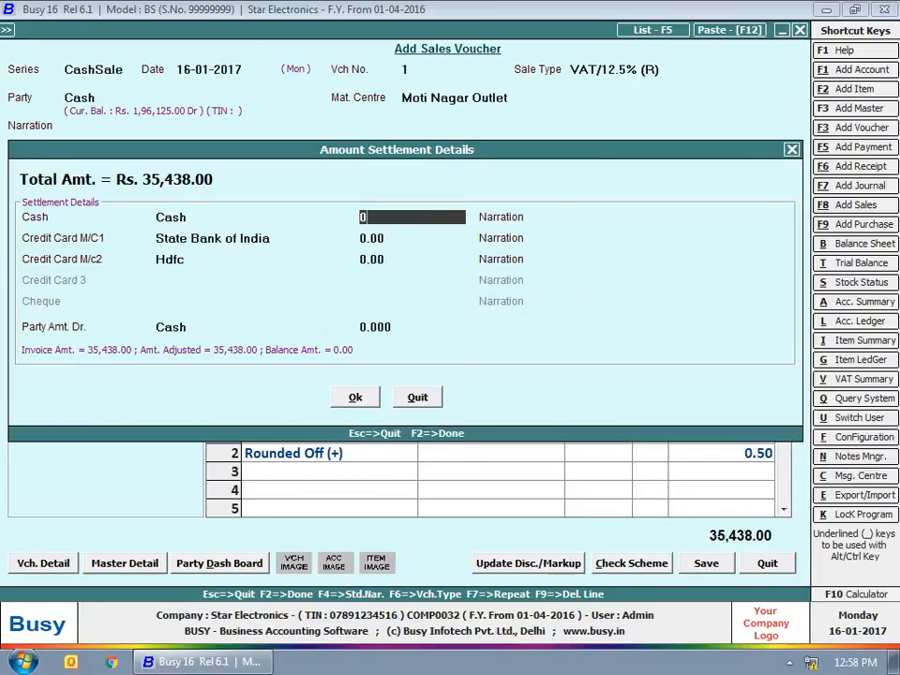
pyautogui.press('F2')
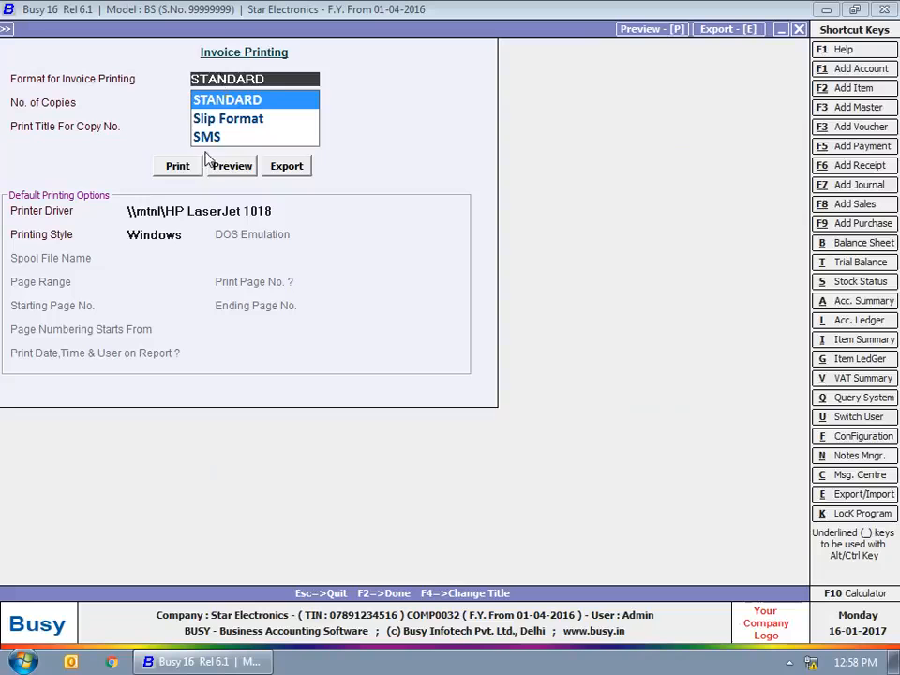
# Step: Preview the air conditioner sale's retail invoice in the STANDARD format, then close the preview
pyautogui.click(160, 183)
pyautogui.click(116, 153)
pyautogui.click(250, 120)
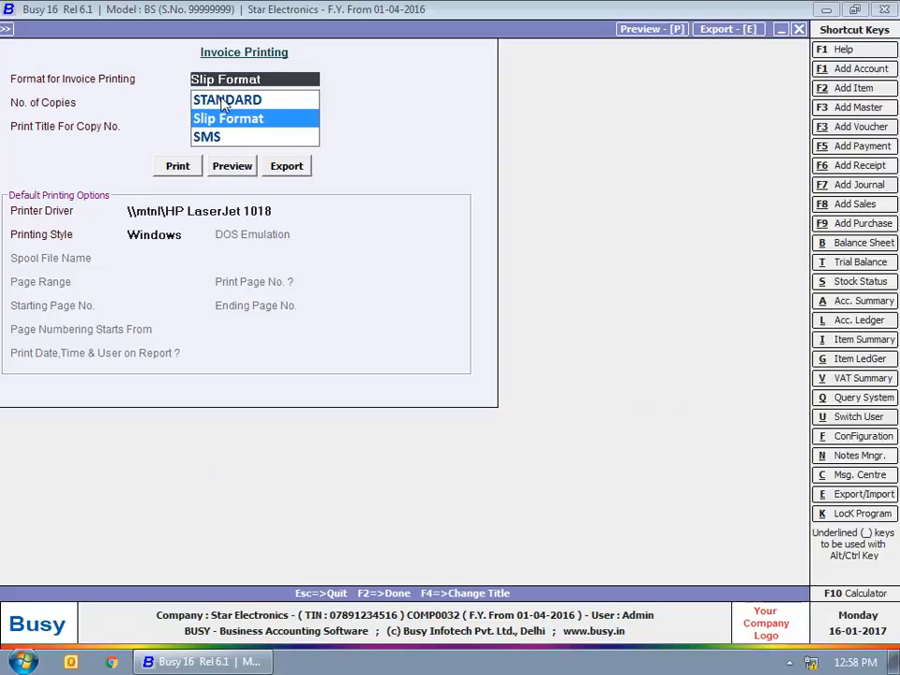
pyautogui.click(223, 101)
pyautogui.click(232, 166)
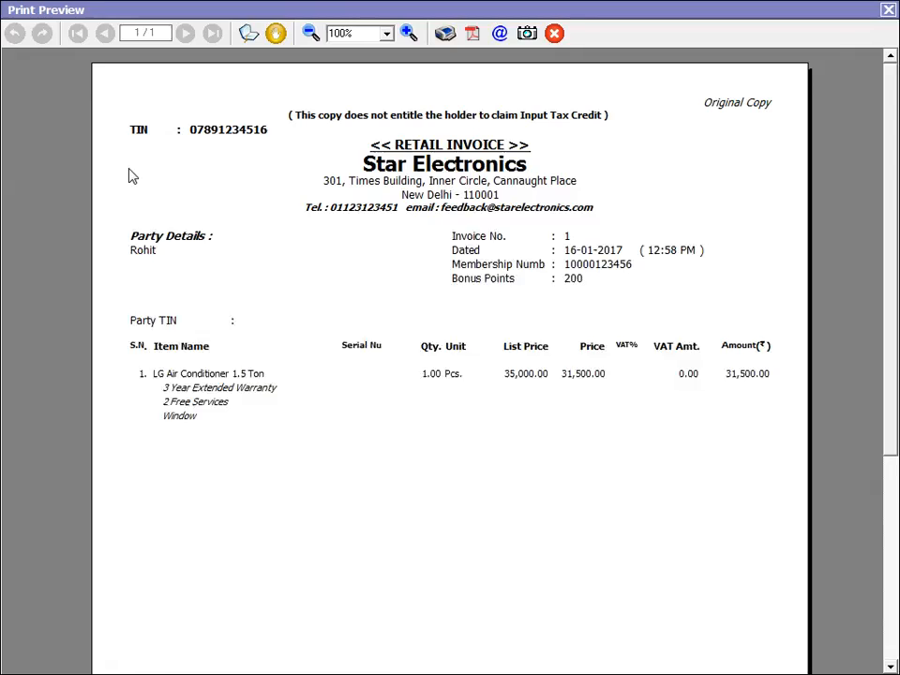
pyautogui.press('Escape')
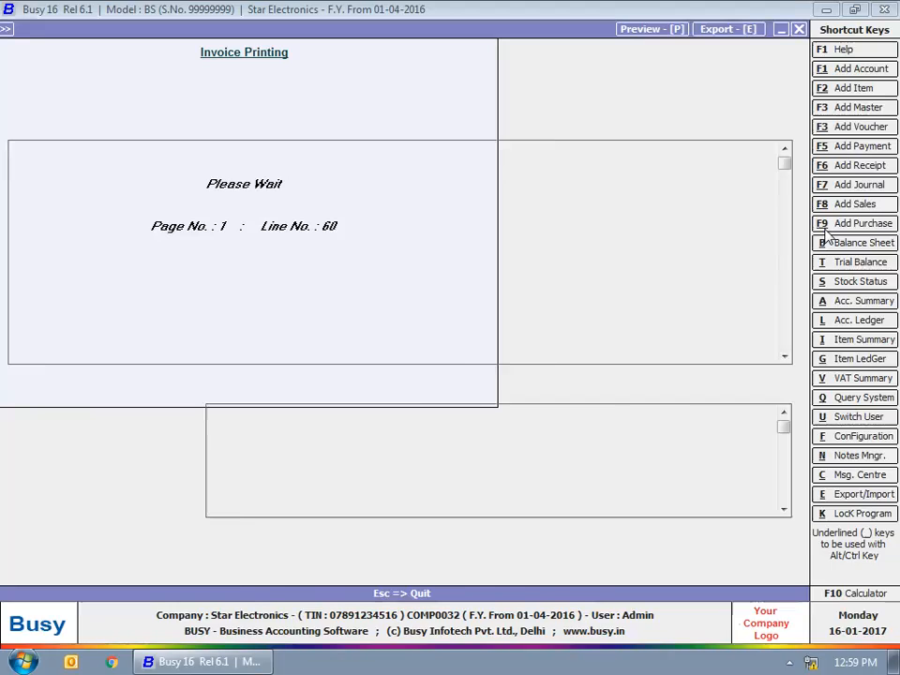
# Step: Decline the remaining print prompts, then set up Sales Invoice document printing by voucher number for all parties
pyautogui.press('n')
pyautogui.press('n')
pyautogui.press('n')
pyautogui.press('Escape')
pyautogui.press('Escape')
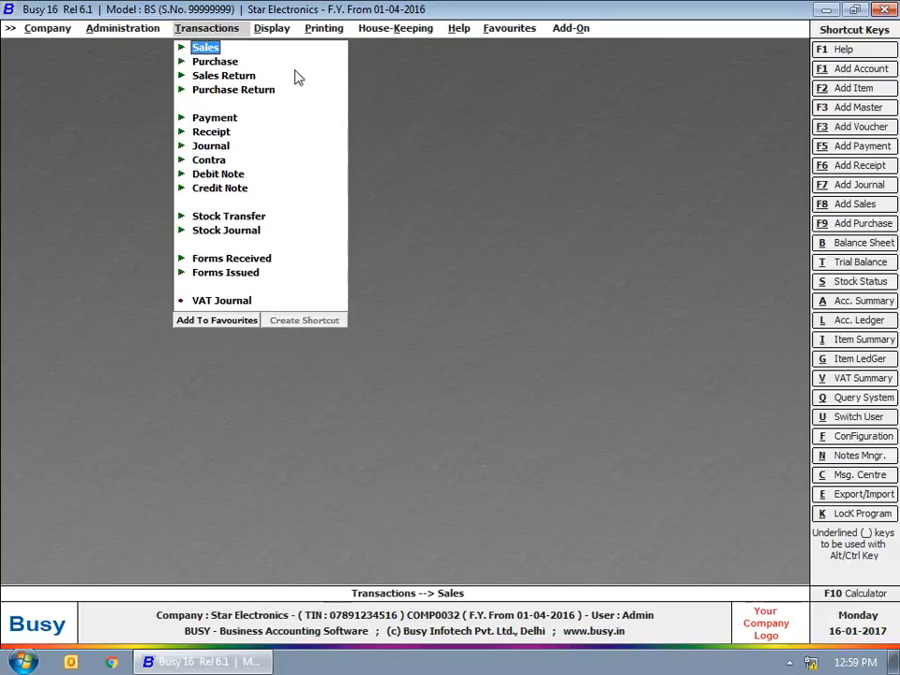
pyautogui.click(325, 28)
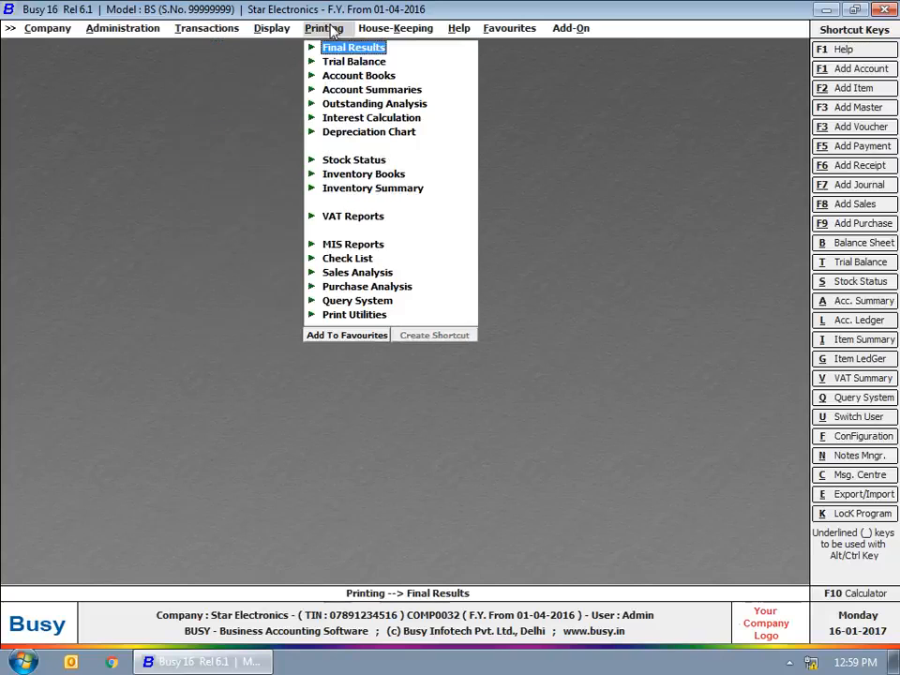
pyautogui.click(352, 315)
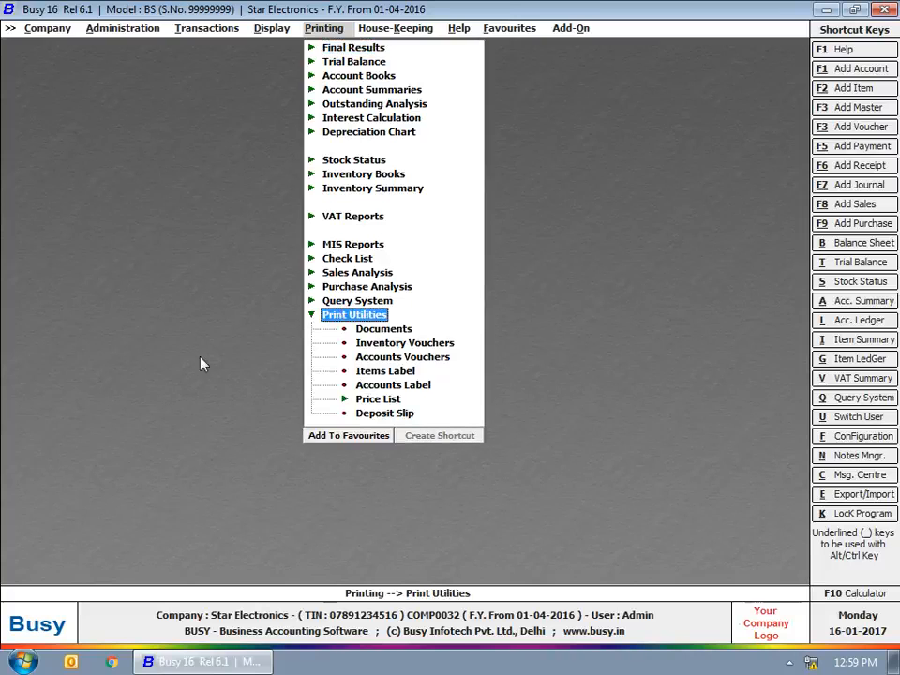
pyautogui.click(395, 336)
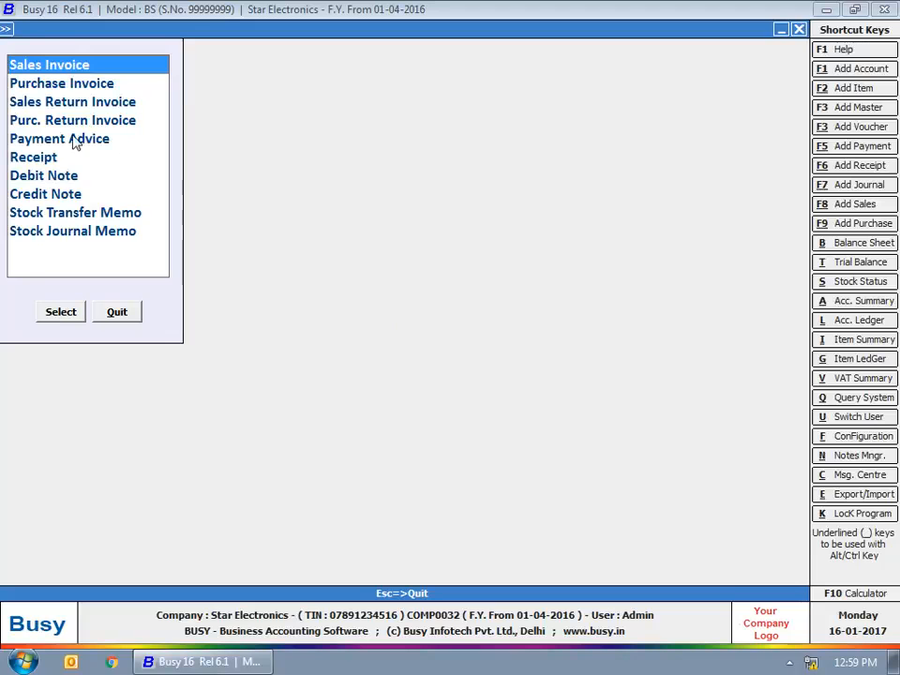
pyautogui.click(68, 313)
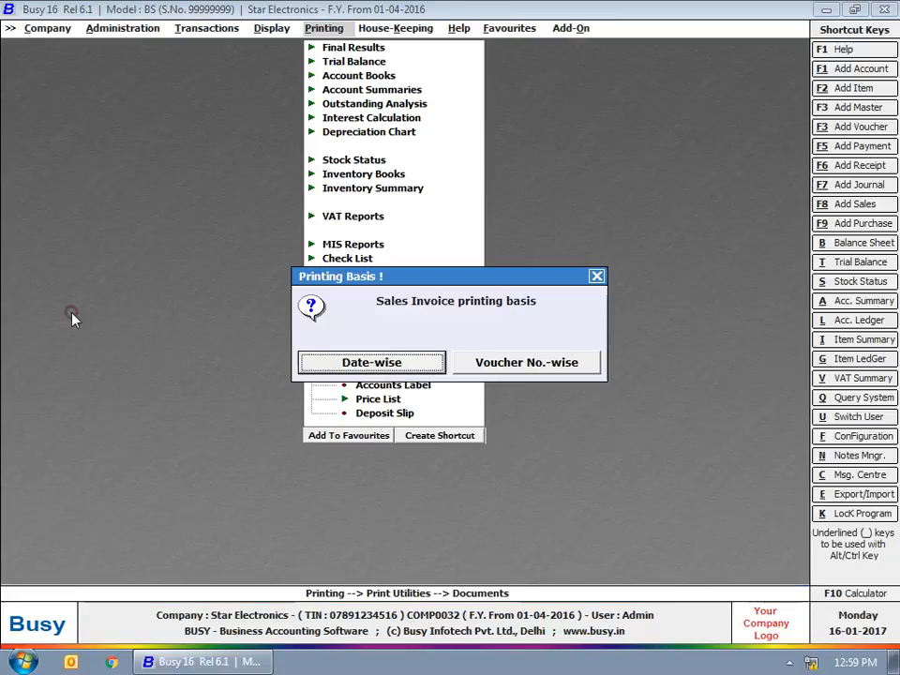
pyautogui.click(490, 366)
pyautogui.click(354, 358)
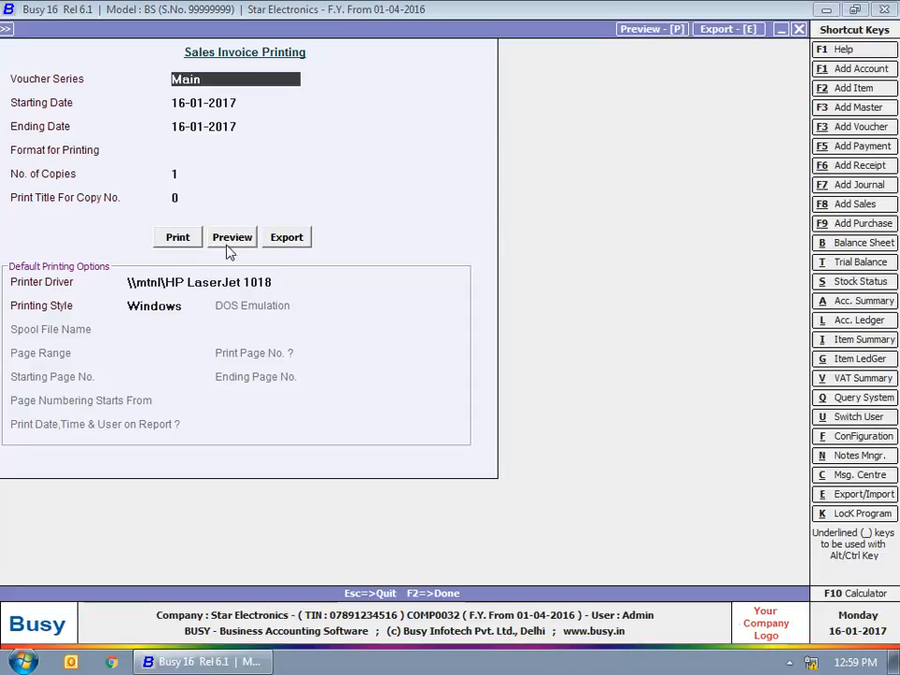
pyautogui.press('Return')
pyautogui.press('Return')
pyautogui.press('Return')
# Step: Preview the sales invoice in Slip Format, then close the preview and print settings
pyautogui.press('Down')
pyautogui.press('Return')
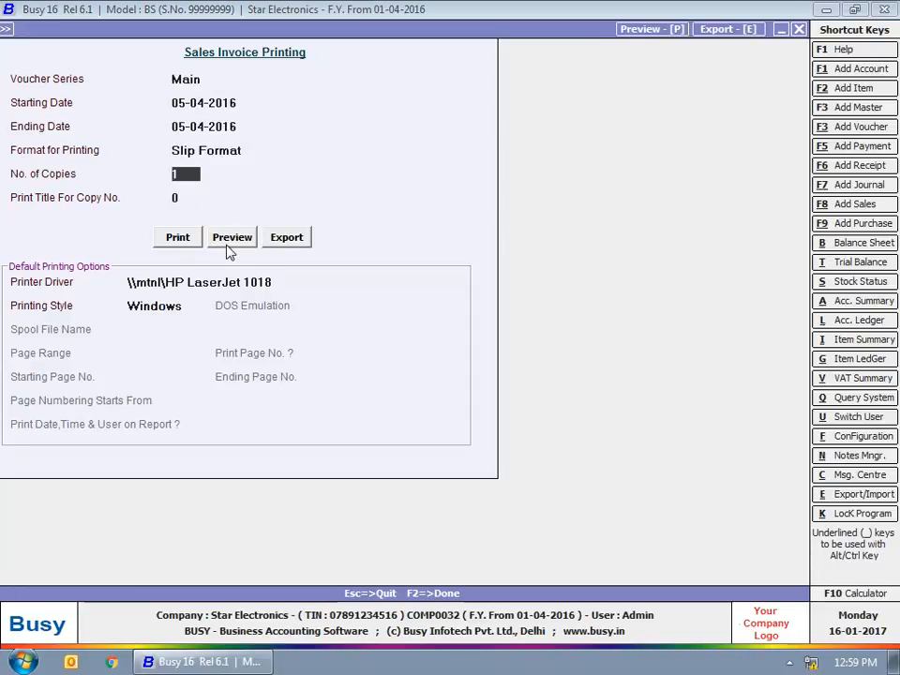
pyautogui.press('Up')
pyautogui.press('Return')
pyautogui.press('Return')
pyautogui.press('Return')
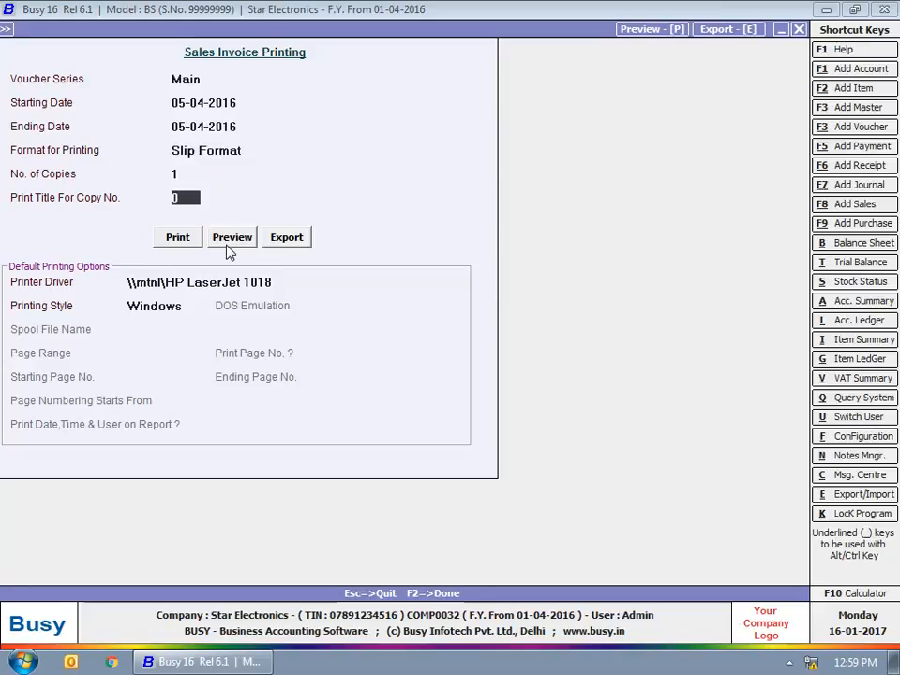
pyautogui.click(228, 242)
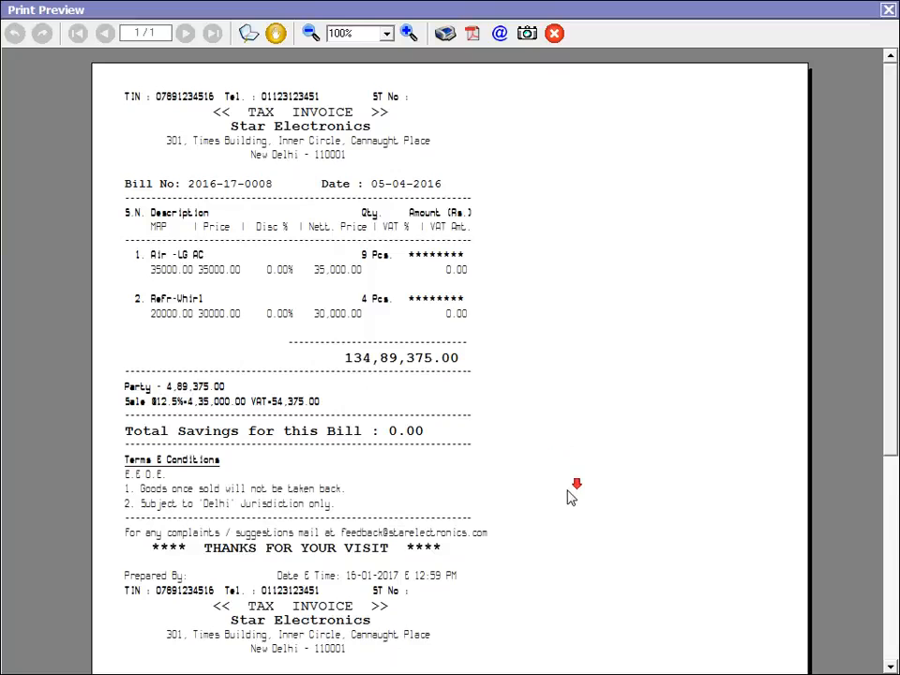
pyautogui.moveTo(893, 418); pyautogui.dragTo(885, 203)
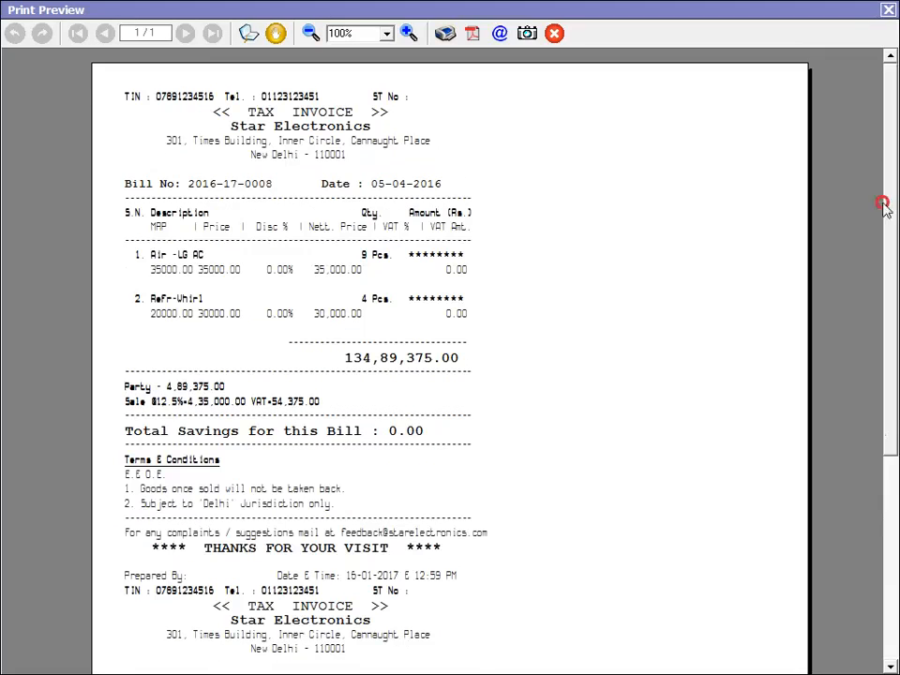
pyautogui.click(884, 10)
pyautogui.click(799, 29)
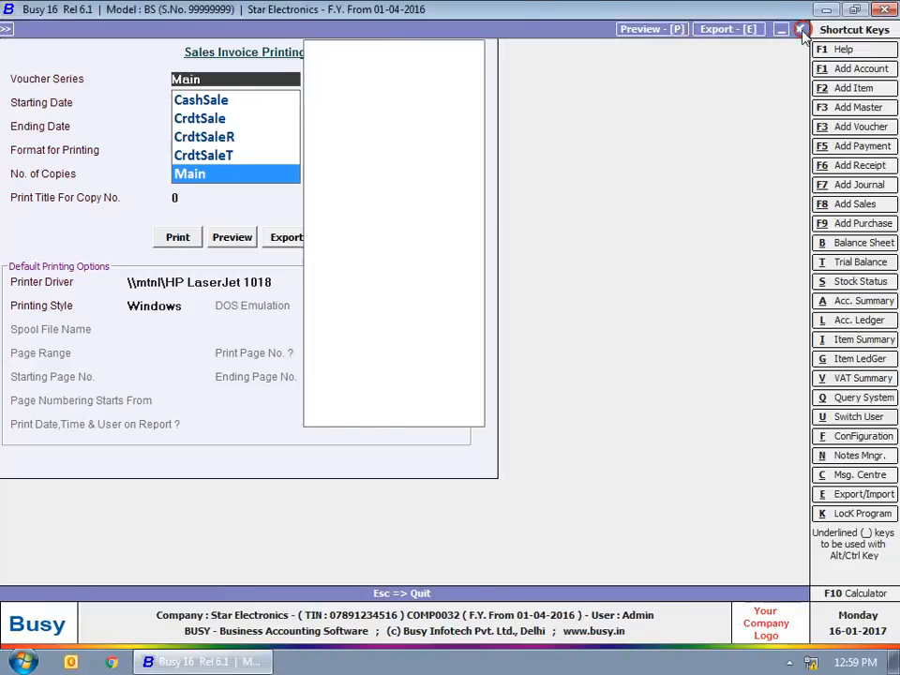
pyautogui.click(631, 279)
pyautogui.click(598, 278)
# Step: Preview a date-wise STANDARD Payment Advice for all parties, then close it
pyautogui.click(394, 328)
pyautogui.click(49, 141)
pyautogui.click(61, 311)
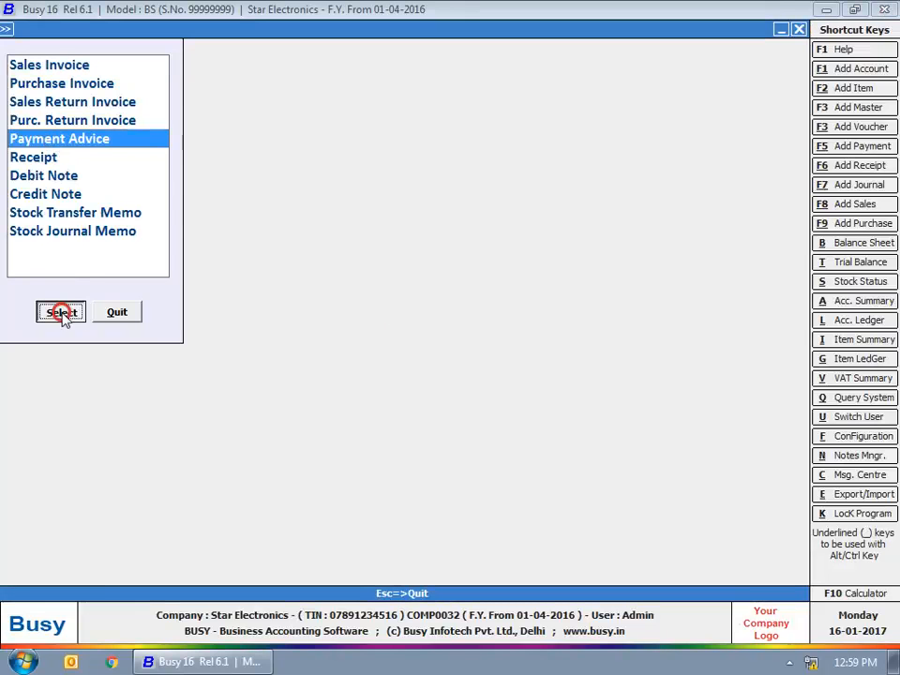
pyautogui.click(385, 366)
pyautogui.click(347, 357)
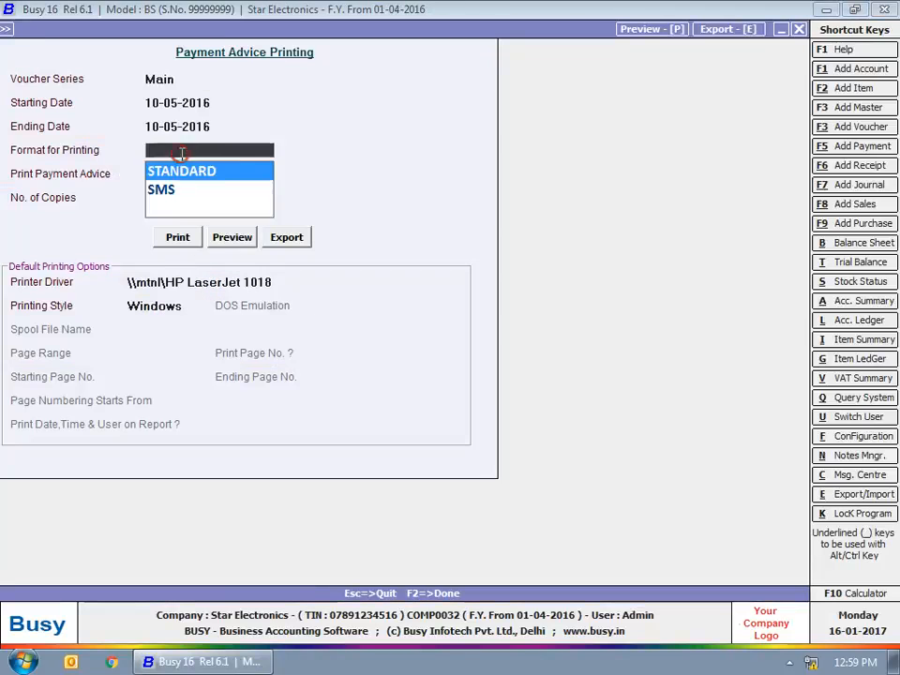
pyautogui.click(186, 171)
pyautogui.click(214, 237)
pyautogui.moveTo(888, 313); pyautogui.dragTo(898, 151)
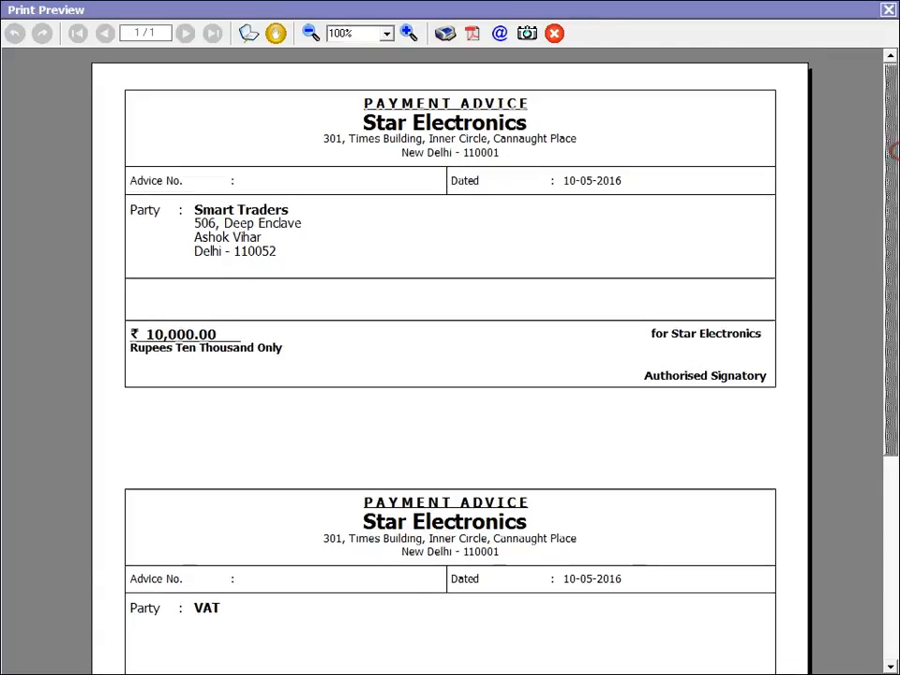
pyautogui.click(888, 11)
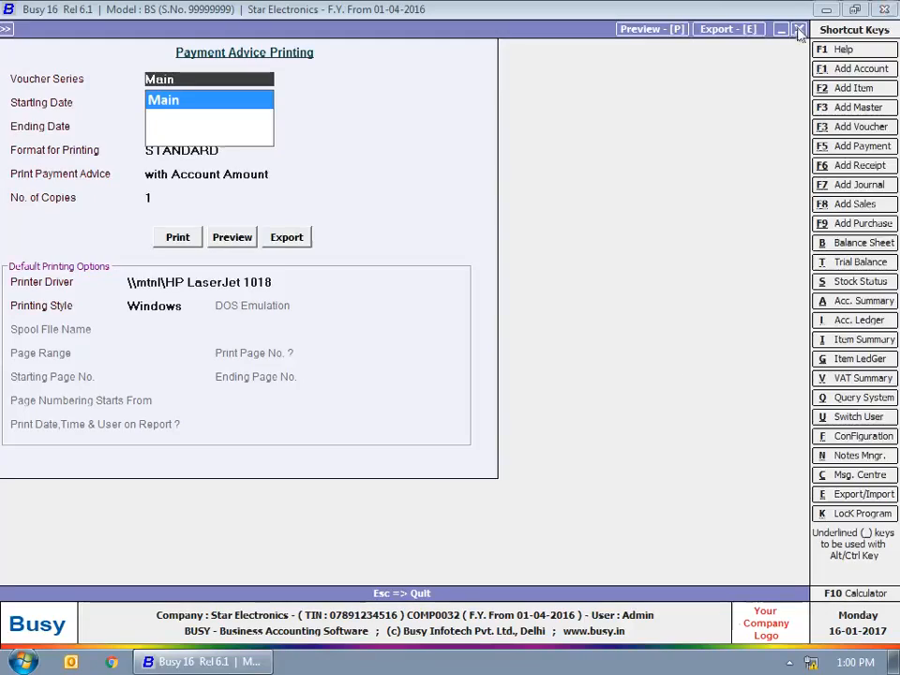
pyautogui.click(800, 32)
pyautogui.click(631, 279)
pyautogui.click(598, 278)
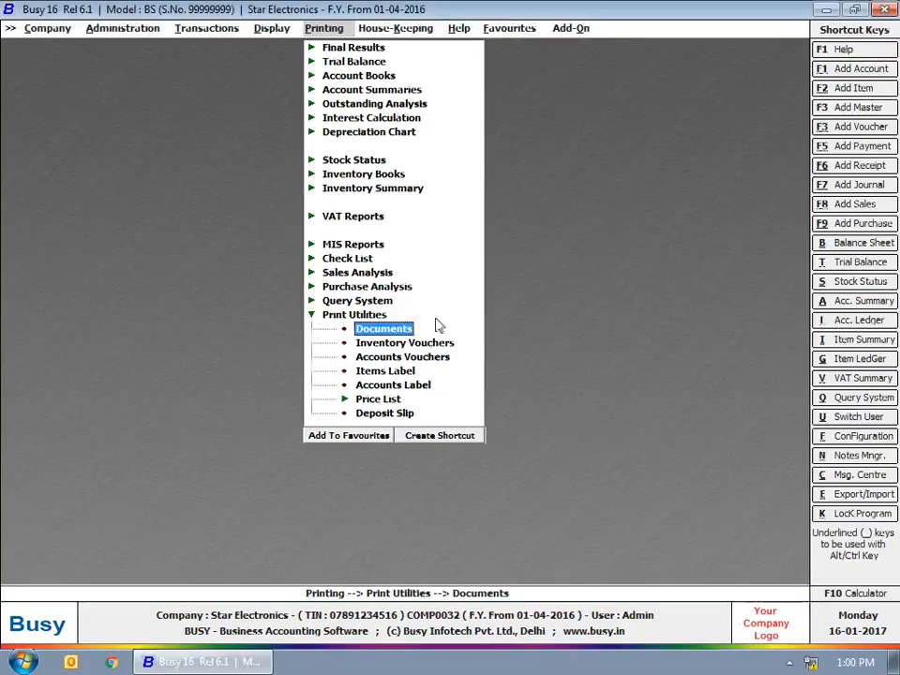
# Step: Preview the date-wise Purchase voucher for 20 LG Air Conditioners from inventory voucher printing
pyautogui.click(392, 357)
pyautogui.click(44, 83)
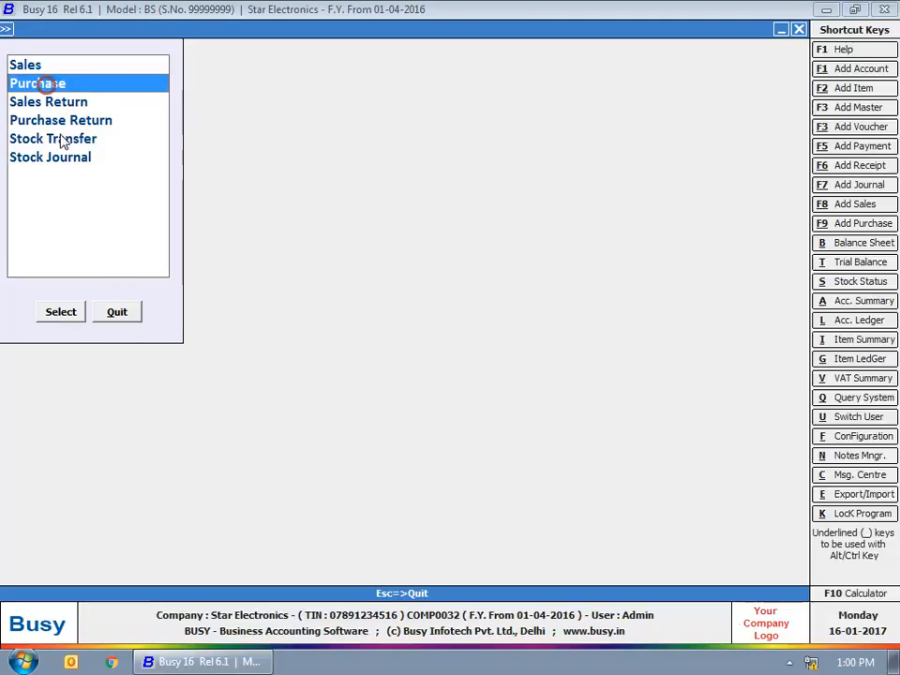
pyautogui.click(75, 317)
pyautogui.click(380, 365)
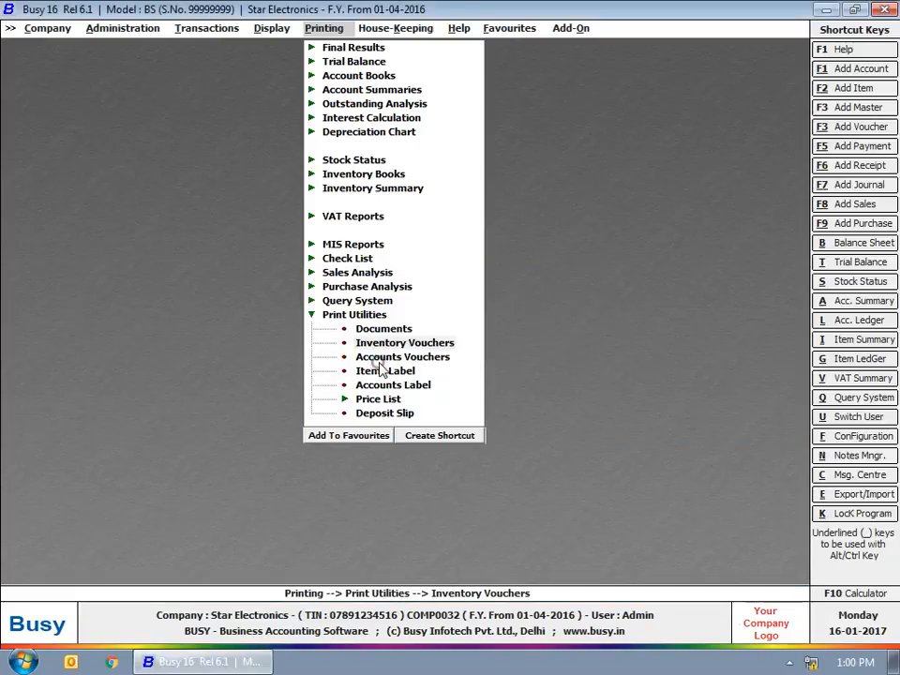
pyautogui.click(212, 190)
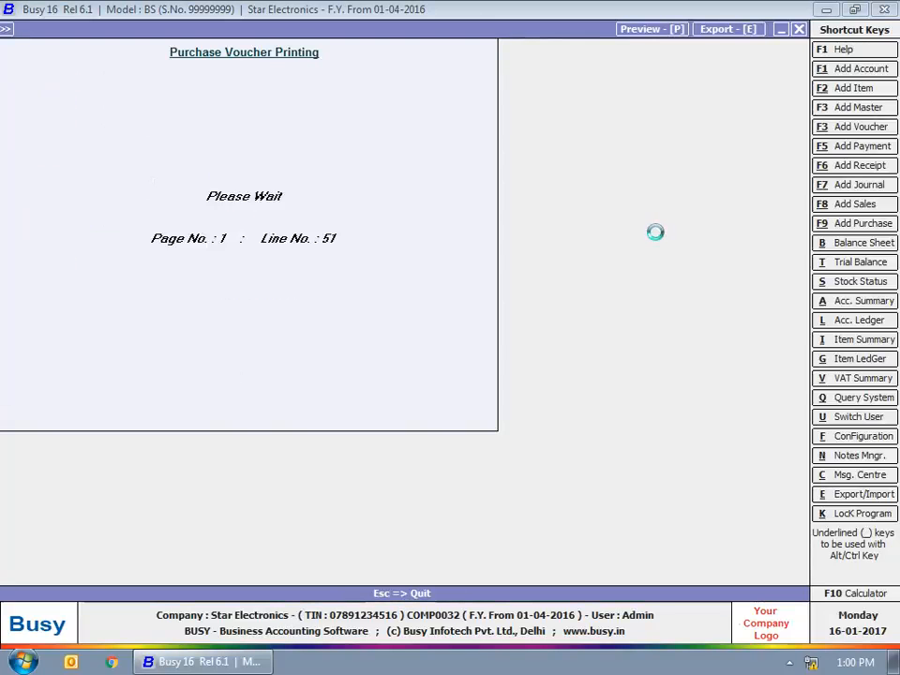
# Step: Close the purchase voucher preview, then open and quit the Accounts Vouchers type list
pyautogui.moveTo(890, 432); pyautogui.dragTo(894, 266)
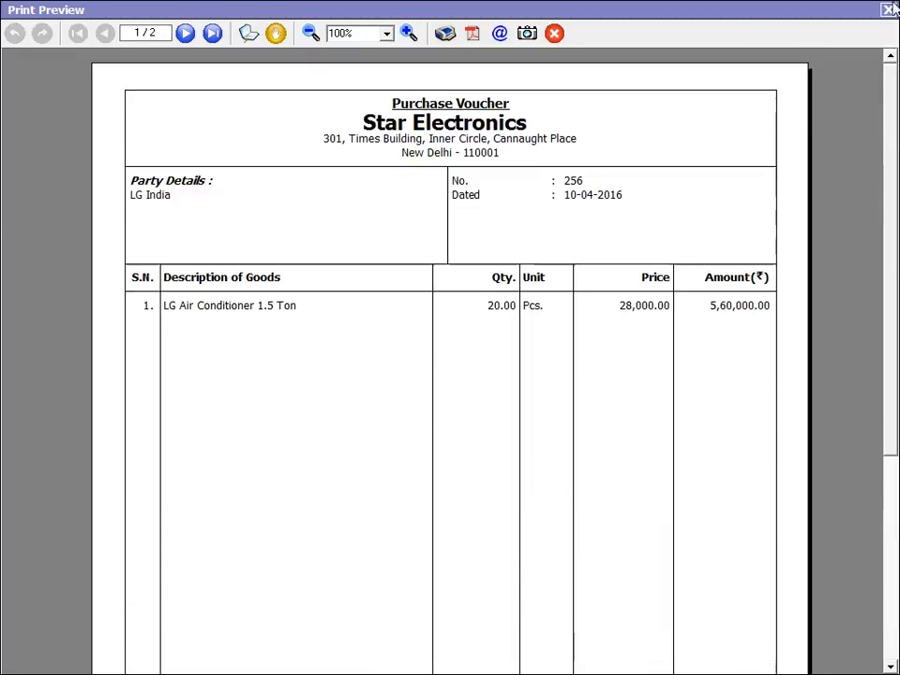
pyautogui.click(888, 9)
pyautogui.click(800, 28)
pyautogui.click(595, 276)
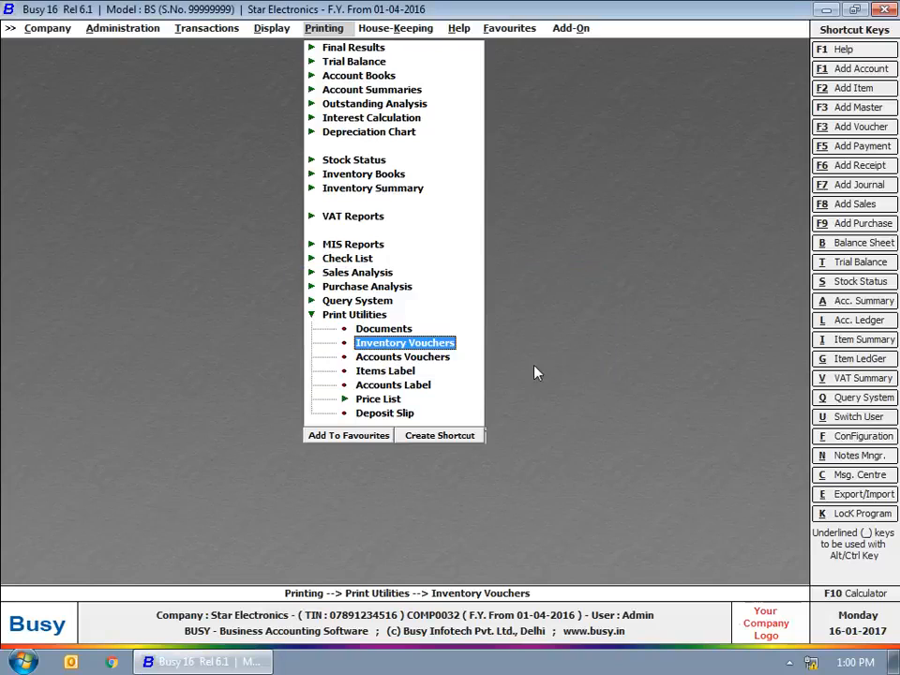
pyautogui.click(417, 359)
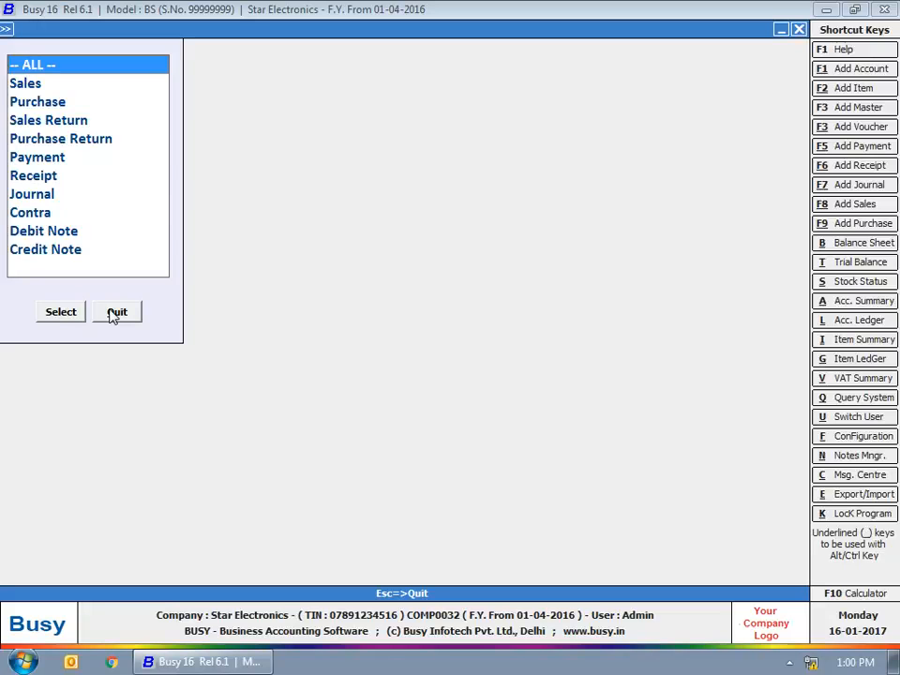
pyautogui.click(115, 312)
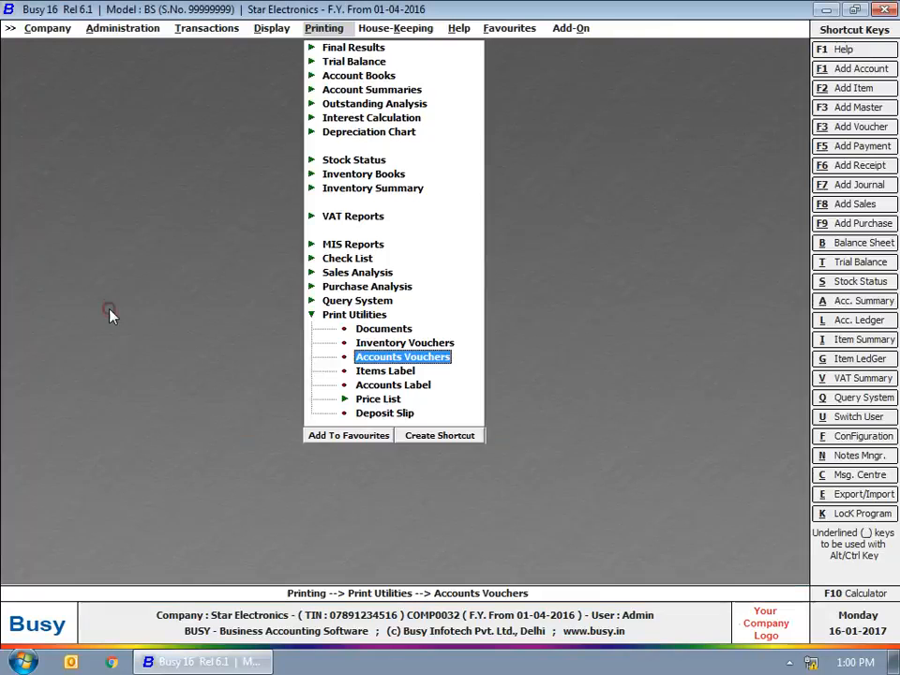
# Step: Preview Item Format labels for all items except the Whirlpool Washing Machine, then close them
pyautogui.click(380, 371)
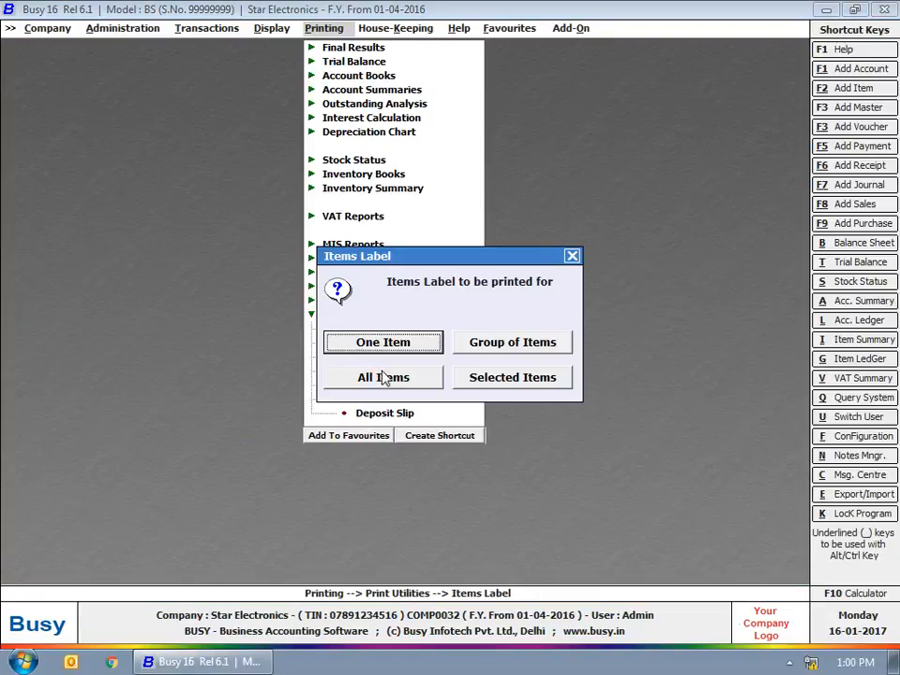
pyautogui.click(460, 377)
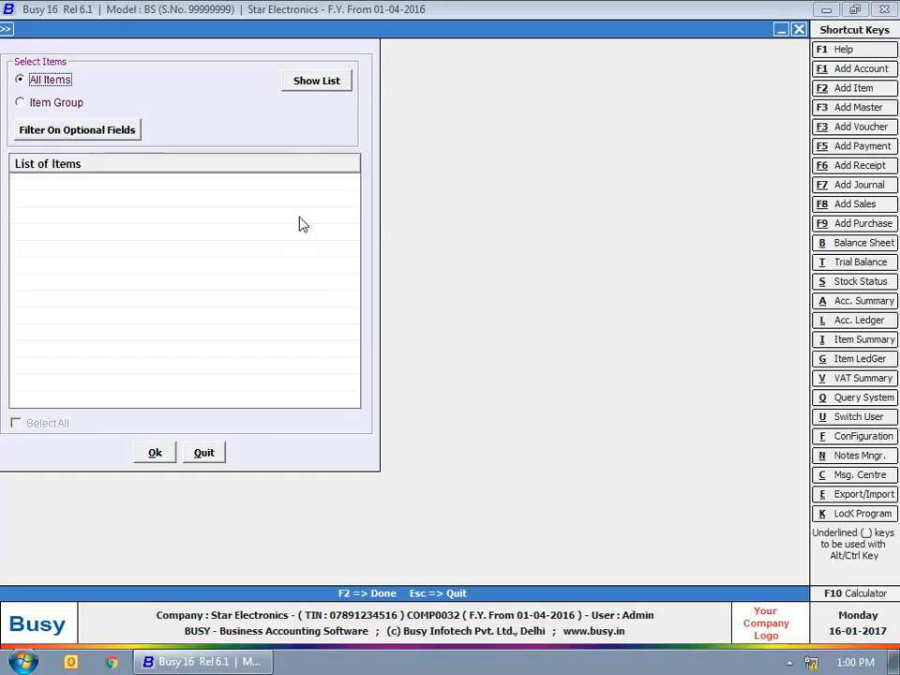
pyautogui.click(327, 79)
pyautogui.click(42, 422)
pyautogui.click(19, 248)
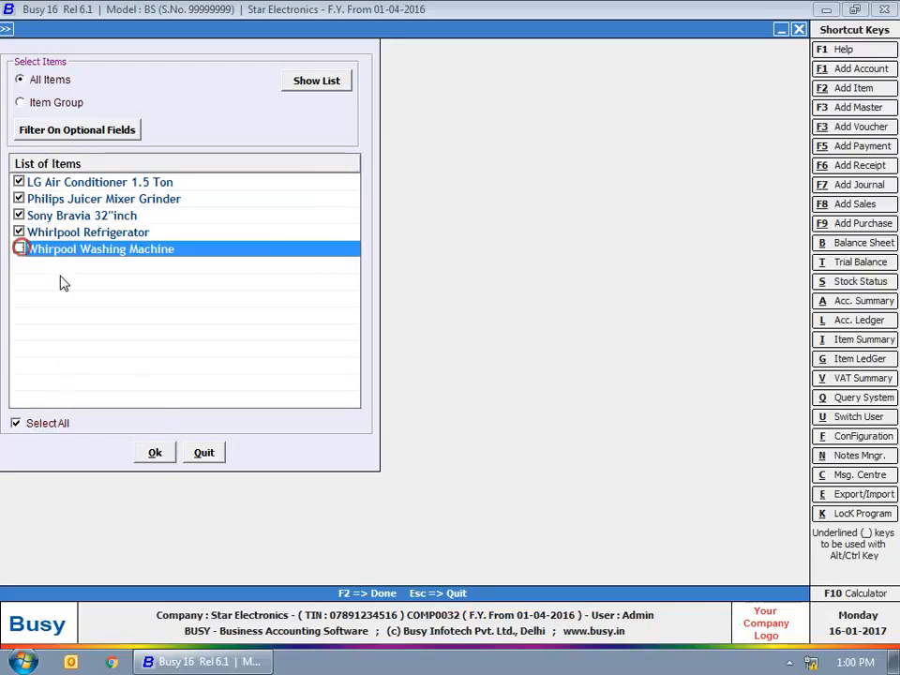
pyautogui.click(157, 450)
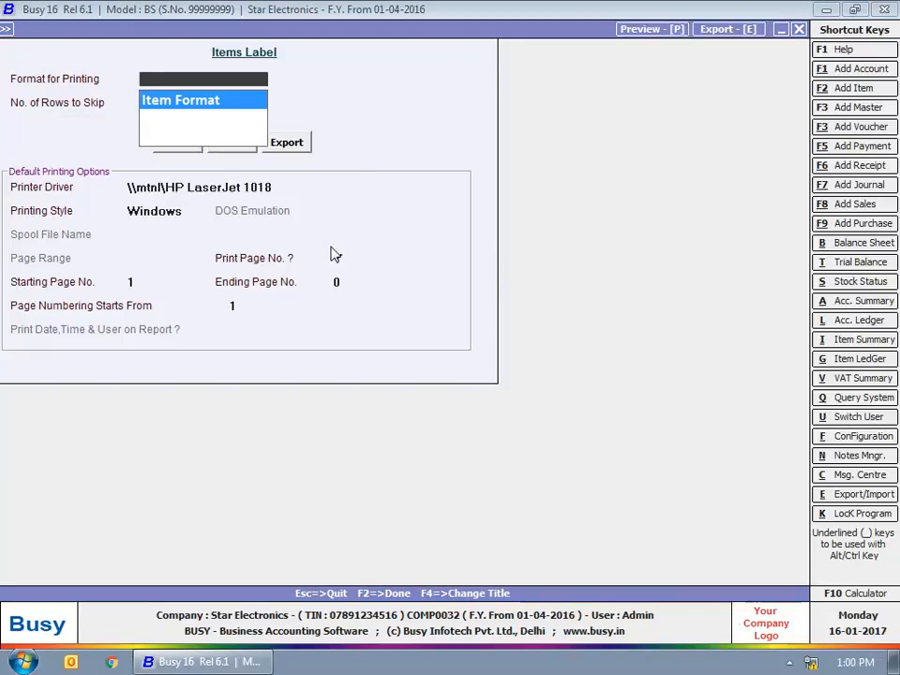
pyautogui.press('Return')
pyautogui.click(221, 151)
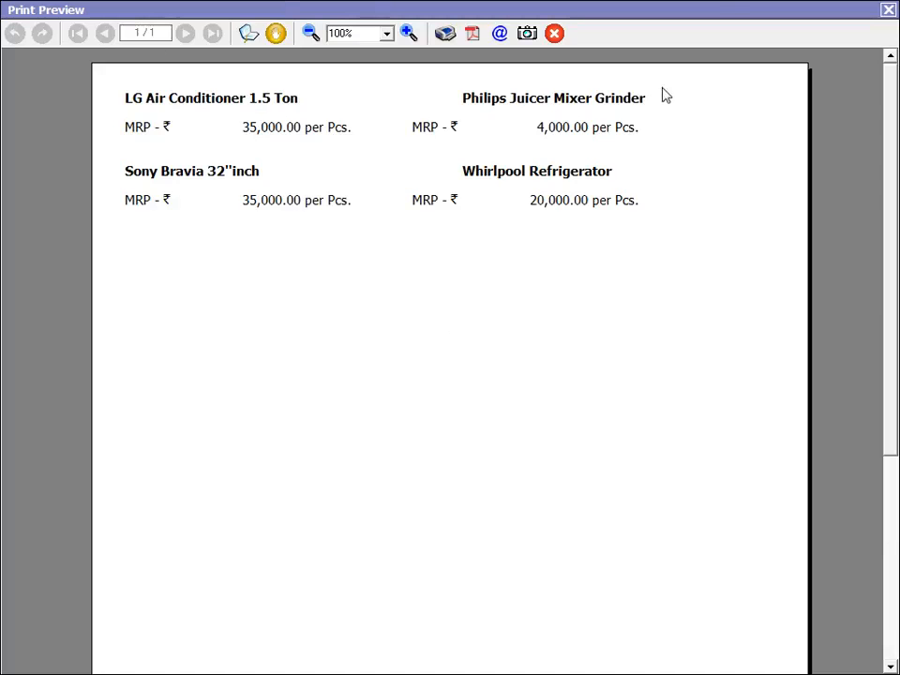
pyautogui.click(892, 12)
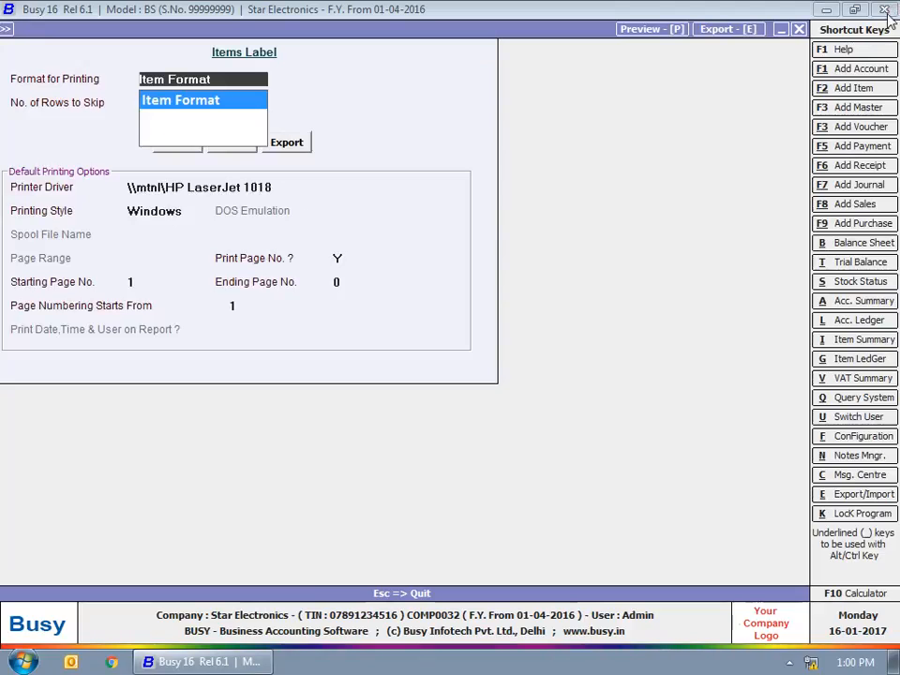
pyautogui.click(797, 28)
pyautogui.click(571, 256)
# Step: Preview address labels for the Sundry Creditors account group with default format, then close everything
pyautogui.click(418, 384)
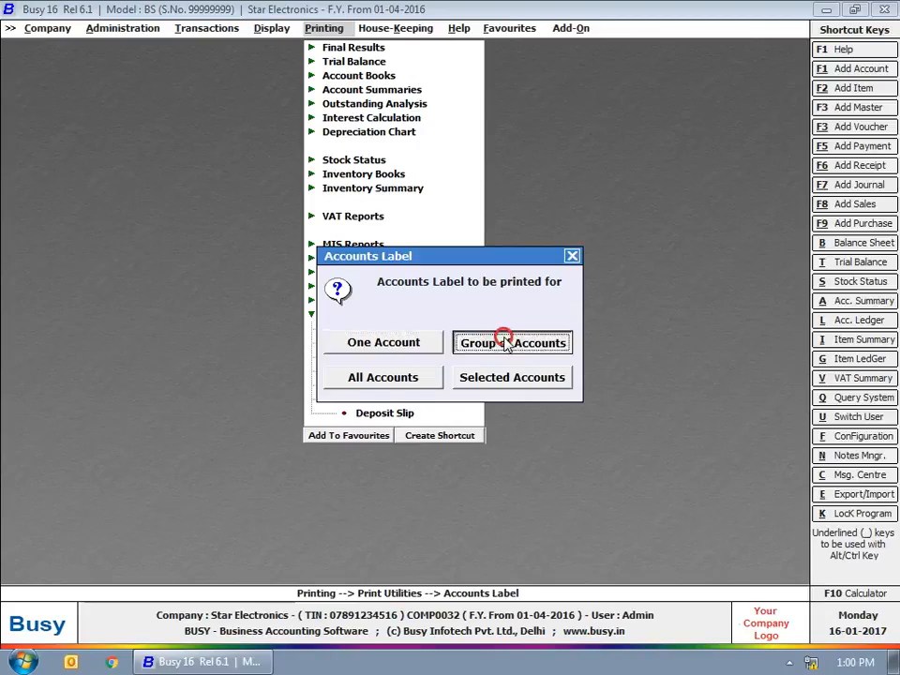
pyautogui.click(507, 344)
pyautogui.write('s')
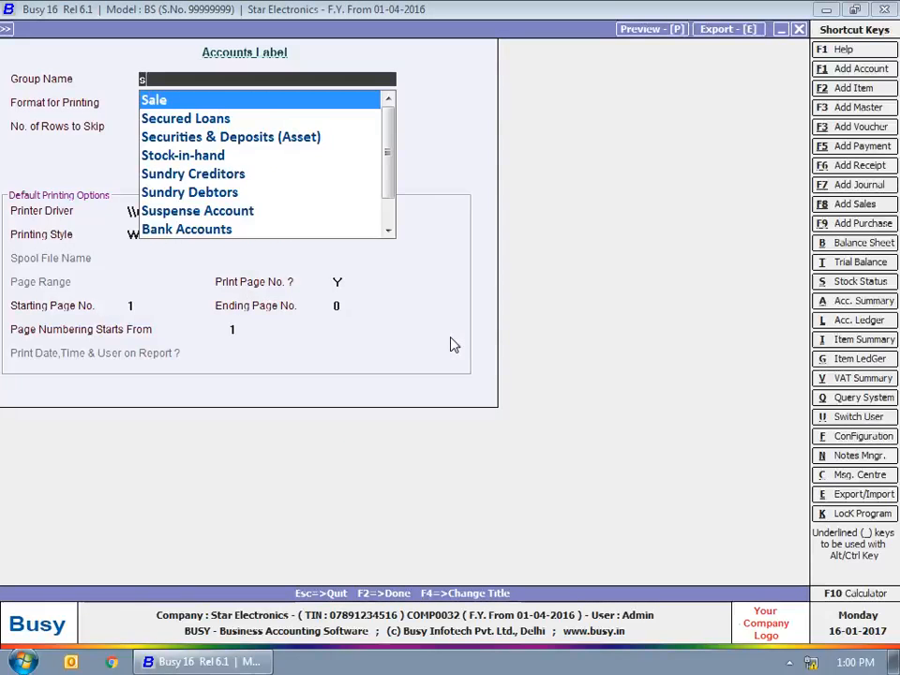
pyautogui.write('u')
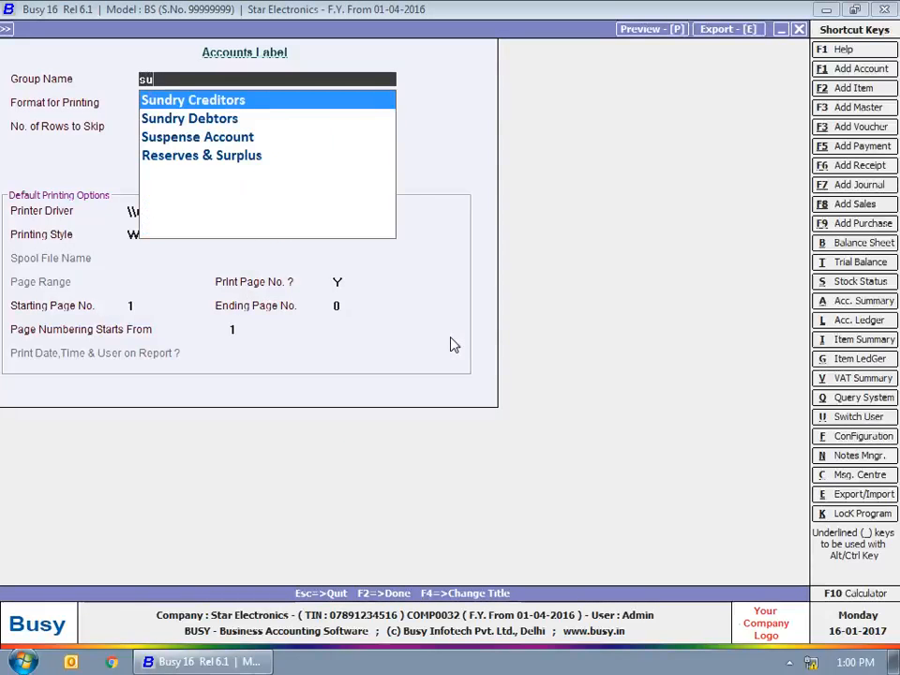
pyautogui.press('Return')
pyautogui.press('Return')
pyautogui.press('Return')
pyautogui.press('Right')
pyautogui.press('Return')
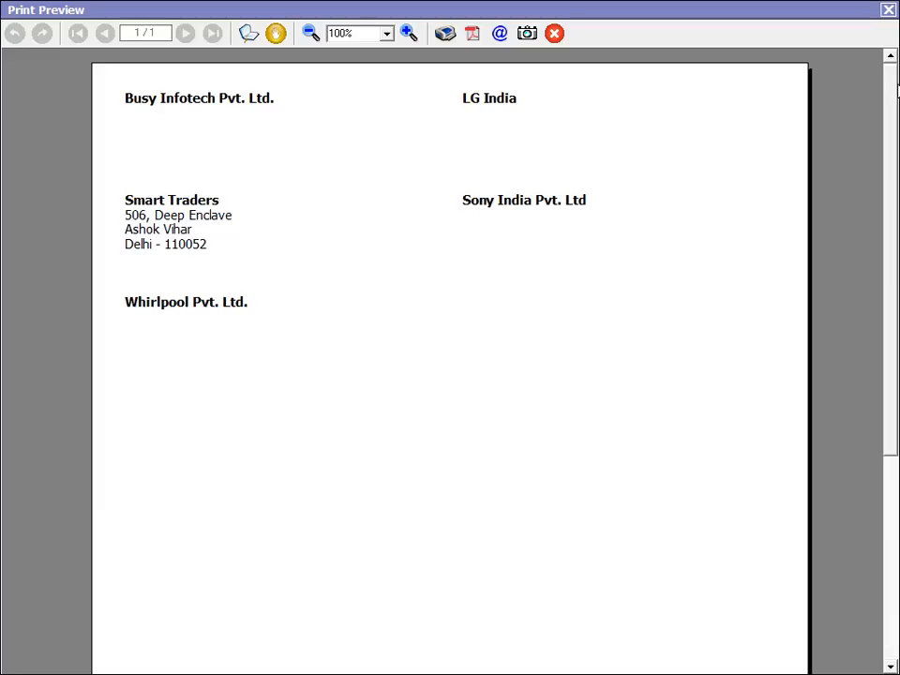
pyautogui.click(888, 10)
pyautogui.press('Escape')
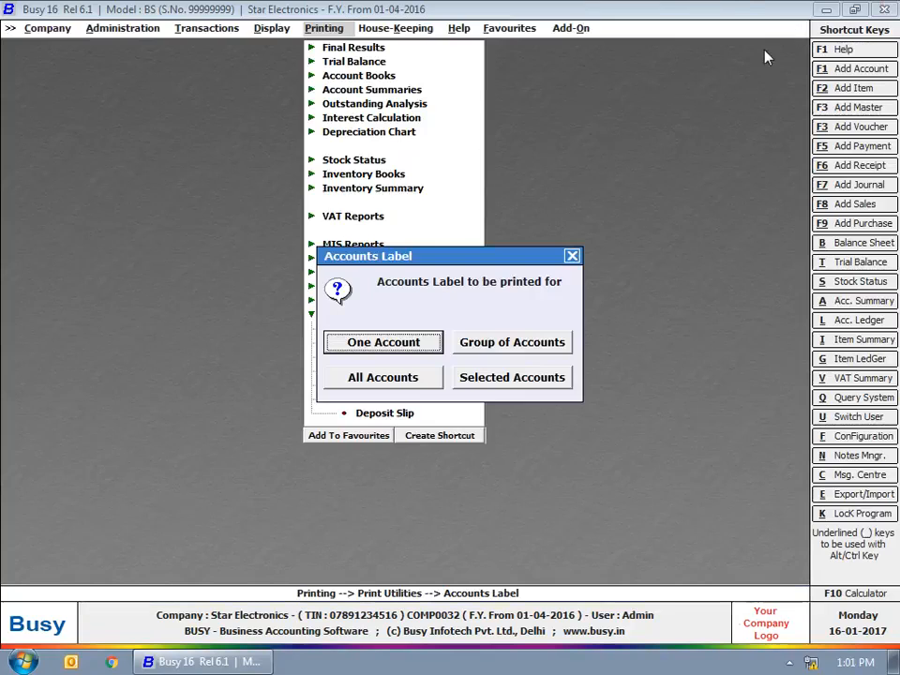
pyautogui.click(572, 255)
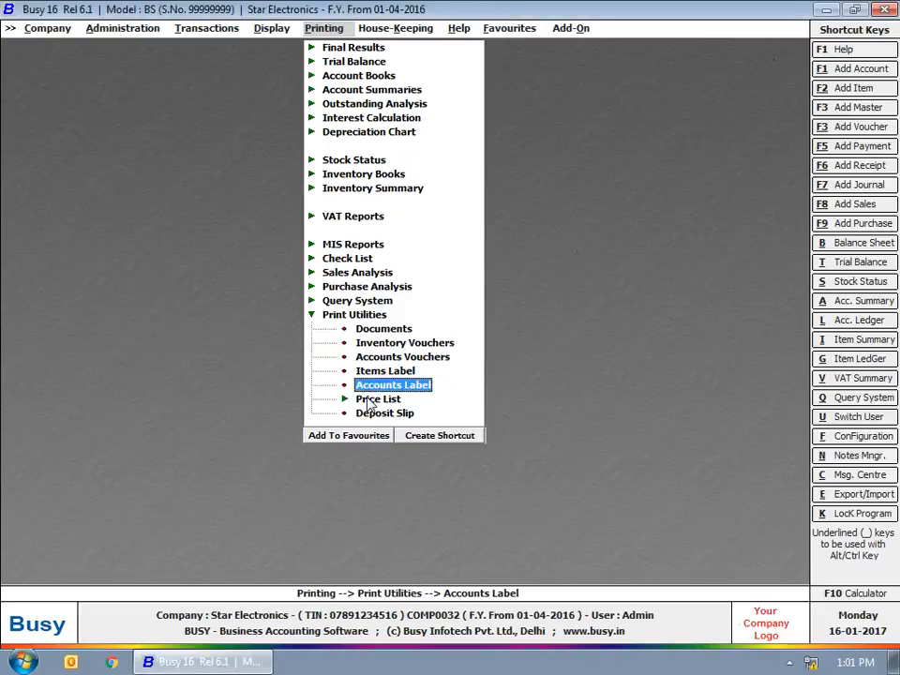
# Step: Preview the alphabetical price list of all five items at sale price, then close it
pyautogui.click(371, 399)
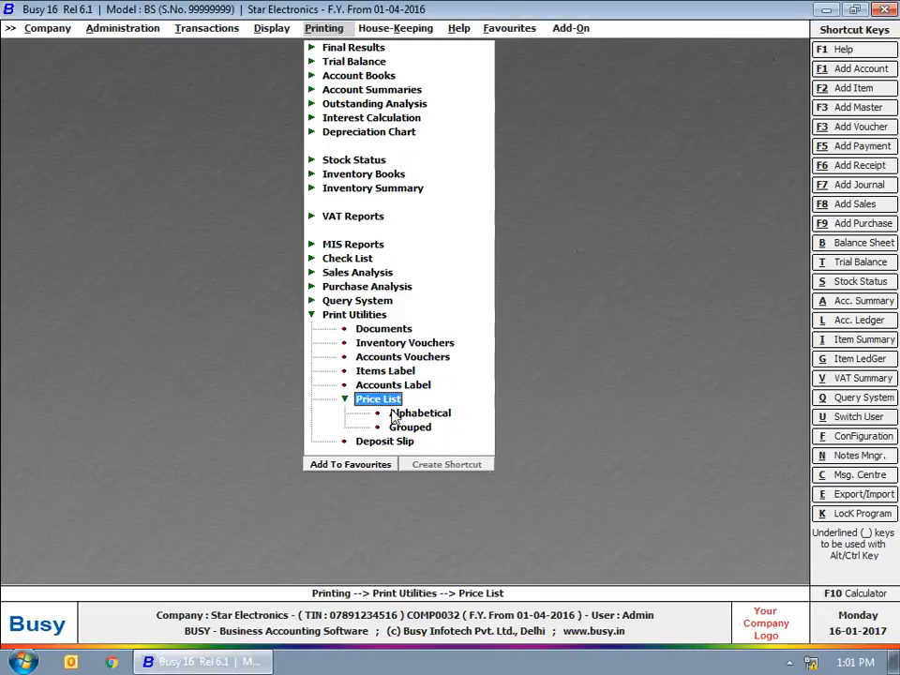
pyautogui.click(391, 413)
pyautogui.click(377, 366)
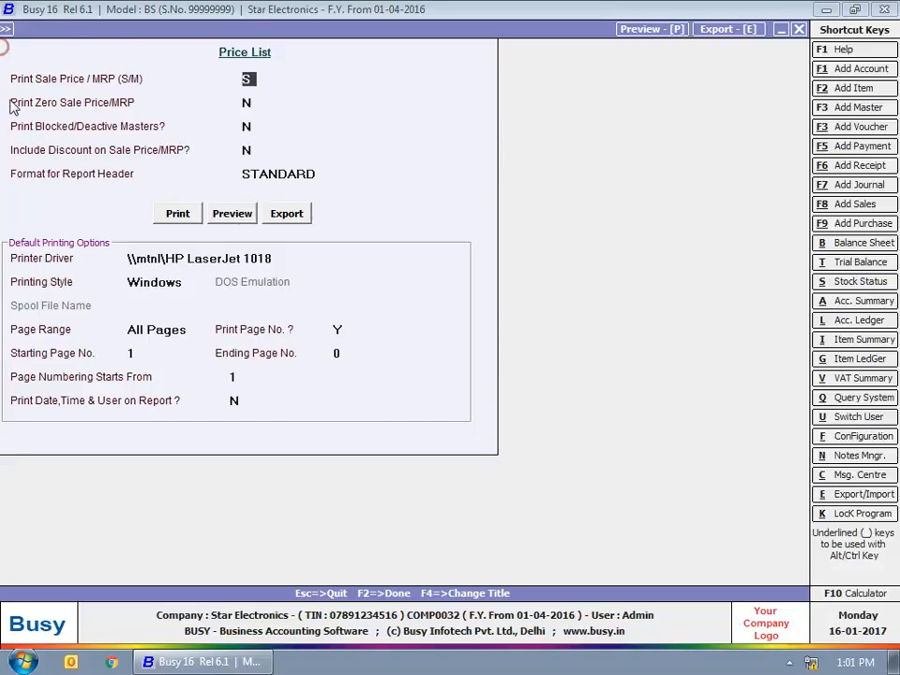
pyautogui.click(229, 213)
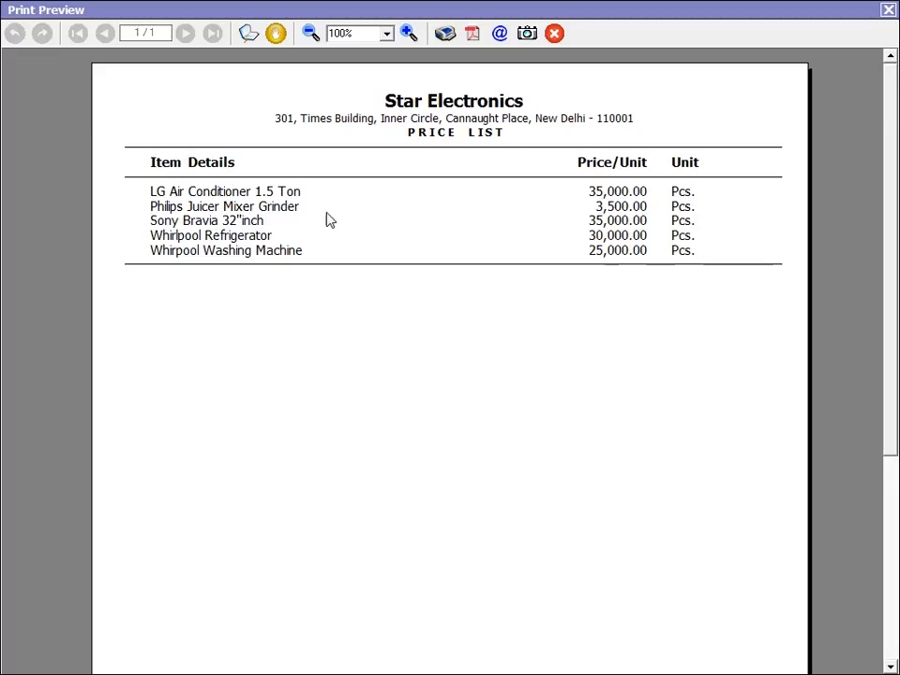
pyautogui.click(887, 11)
pyautogui.click(796, 28)
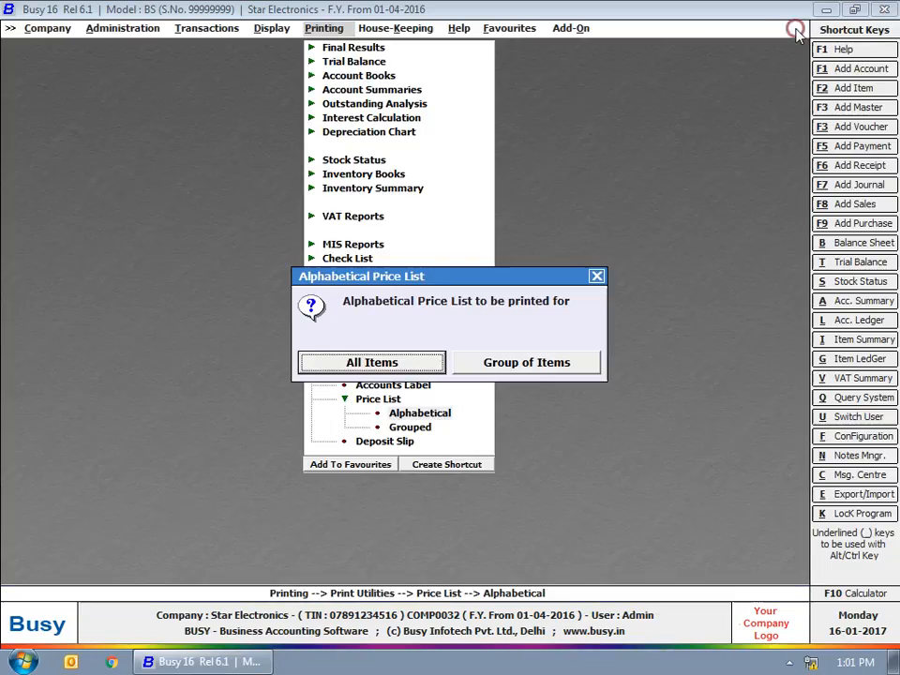
# Step: Close the price list options and start a voucher-wise deposit slip for all series and the default dates
pyautogui.click(597, 277)
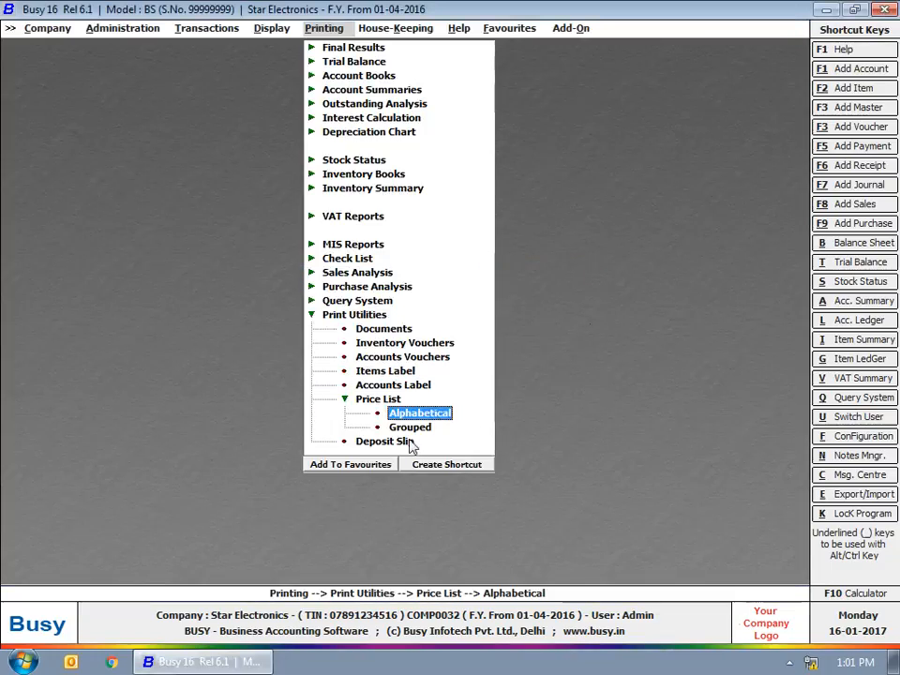
pyautogui.click(364, 401)
pyautogui.click(368, 411)
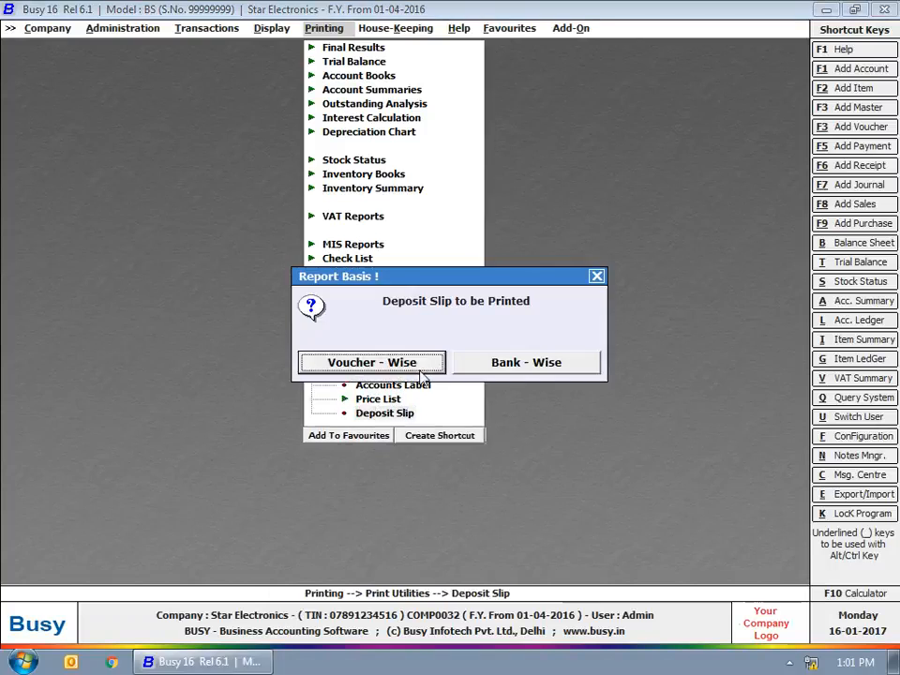
pyautogui.click(423, 369)
pyautogui.press('Return')
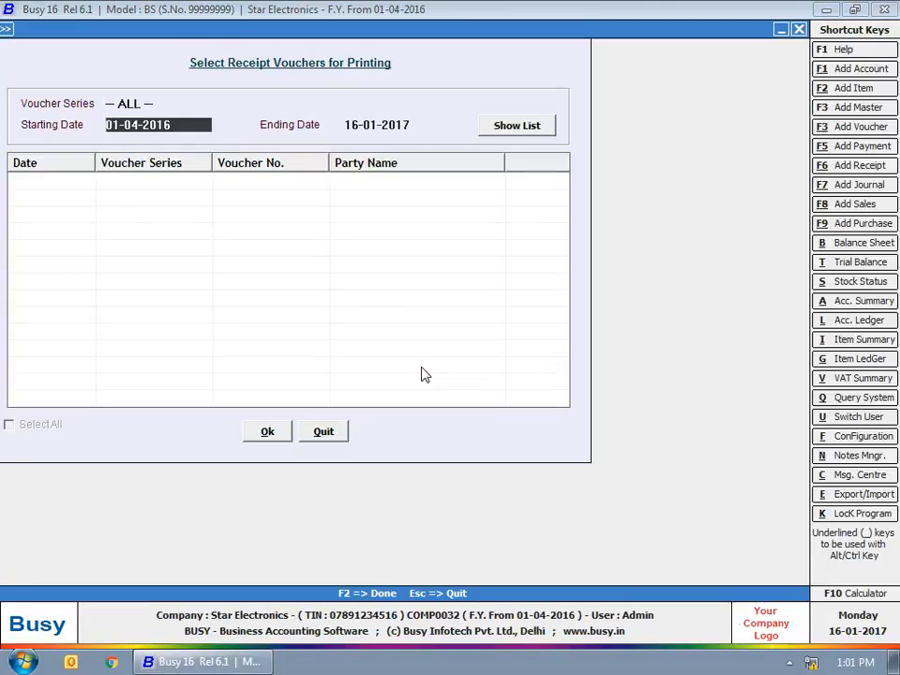
pyautogui.press('Return')
pyautogui.press('Return')
pyautogui.press('Return')
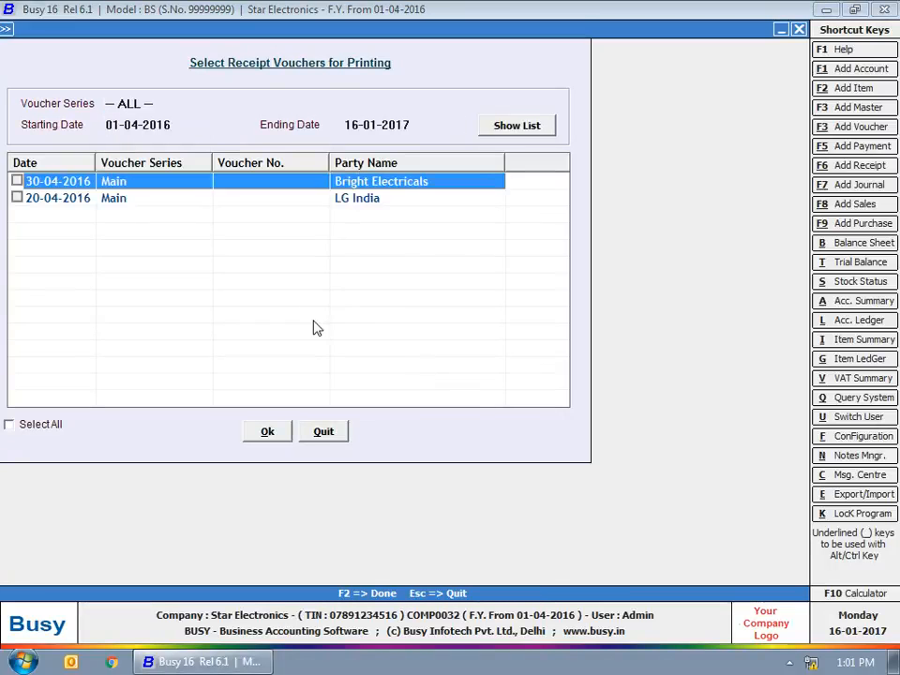
# Step: Select LG India's 20-04-2016 receipt of 50,000.00, preview its deposit slip, then close it
pyautogui.click(17, 197)
pyautogui.click(268, 430)
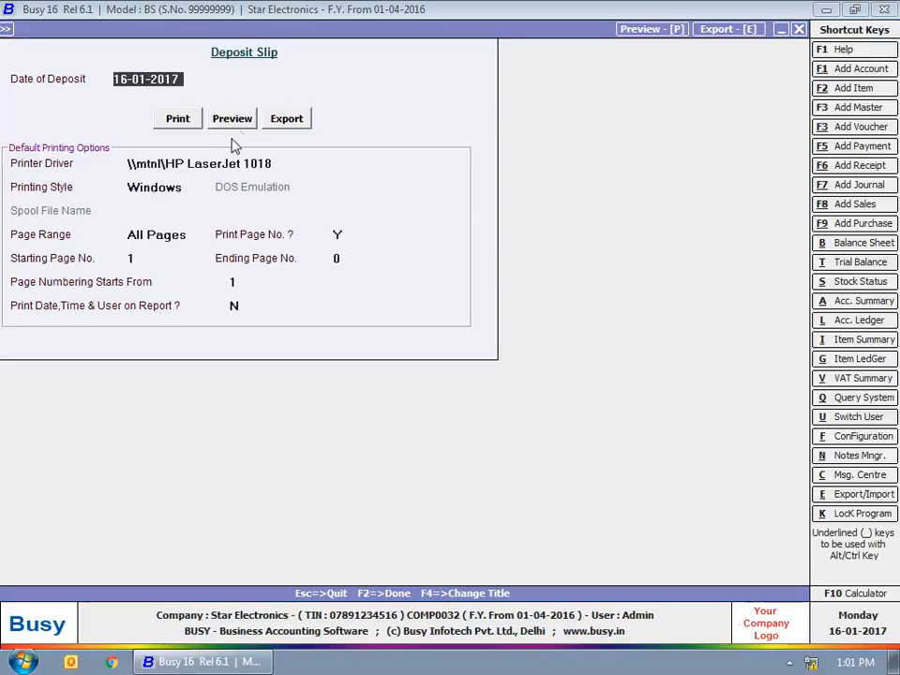
pyautogui.click(234, 120)
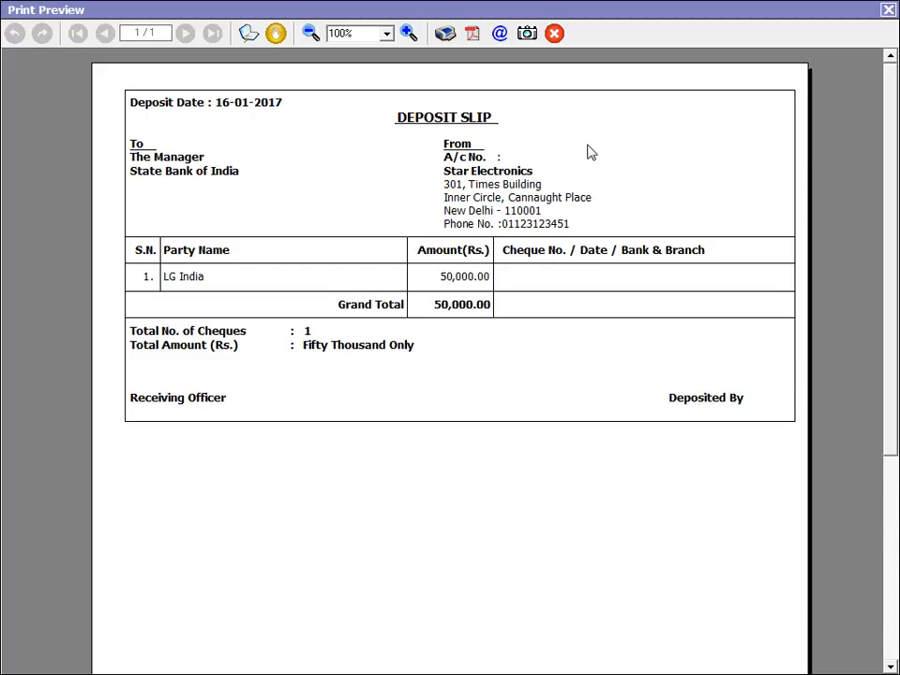
pyautogui.click(889, 10)
pyautogui.click(796, 30)
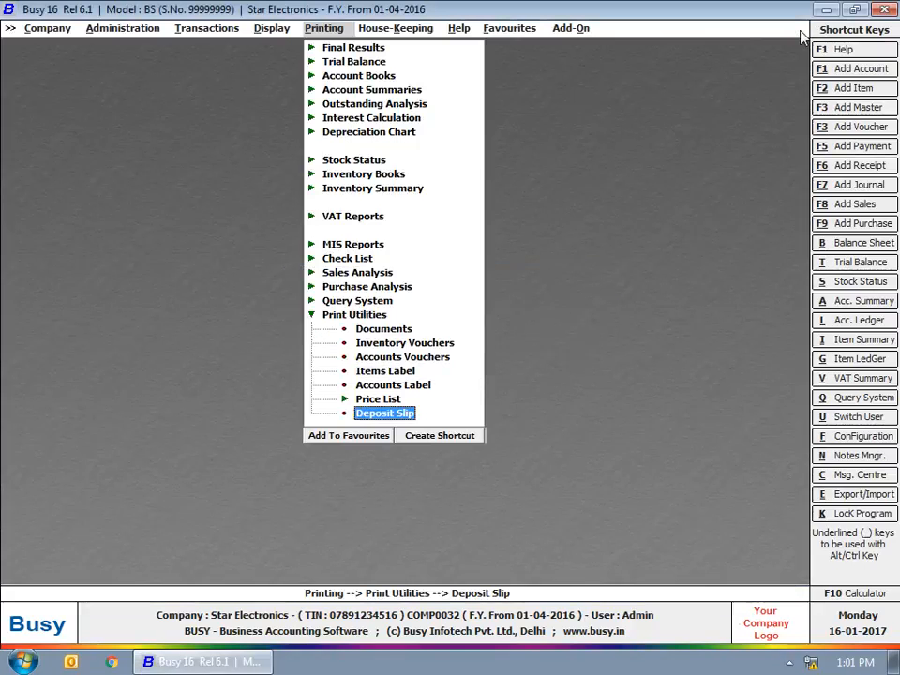
# Step: Collapse the Print Utilities list to end the demonstration
pyautogui.press('Escape')
pyautogui.press('Escape')
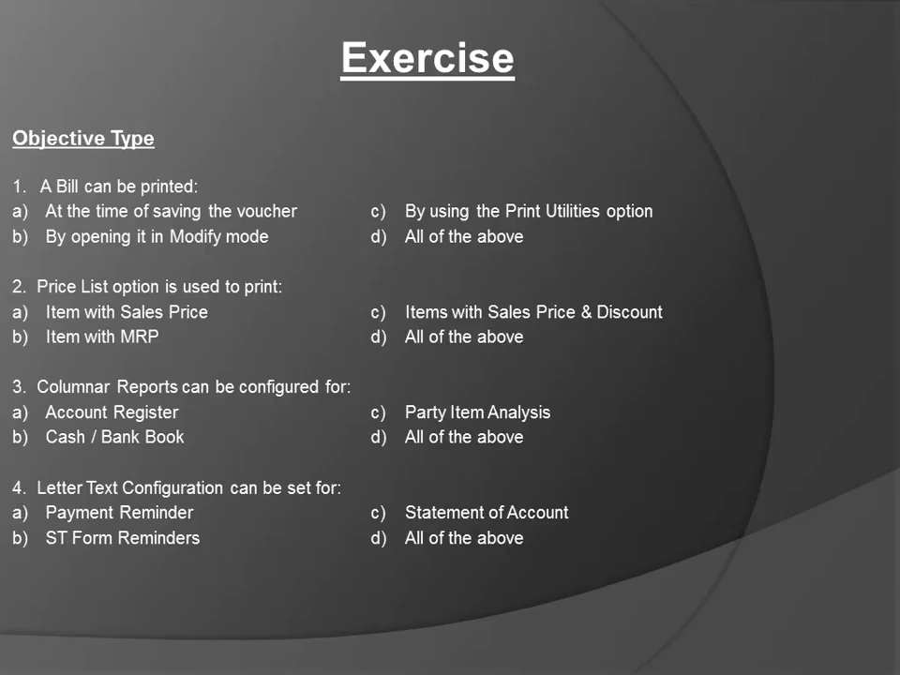
# Step: Advance the slideshow past the Practical Exercise slide to the Thanks for Watching slide
pyautogui.press('Right')
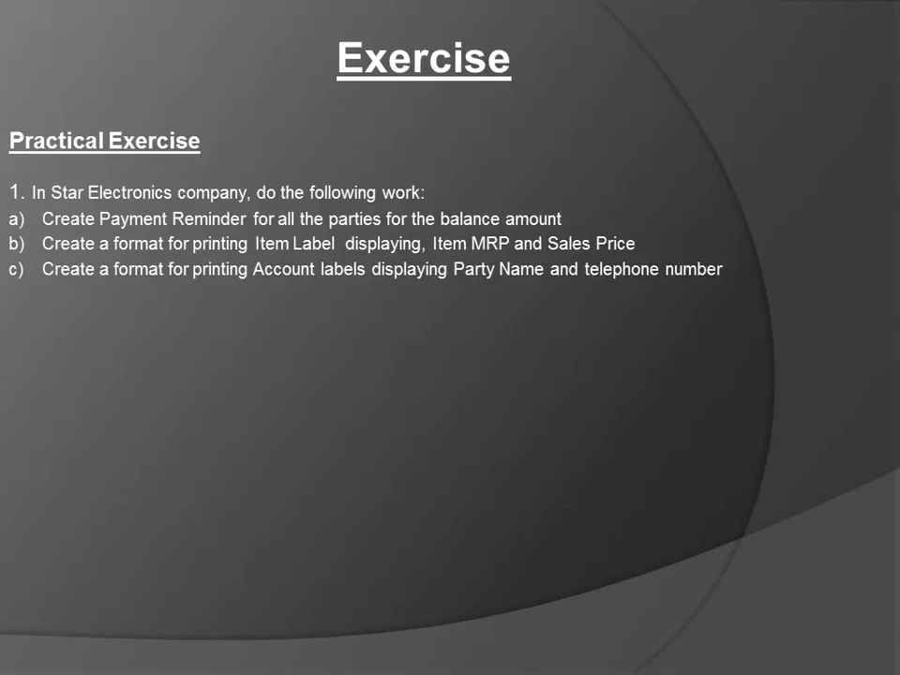
pyautogui.press('Right')
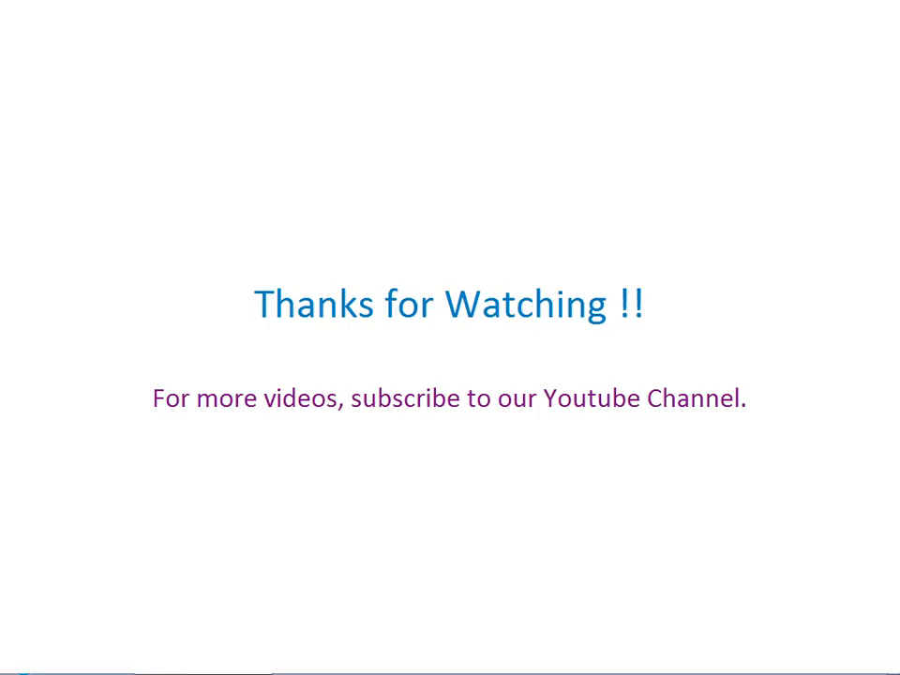